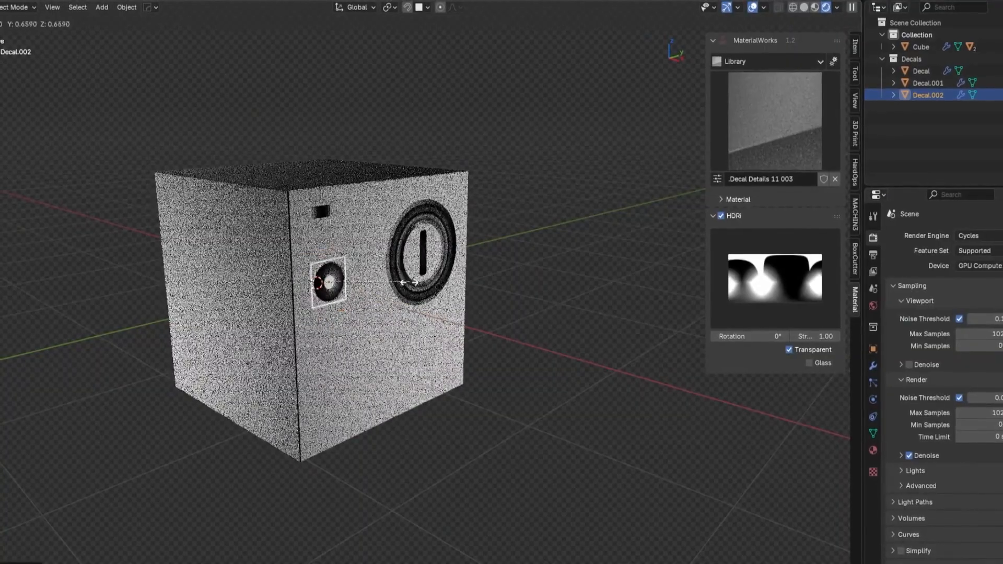
Step: Add decal 026 from the Details 14 set and place it on the cube's adjacent blank side face
{"action": "key", "text": "d"}
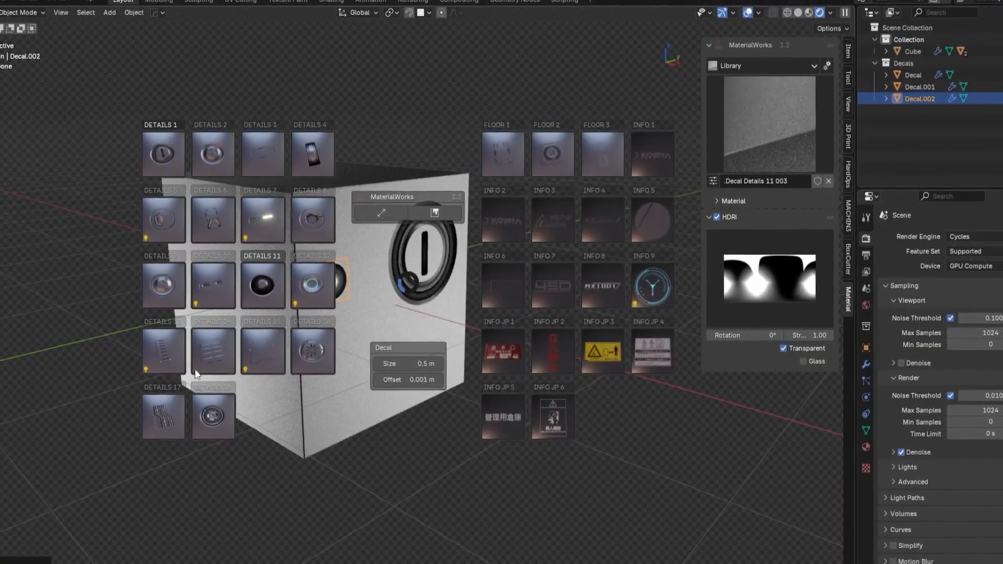
{"action": "left_click", "coordinate": [202, 360]}
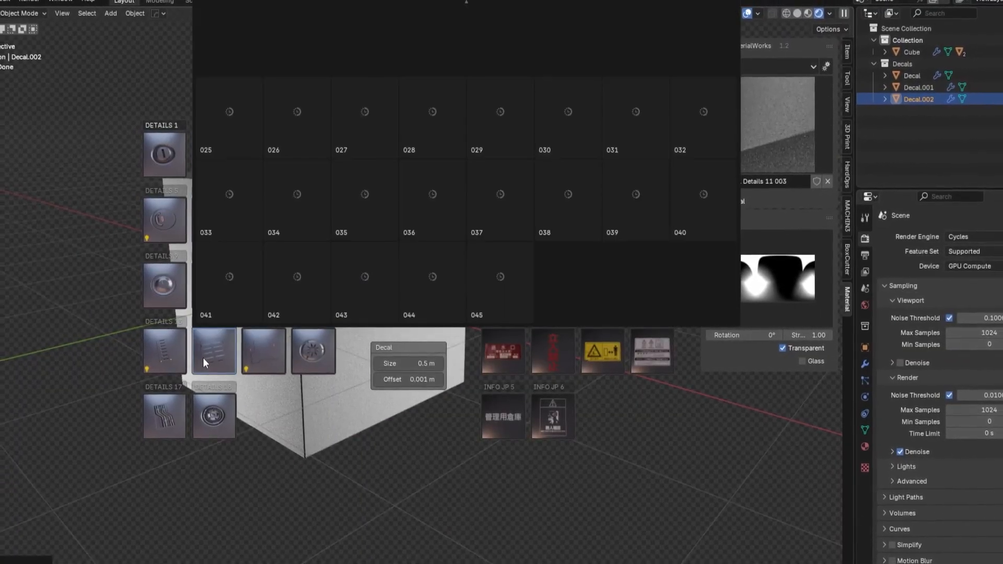
{"action": "left_click", "coordinate": [310, 116]}
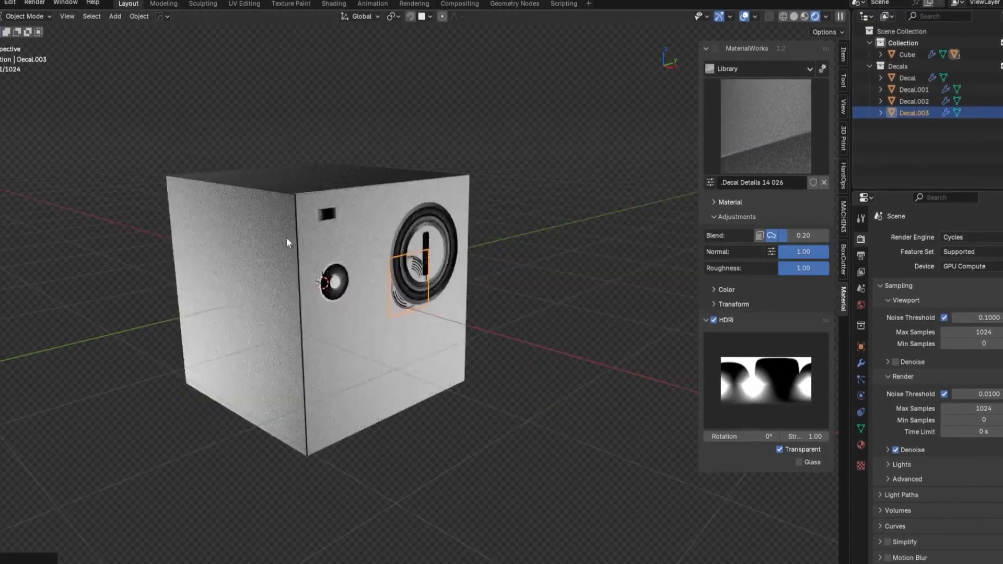
{"action": "middle_click_drag", "start_coordinate": [342, 303], "coordinate": [466, 293]}
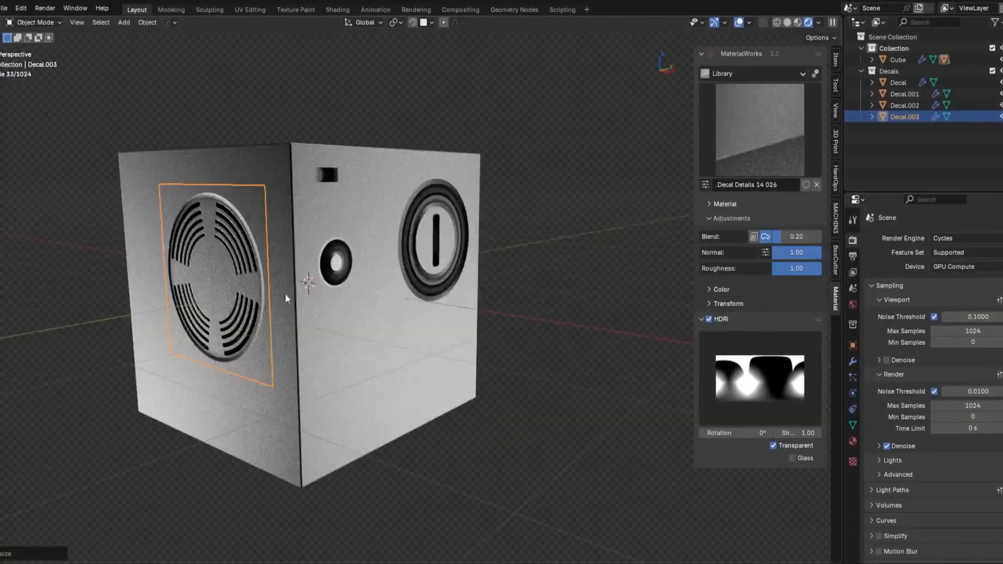
Step: Adjust the size of the round vent decal and reposition it on the cube's side face
{"action": "key", "text": "s"}
{"action": "left_click", "coordinate": [369, 280]}
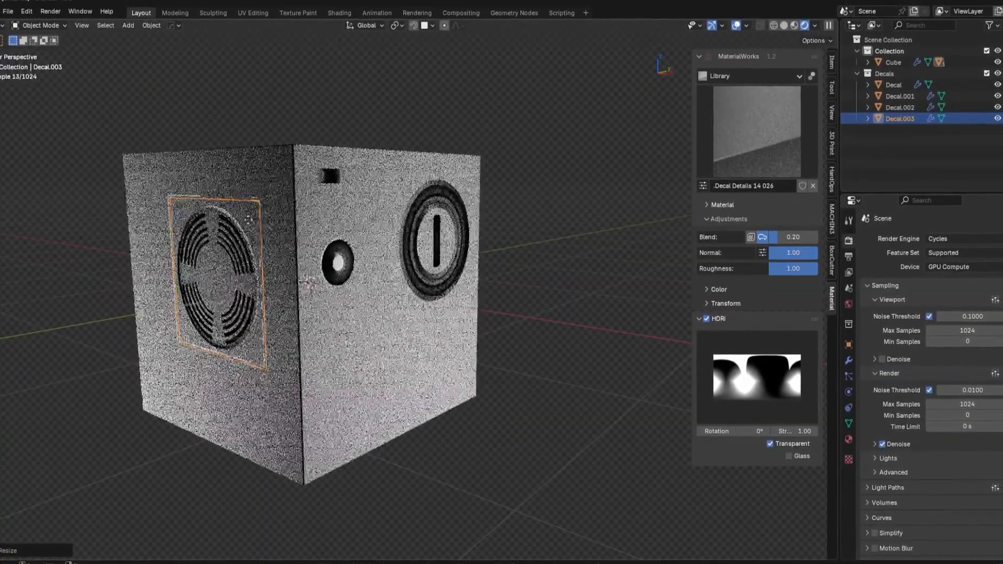
{"action": "key", "text": "g"}
{"action": "left_click", "coordinate": [268, 260]}
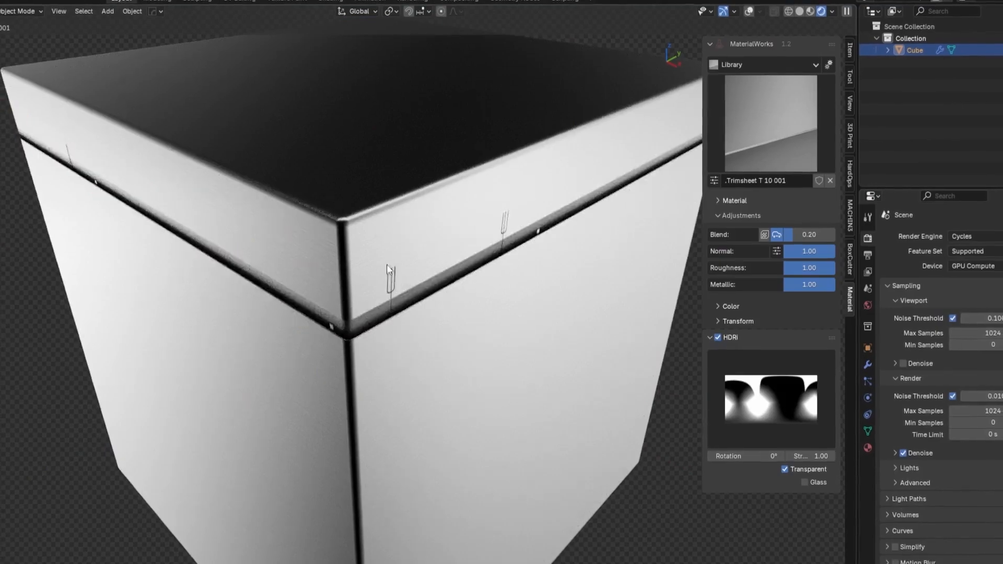
Step: Cycle through the Trimsheet T 10 trims for the band around the cube's upper part, finishing back in Object Mode
{"action": "scroll", "coordinate": [426, 273], "scroll_direction": "down", "scroll_amount": 7}
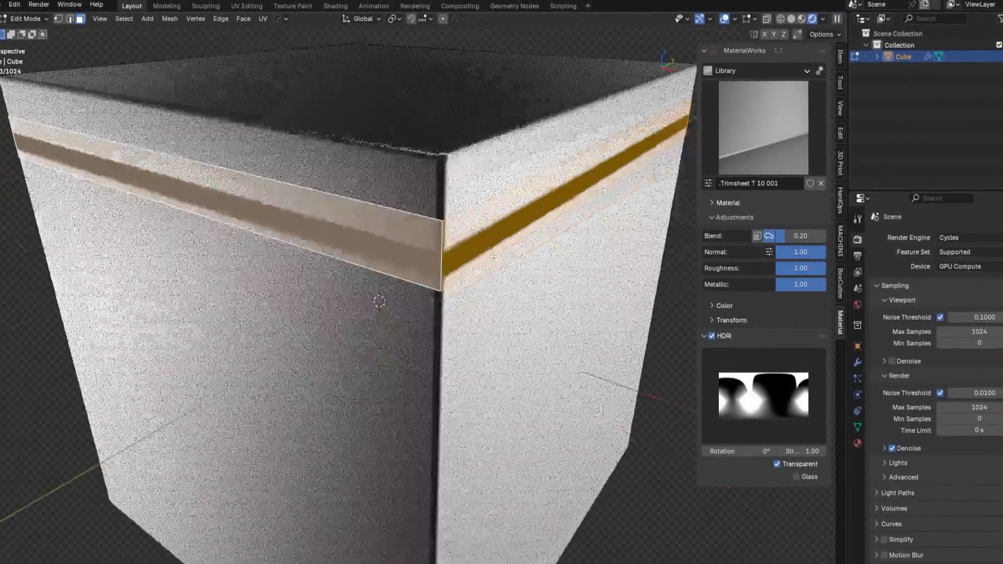
{"action": "key", "text": "Tab"}
{"action": "mouse_move", "coordinate": [478, 262]}
{"action": "middle_mouse_down"}
{"action": "mouse_move", "coordinate": [523, 186]}
{"action": "mouse_move", "coordinate": [497, 262]}
{"action": "middle_mouse_up"}
{"action": "scroll", "coordinate": [497, 262], "scroll_direction": "up", "scroll_amount": 3}
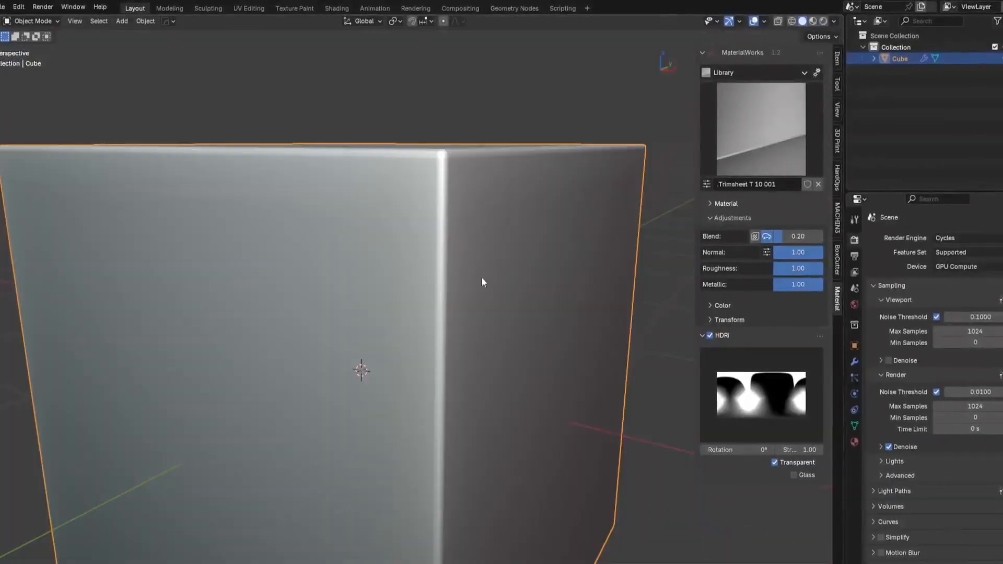
Step: Return to rendered shading and apply trim 025 from Trimsheet T 1 to the face loop below the dark band
{"action": "key", "text": "z"}
{"action": "scroll", "coordinate": [452, 235], "scroll_direction": "down", "scroll_amount": 3}
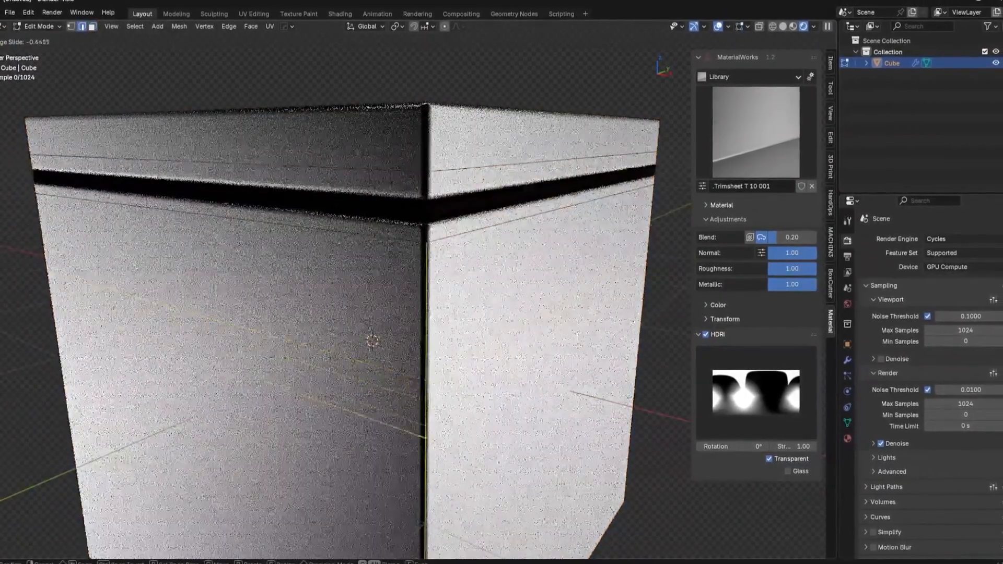
{"action": "left_click", "coordinate": [568, 342], "text": "alt"}
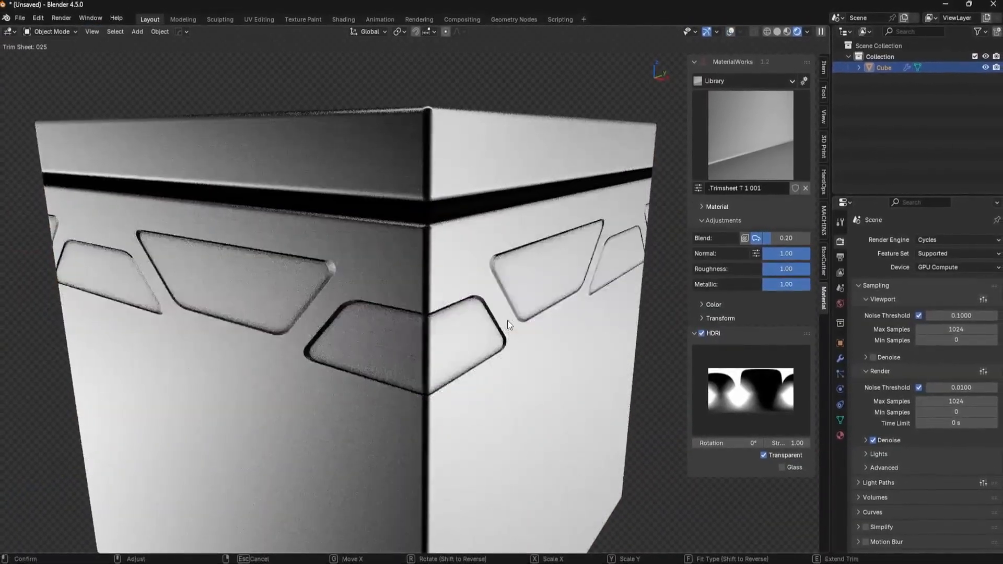
{"action": "scroll", "coordinate": [507, 321], "scroll_direction": "down", "scroll_amount": 2}
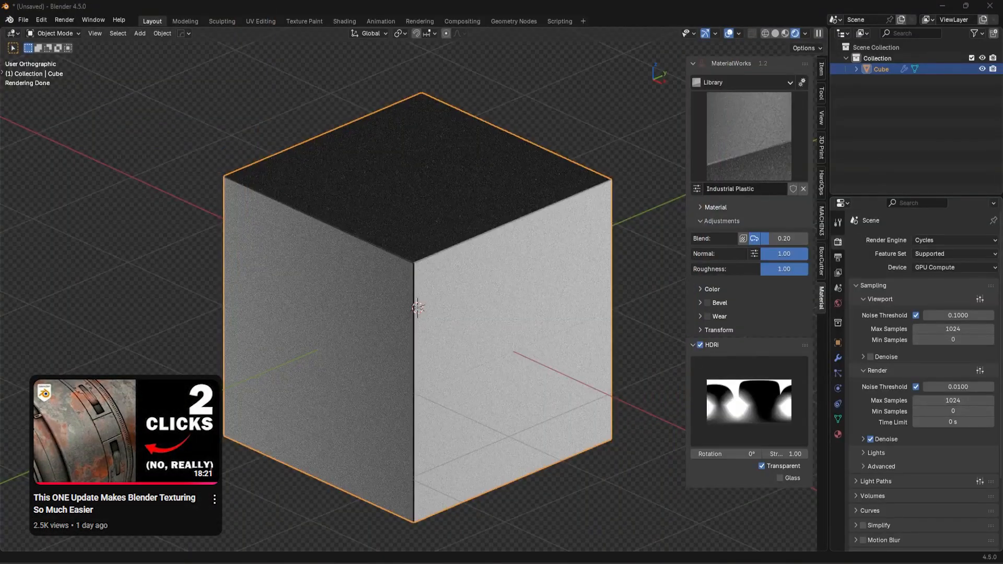
{"action": "scroll", "coordinate": [538, 262], "scroll_direction": "up", "scroll_amount": 2}
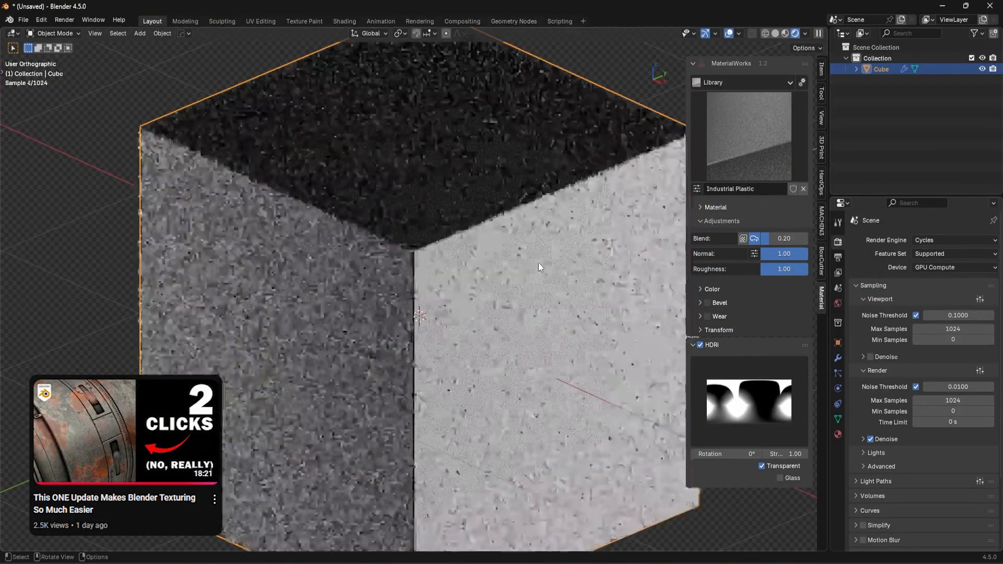
{"action": "scroll", "coordinate": [518, 254], "scroll_direction": "down", "scroll_amount": 2}
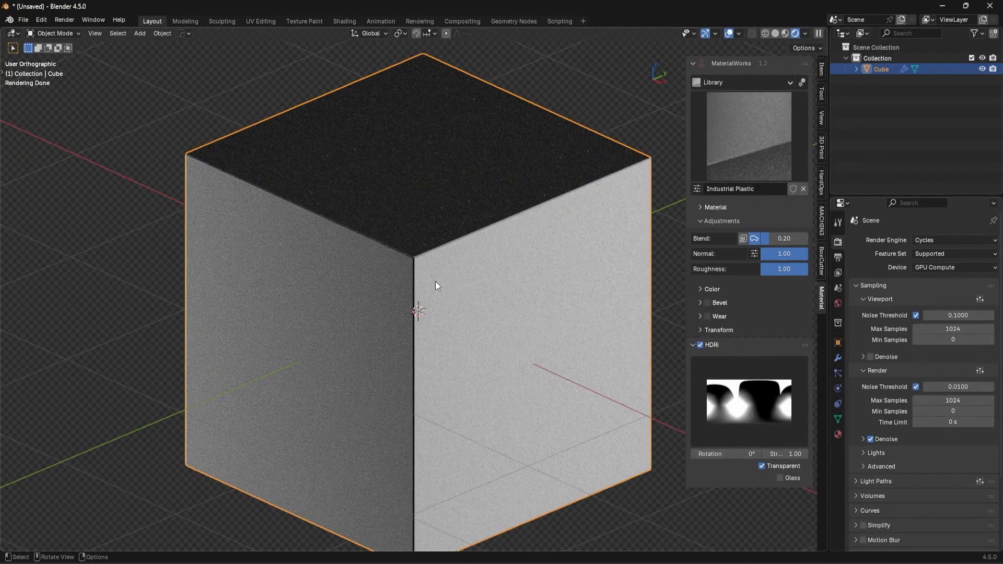
Step: Browse the decal library's button decals and add decal 009 from the Details 1 set to the cube
{"action": "key", "text": "d"}
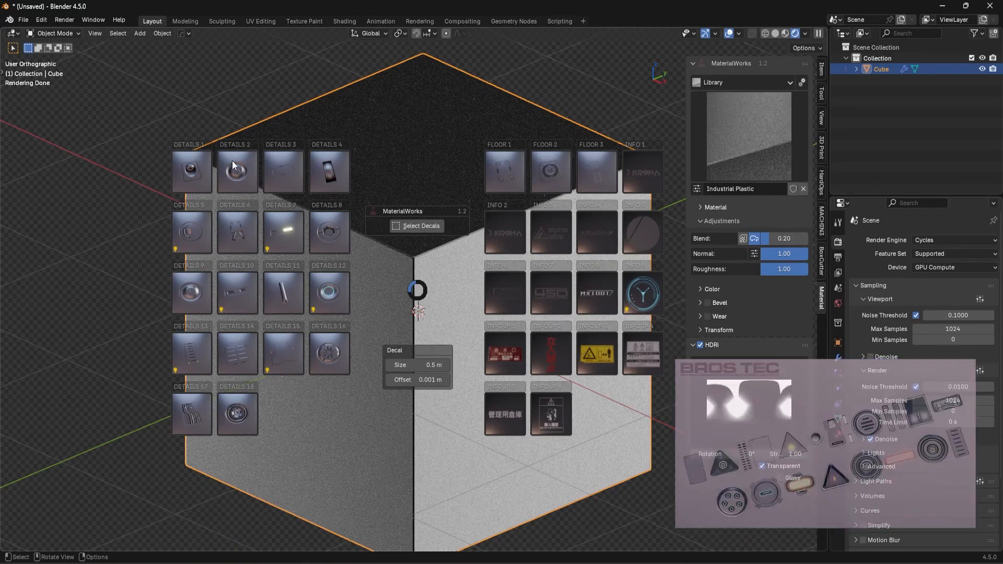
{"action": "left_click", "coordinate": [182, 296]}
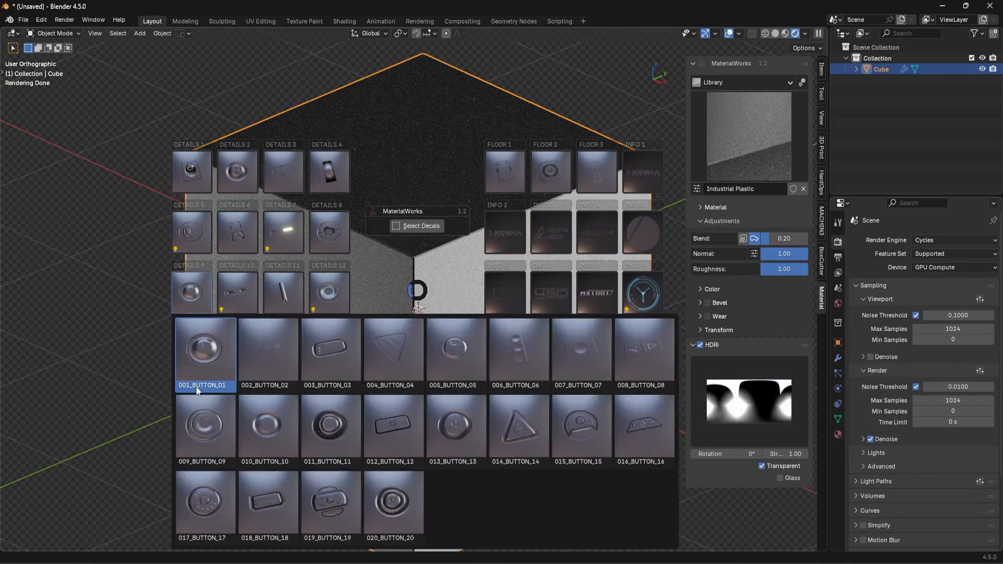
{"action": "left_click", "coordinate": [192, 172]}
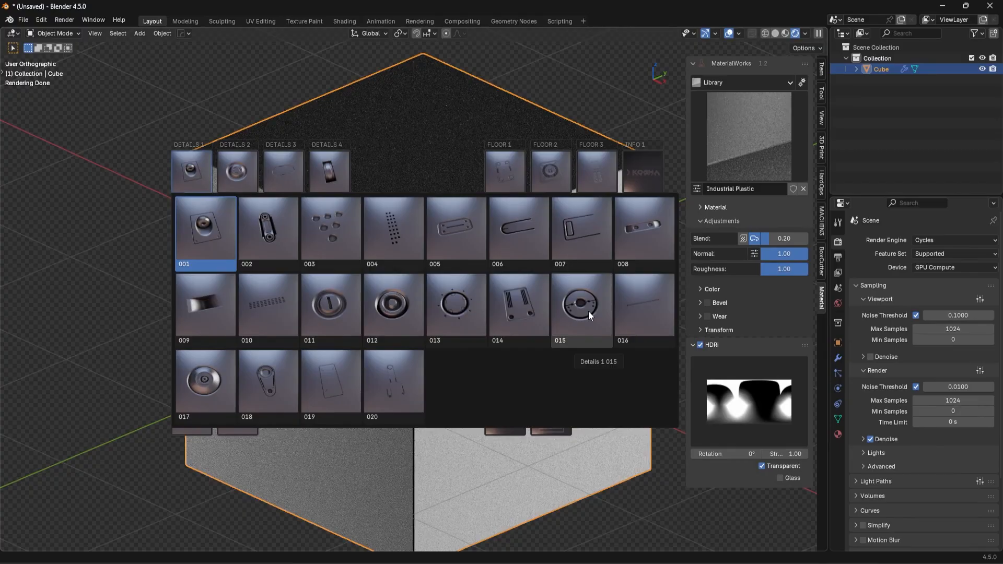
{"action": "left_click", "coordinate": [220, 309]}
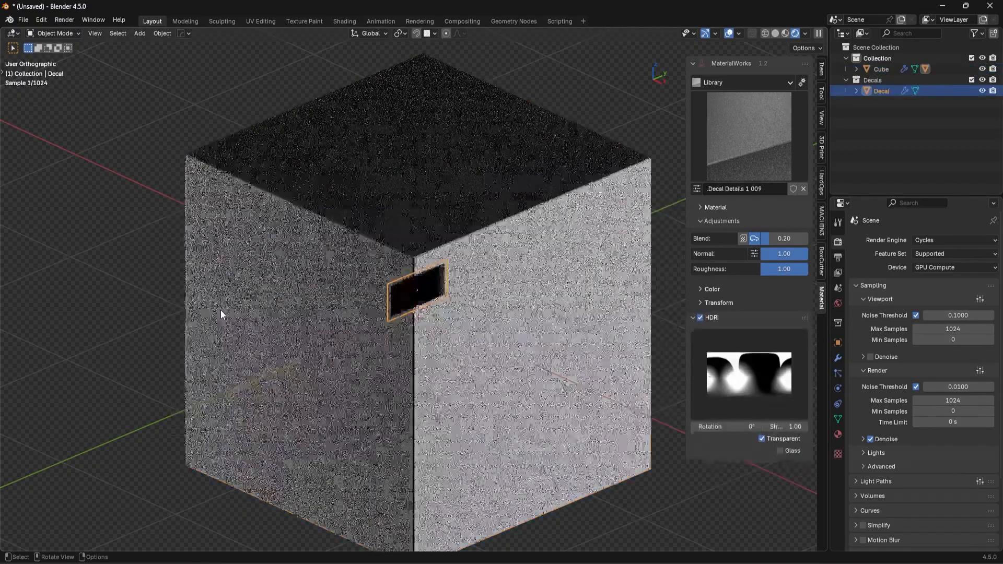
Step: Scale down the rectangular decal and place it near the upper corner of the cube's bright side face
{"action": "key", "text": "s"}
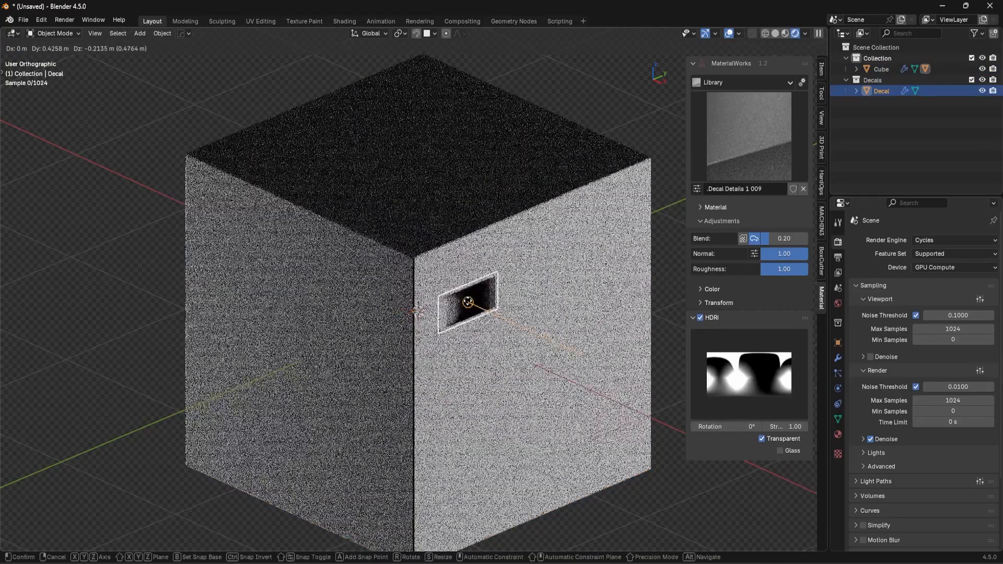
{"action": "left_click", "coordinate": [511, 285]}
{"action": "key", "text": "g"}
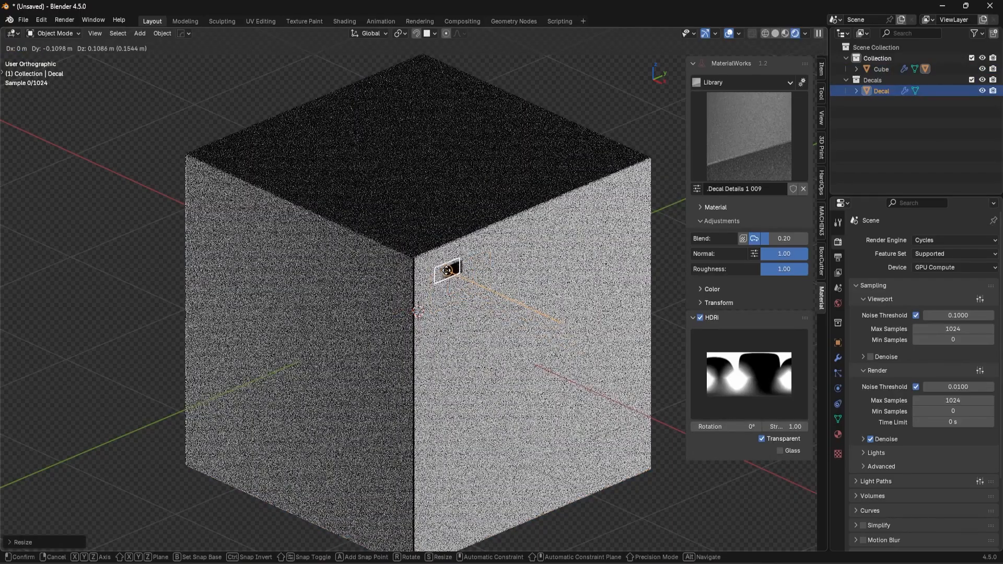
{"action": "left_click", "coordinate": [496, 273]}
Step: Add decal 011 from the Details 1 set, enlarged, near the far upper corner of the same cube face
{"action": "key", "text": "d"}
{"action": "left_click", "coordinate": [267, 159]}
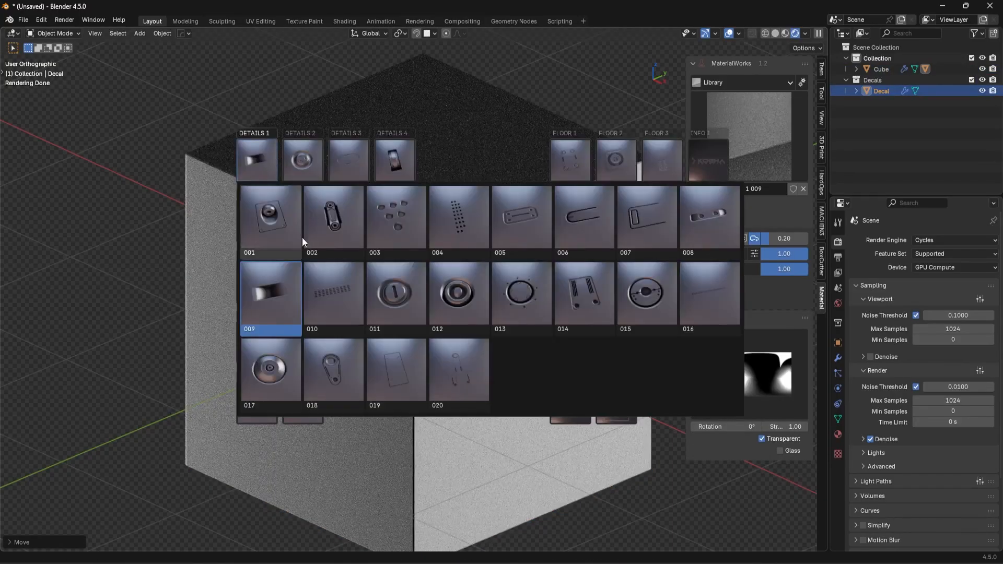
{"action": "left_click", "coordinate": [403, 287]}
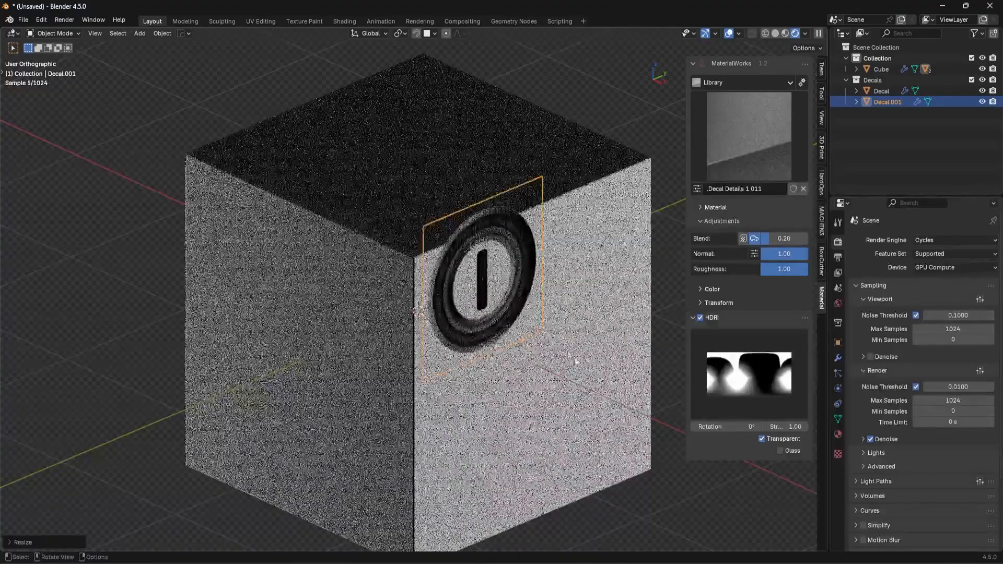
{"action": "left_click", "coordinate": [572, 284]}
{"action": "scroll", "coordinate": [564, 272], "scroll_direction": "up", "scroll_amount": 4}
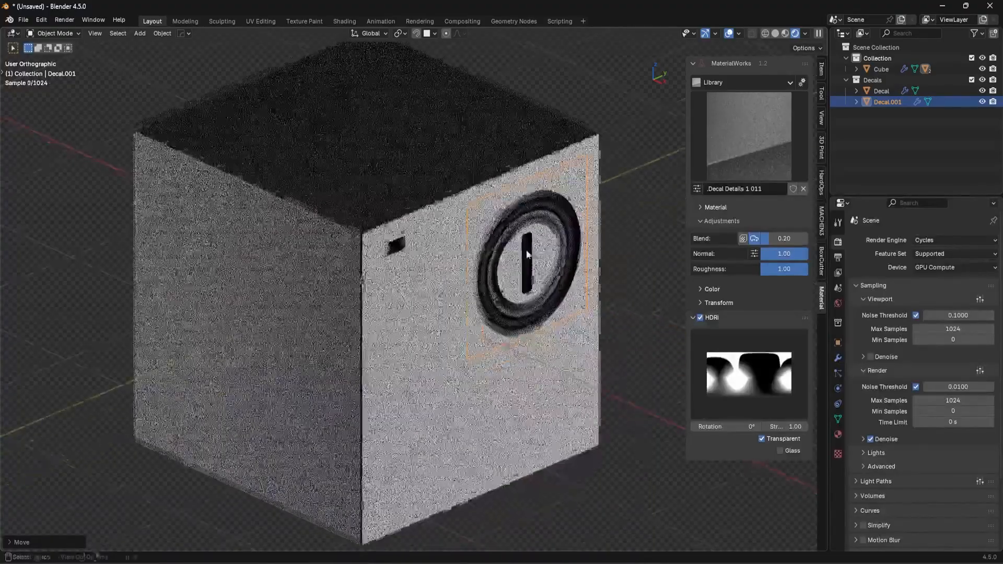
{"action": "scroll", "coordinate": [477, 268], "scroll_direction": "down", "scroll_amount": 2}
{"action": "middle_click_drag", "start_coordinate": [477, 269], "coordinate": [436, 254]}
Step: Select the cube, add decal 003 from the Details 11 set, and scale it down below the small rectangular decal
{"action": "left_click", "coordinate": [368, 259]}
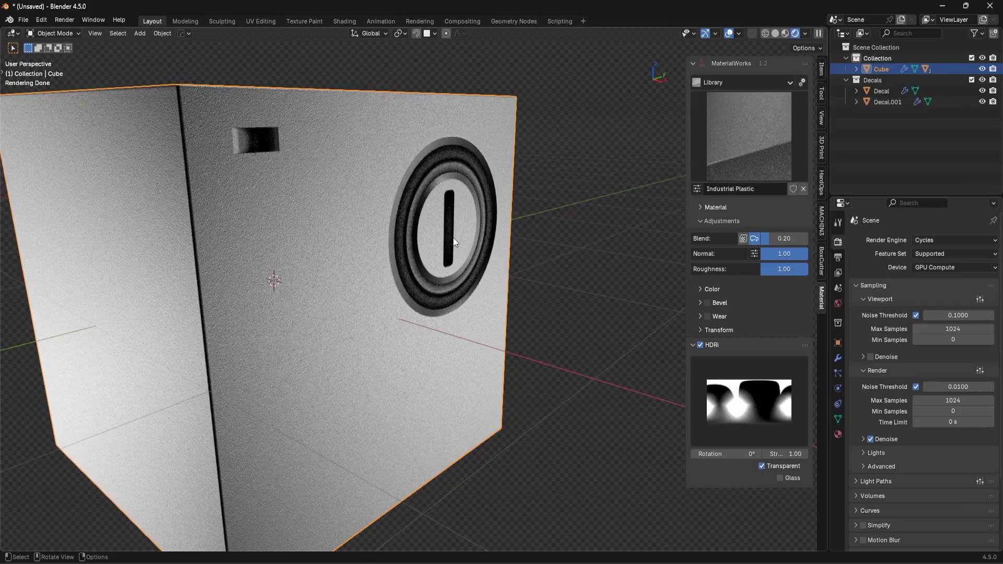
{"action": "scroll", "coordinate": [550, 280], "scroll_direction": "down", "scroll_amount": 4}
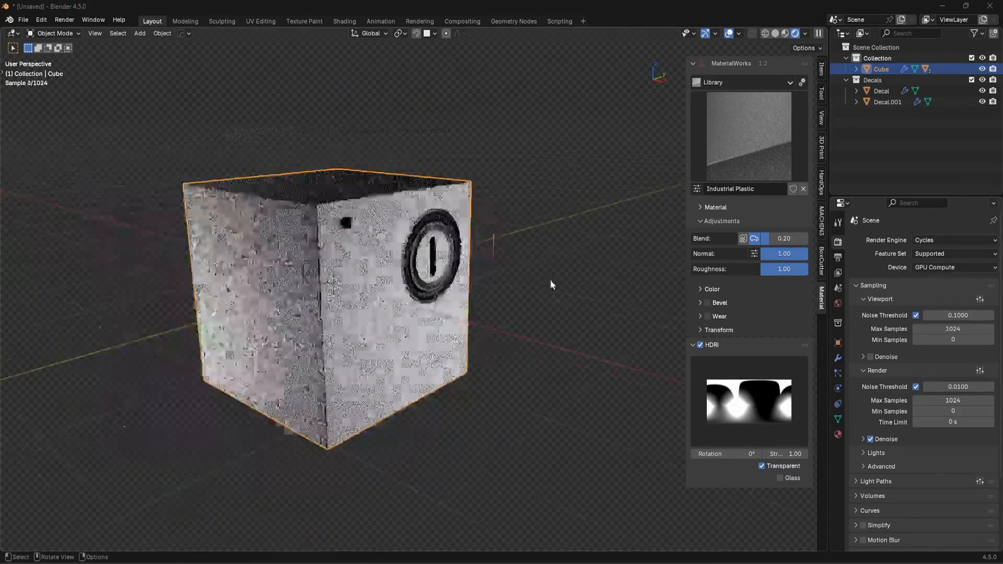
{"action": "middle_click_drag", "start_coordinate": [550, 280], "coordinate": [542, 277]}
{"action": "key", "text": "d"}
{"action": "left_click", "coordinate": [425, 283]}
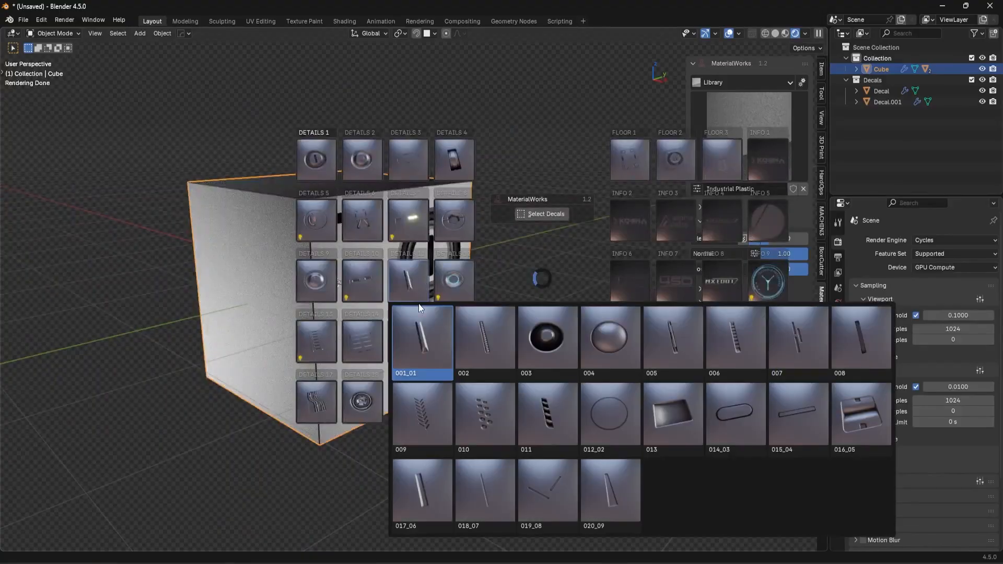
{"action": "left_click", "coordinate": [538, 329]}
{"action": "key", "text": "s"}
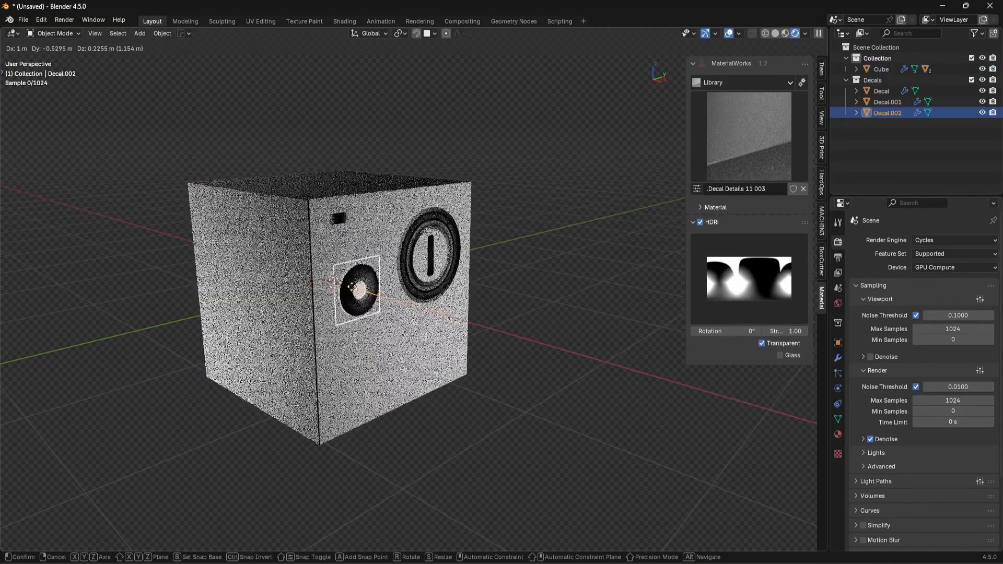
{"action": "left_click", "coordinate": [416, 282]}
Step: Add the round vent decal 026 from the Details 14 set to the cube's dark side face
{"action": "key", "text": "d"}
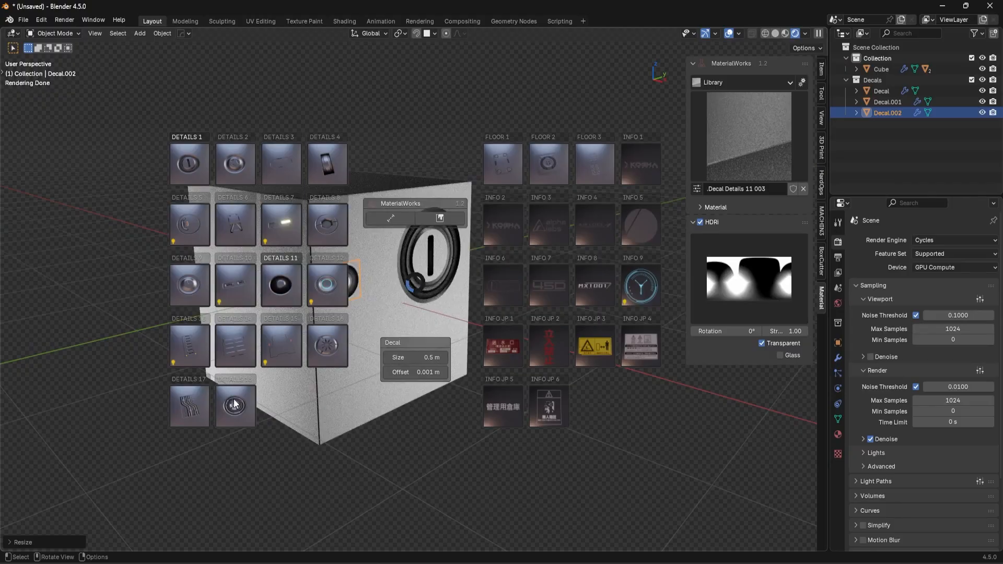
{"action": "left_click", "coordinate": [224, 352]}
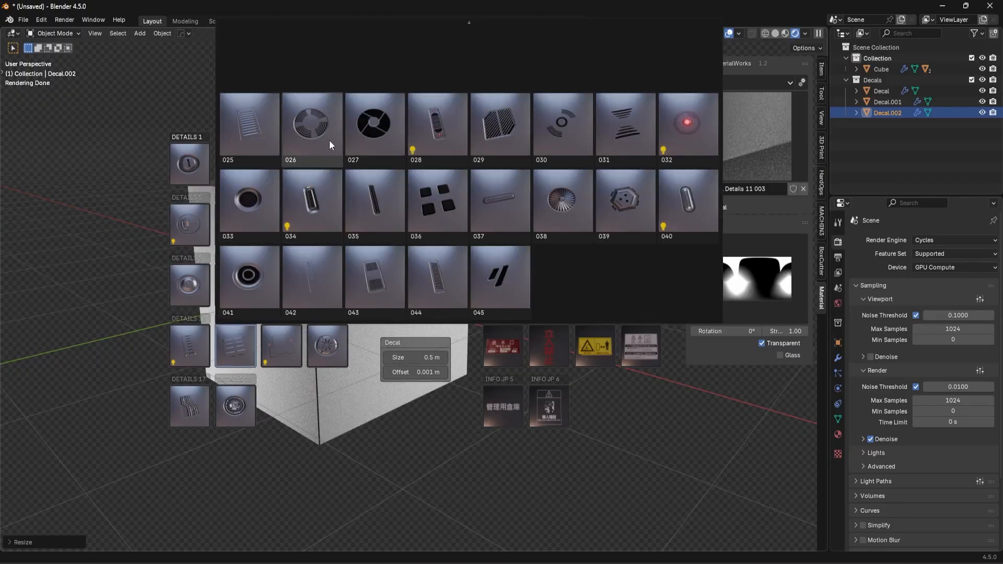
{"action": "left_click", "coordinate": [322, 124]}
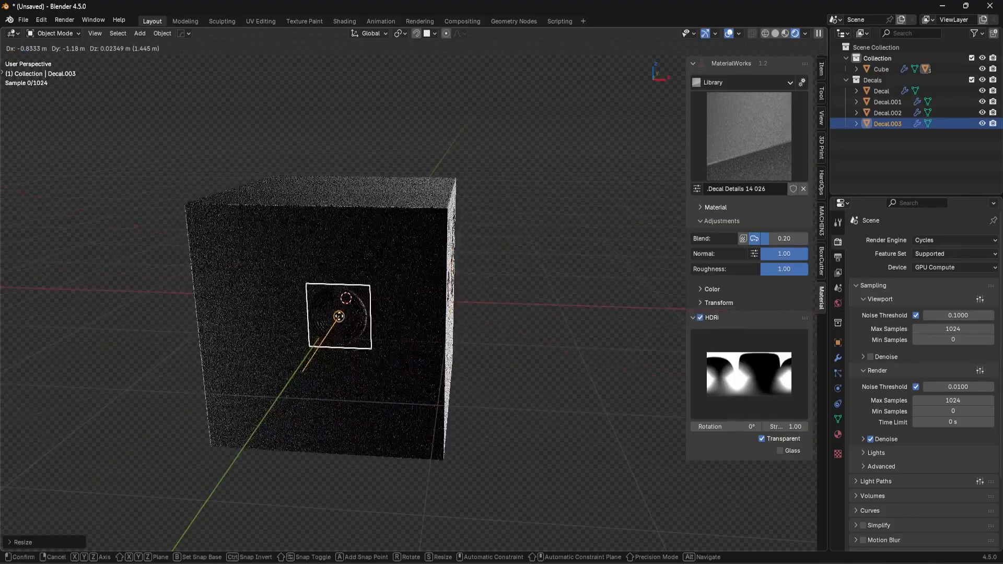
{"action": "middle_click_drag", "start_coordinate": [347, 301], "coordinate": [327, 299]}
Step: Scale the vent decal up about 2.29 times and move it upward toward the cube's shared vertical edge
{"action": "key", "text": "s"}
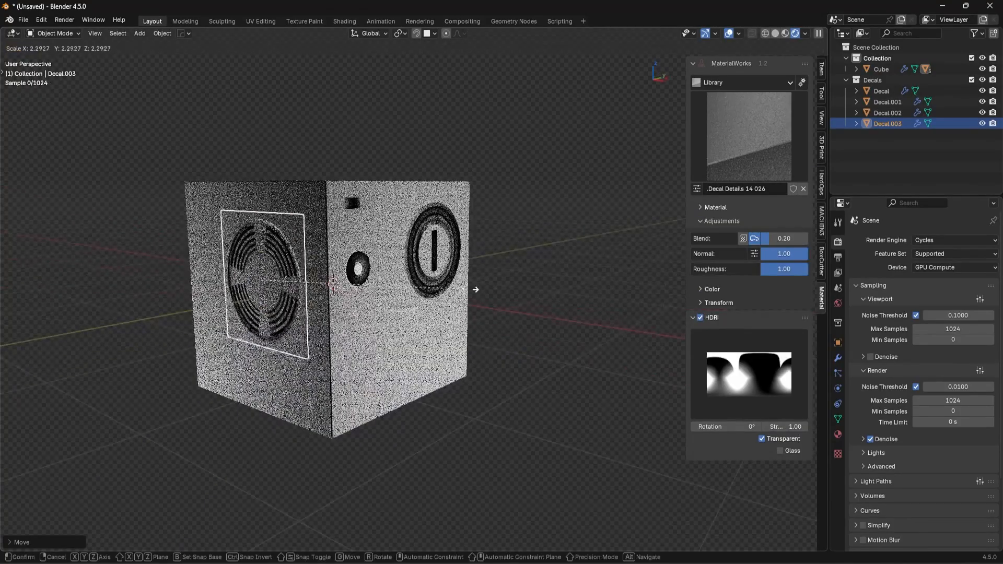
{"action": "left_click", "coordinate": [476, 289]}
{"action": "scroll", "coordinate": [429, 299], "scroll_direction": "up", "scroll_amount": 1}
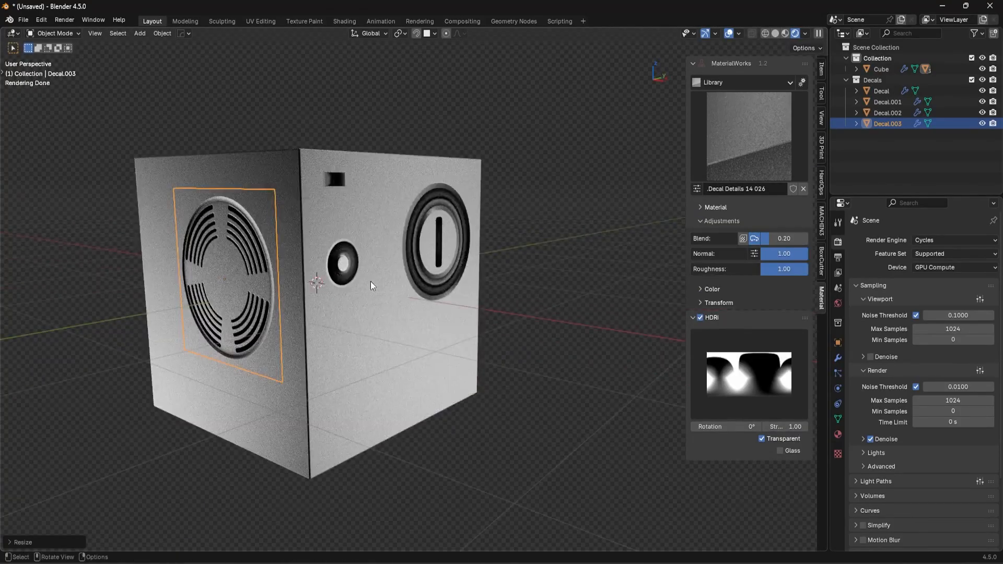
{"action": "key", "text": "g"}
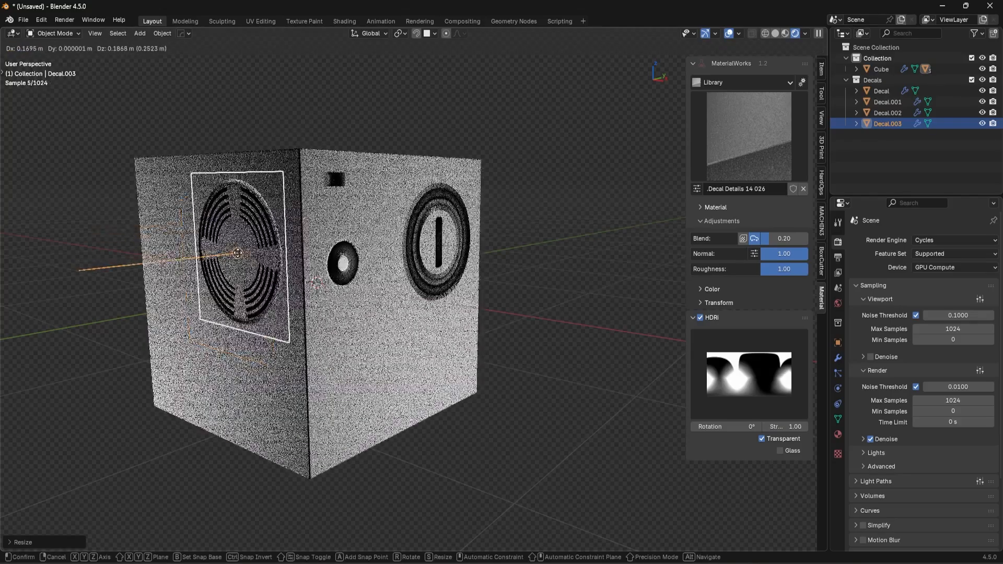
{"action": "left_click", "coordinate": [267, 258]}
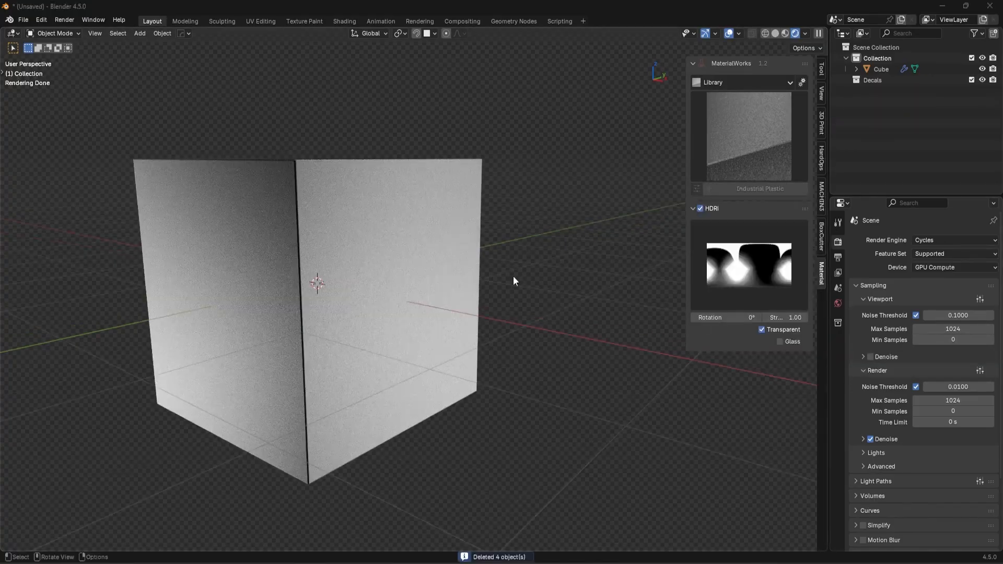
Step: Add decal 002 from the Info 2 set to the cube's light side face
{"action": "middle_click_drag", "start_coordinate": [510, 275], "coordinate": [485, 278]}
{"action": "key", "text": "KP_5"}
{"action": "scroll", "coordinate": [486, 277], "scroll_direction": "up", "scroll_amount": 2}
{"action": "key", "text": "d"}
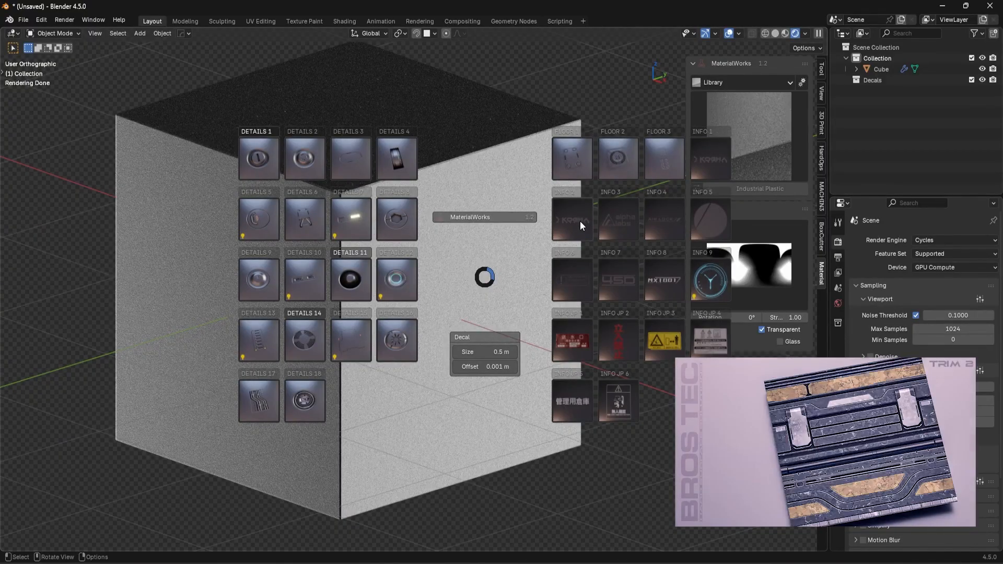
{"action": "left_click", "coordinate": [579, 221]}
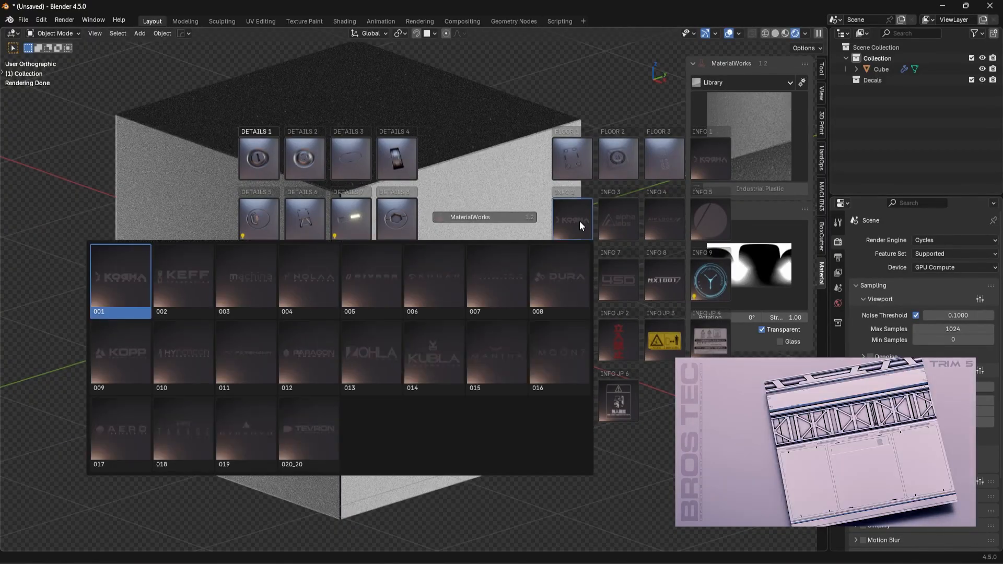
{"action": "left_click", "coordinate": [443, 362]}
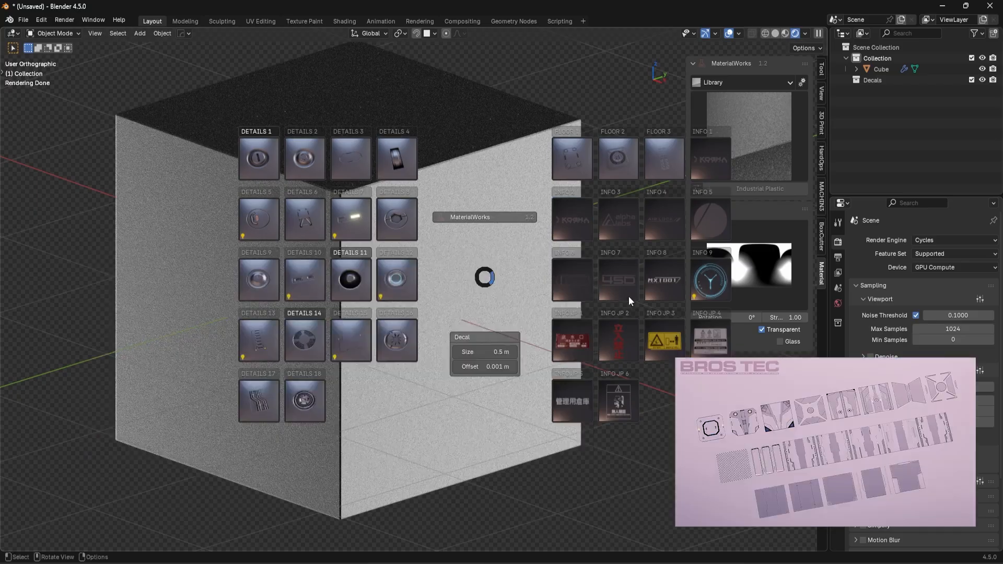
{"action": "left_click", "coordinate": [579, 221]}
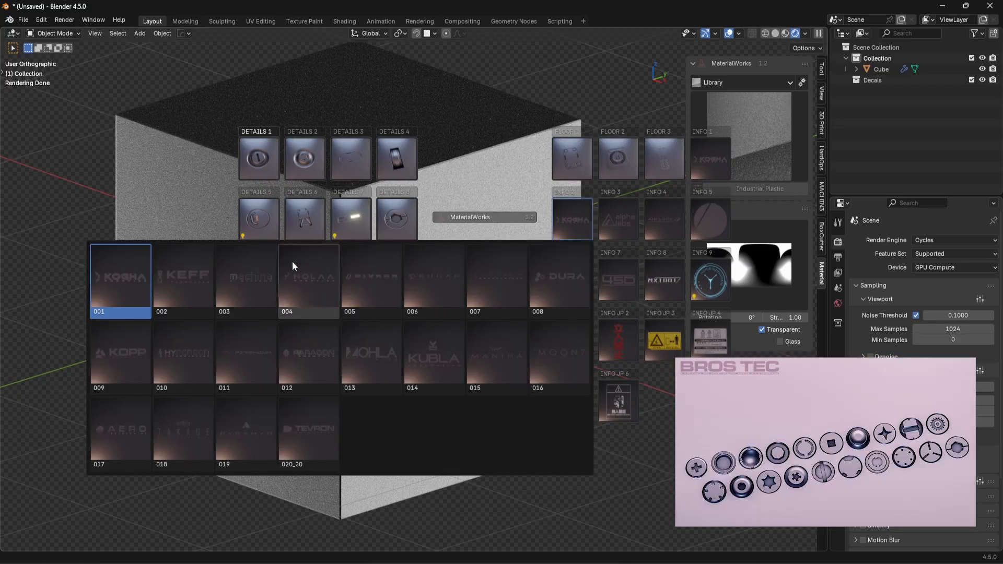
{"action": "left_click", "coordinate": [187, 271]}
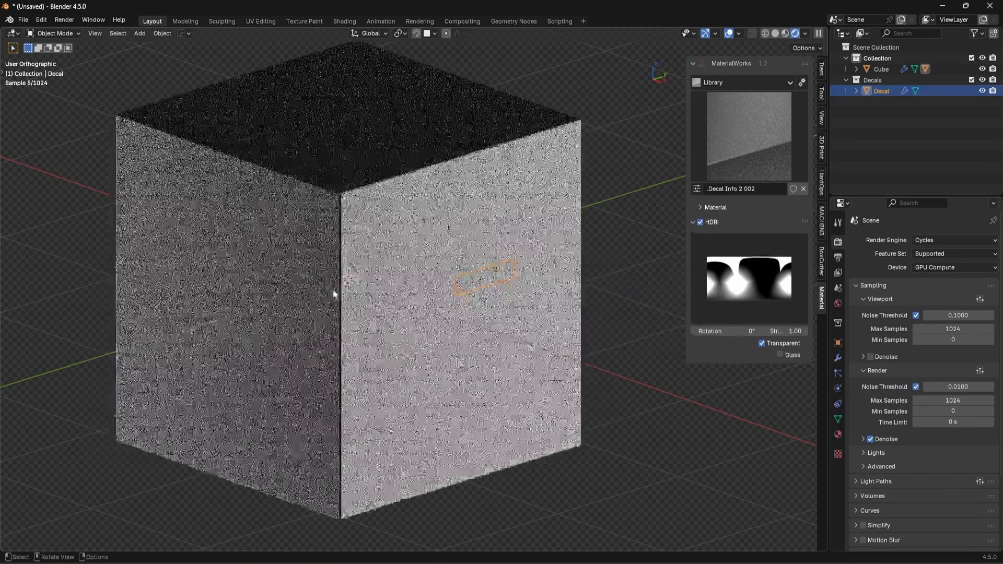
Step: Scale the KEFF logo decal up about 2.8 times and move it onto the dark side face near its upper edge
{"action": "scroll", "coordinate": [334, 294], "scroll_direction": "up", "scroll_amount": 3}
{"action": "key", "text": "s"}
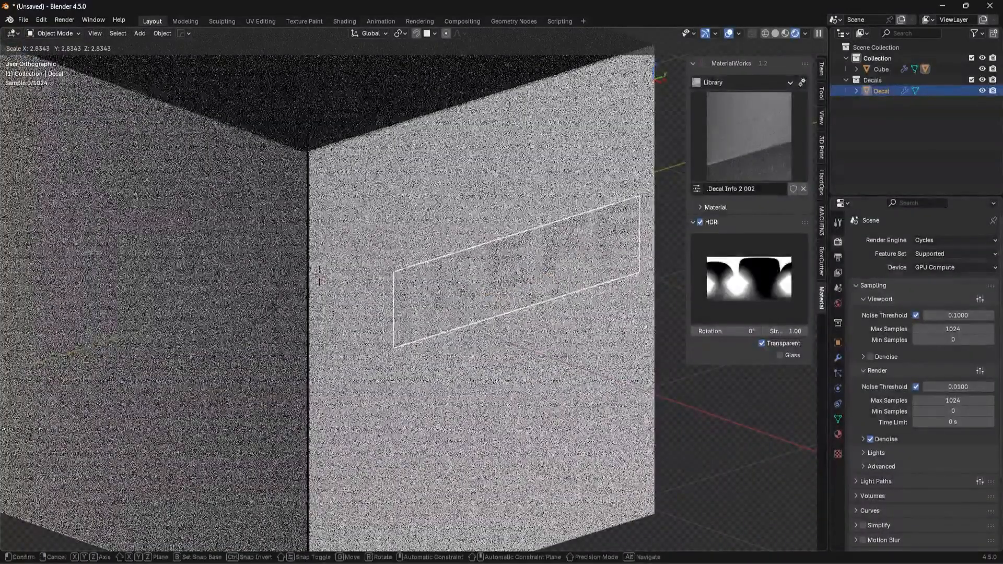
{"action": "left_click", "coordinate": [319, 279]}
{"action": "key", "text": "g"}
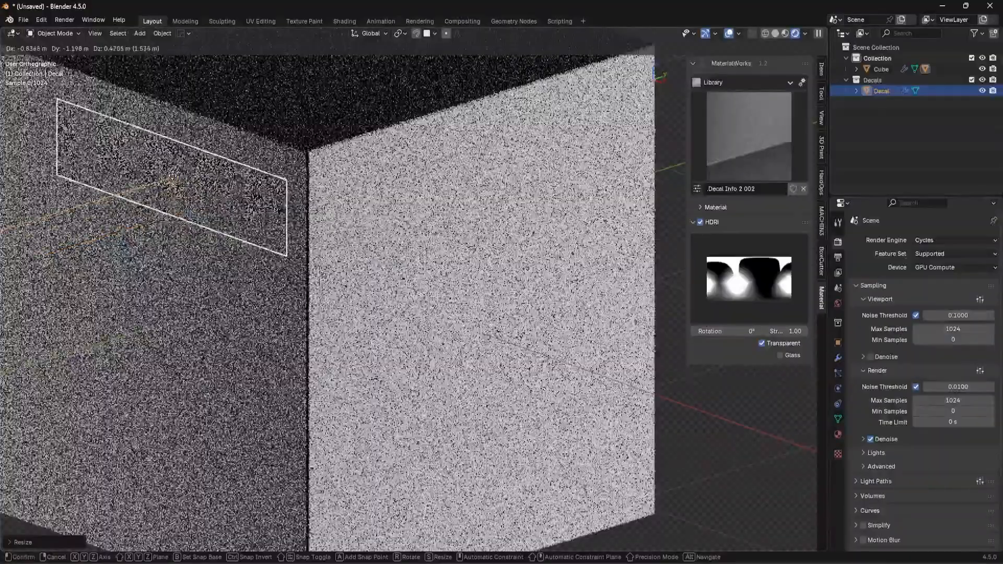
{"action": "left_click", "coordinate": [287, 197]}
{"action": "scroll", "coordinate": [286, 198], "scroll_direction": "up", "scroll_amount": 3}
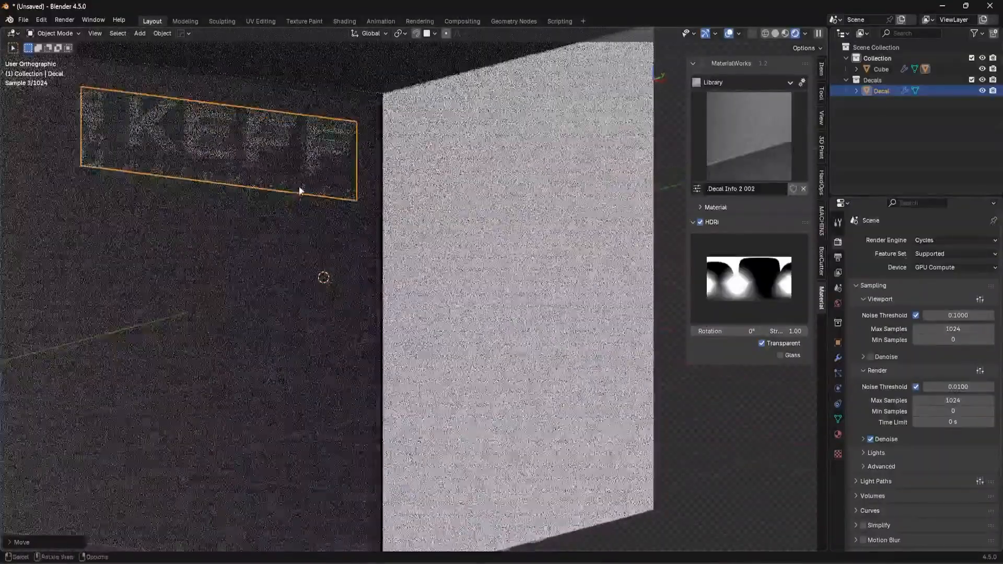
{"action": "middle_click_drag", "start_coordinate": [449, 187], "coordinate": [343, 224]}
{"action": "scroll", "coordinate": [315, 233], "scroll_direction": "down", "scroll_amount": 1}
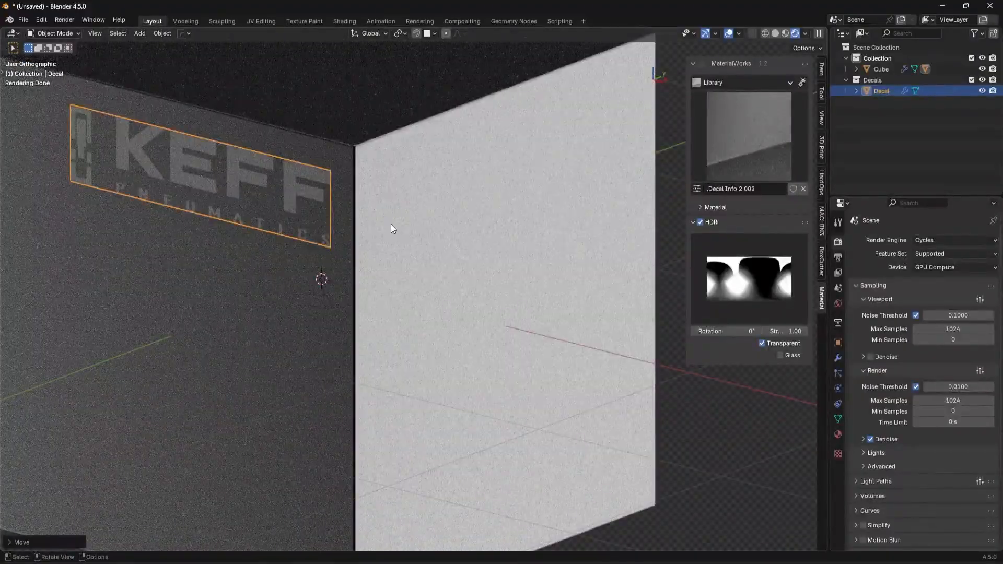
{"action": "key", "text": "d"}
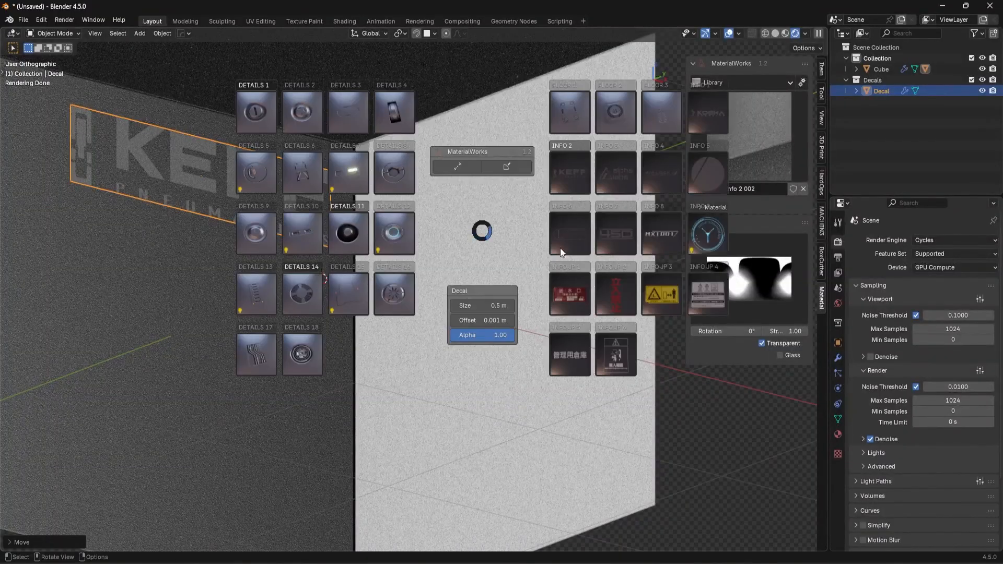
{"action": "left_click", "coordinate": [569, 185]}
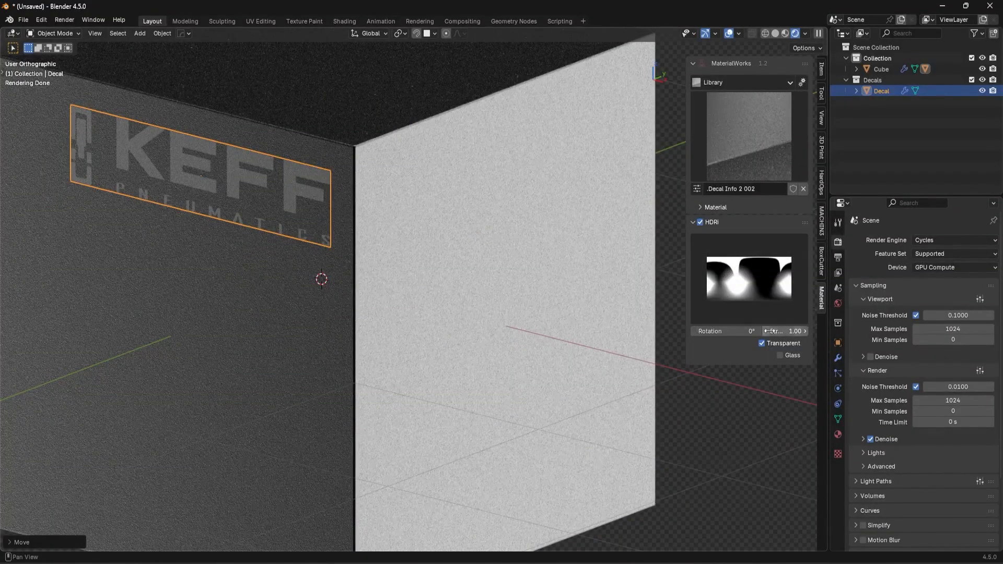
{"action": "mouse_move", "coordinate": [726, 332]}
{"action": "left_mouse_down"}
{"action": "mouse_move", "coordinate": [747, 331]}
{"action": "mouse_move", "coordinate": [726, 331]}
{"action": "left_mouse_up"}
Step: Add the Team C decal 006 from the Info 8 set and place it below the KEFF logo on the dark face
{"action": "key", "text": "d"}
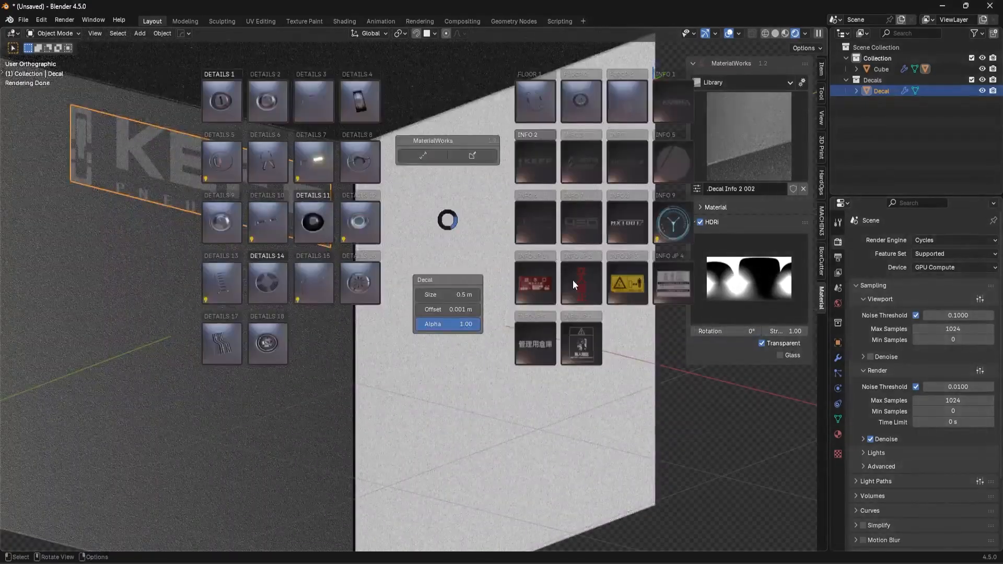
{"action": "mouse_move", "coordinate": [628, 218]}
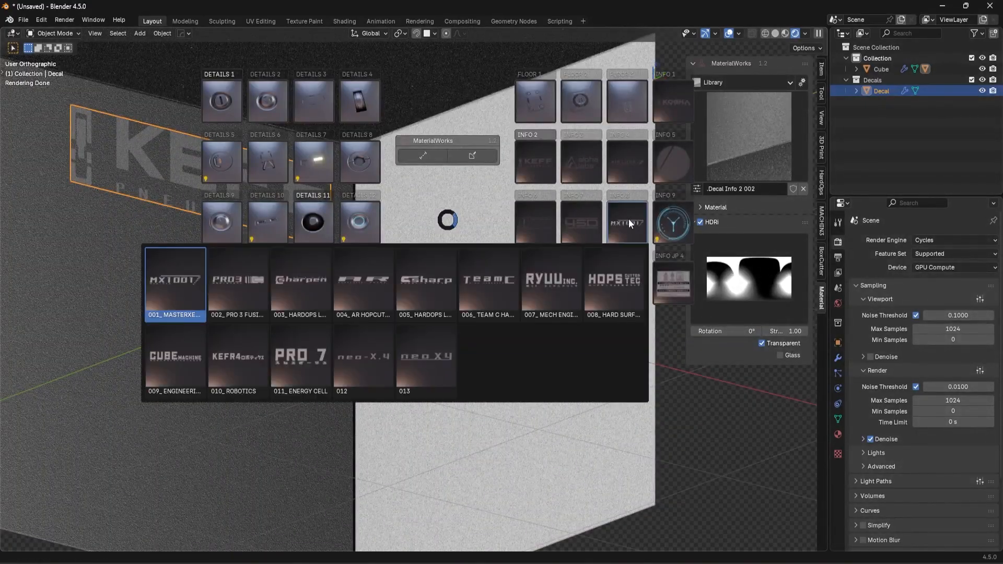
{"action": "left_click", "coordinate": [512, 277]}
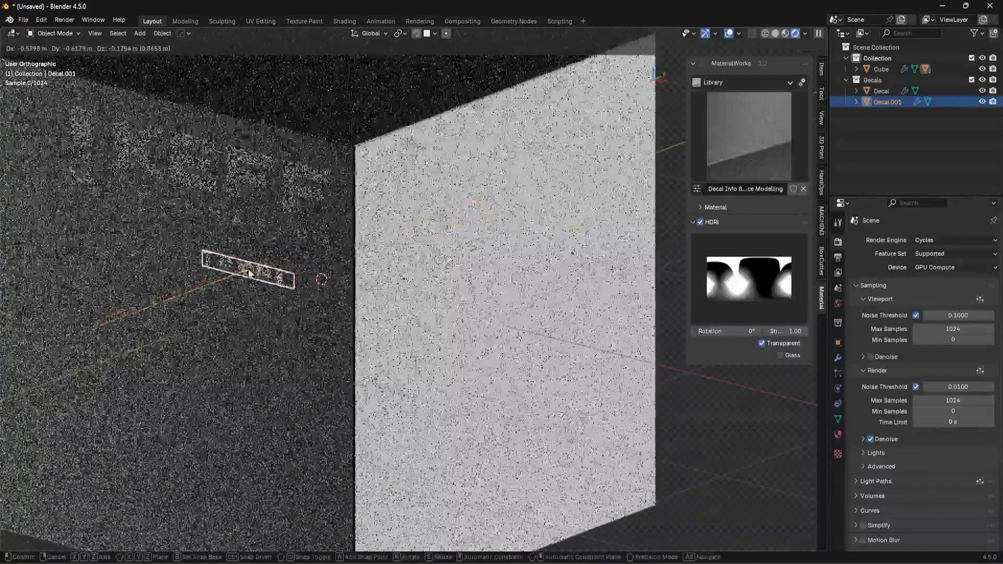
{"action": "left_click", "coordinate": [248, 267]}
Step: Add the yellow-headed Japanese caution decal 033 from the Info JP 4 set to the cube's light face
{"action": "key", "text": "d"}
{"action": "left_click", "coordinate": [536, 311]}
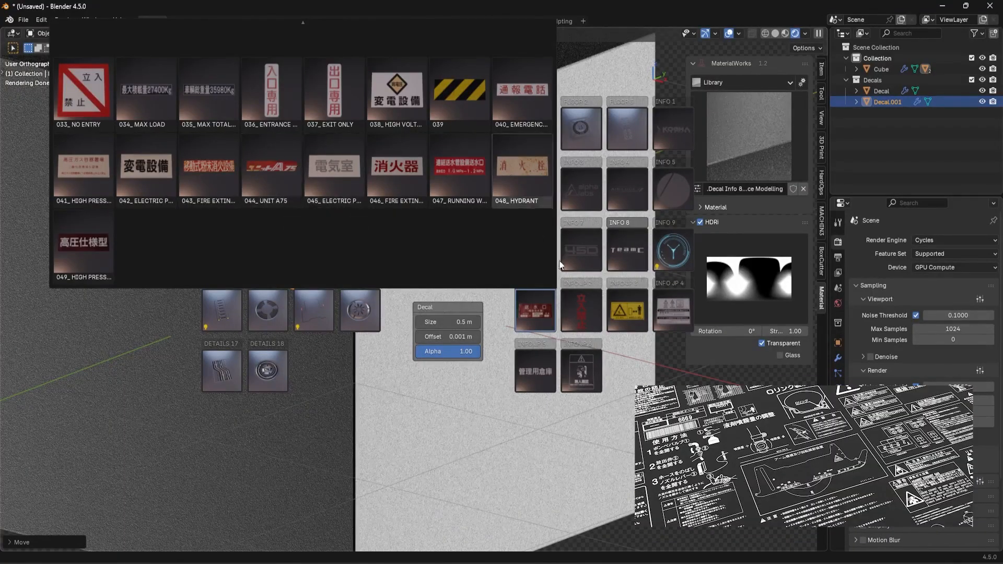
{"action": "left_click", "coordinate": [684, 317]}
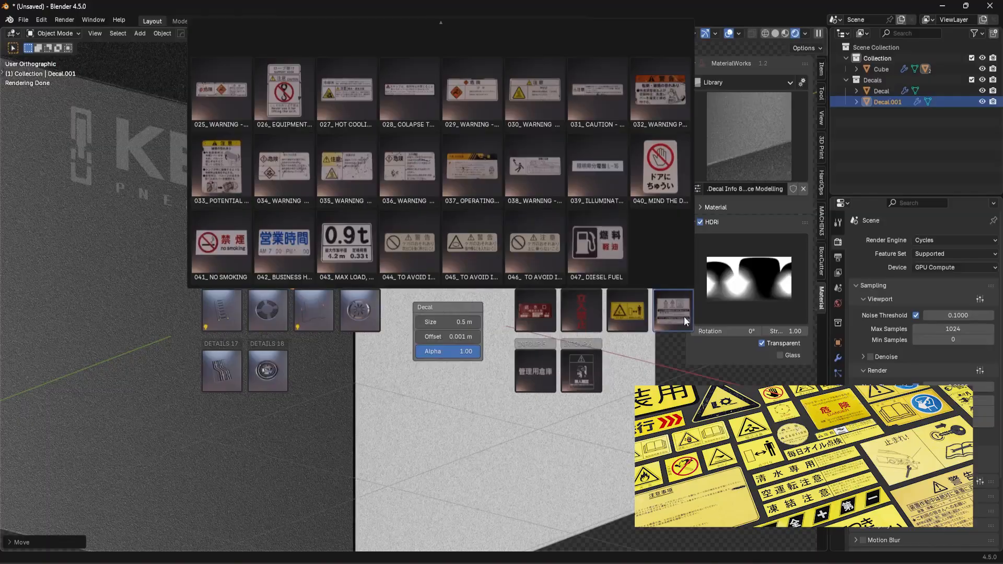
{"action": "left_click", "coordinate": [230, 164]}
Step: Enlarge the caution decal and move it below the Team C decal on the cube's dark side face
{"action": "key", "text": "s"}
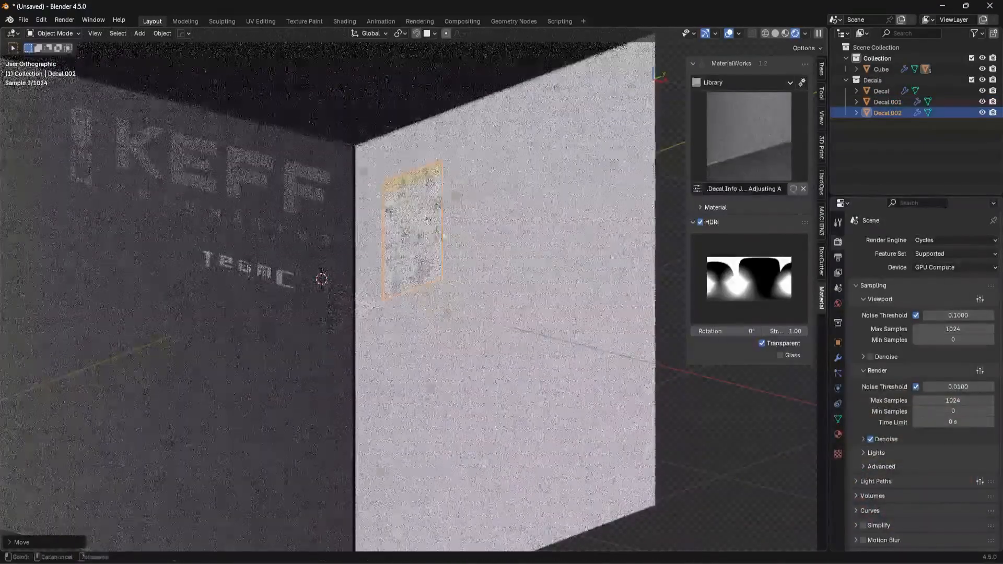
{"action": "key", "text": "Return"}
{"action": "key", "text": "g"}
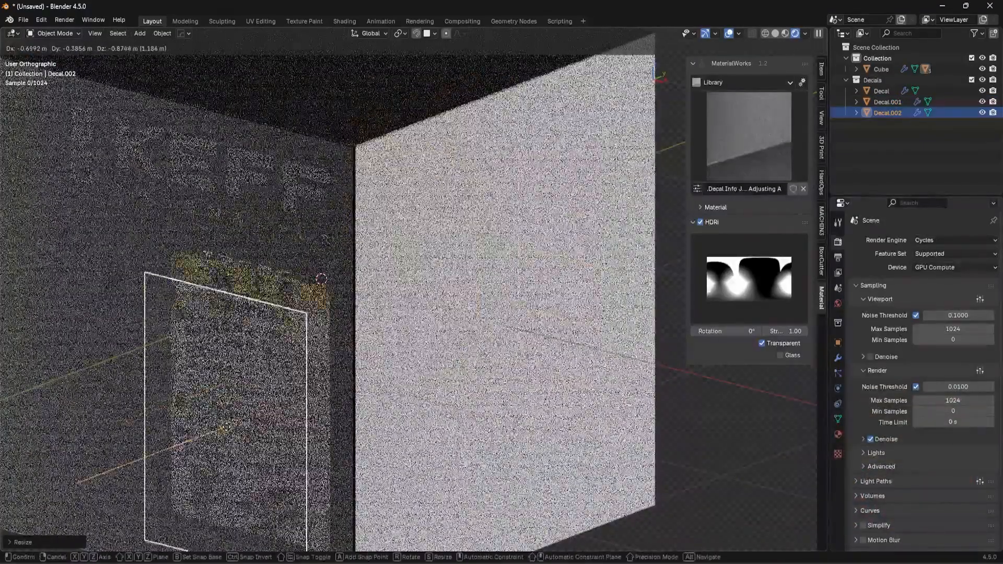
{"action": "left_click", "coordinate": [260, 432]}
{"action": "middle_click_drag", "start_coordinate": [260, 433], "coordinate": [321, 371], "text": "shift"}
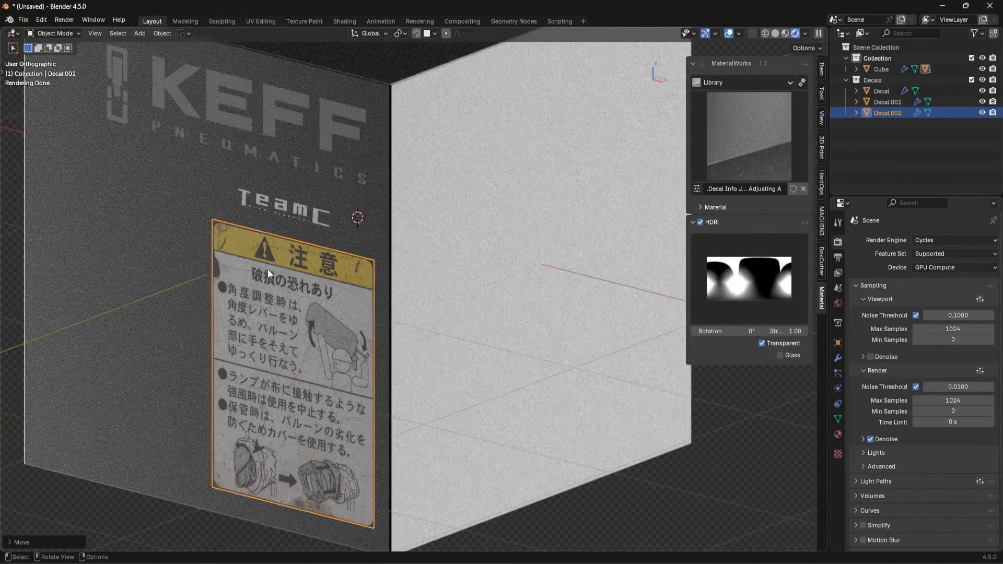
Step: Add decal 046 from the Info JP 4 set and place it beside the large caution decal, away from the shared vertical edge
{"action": "key", "text": "d"}
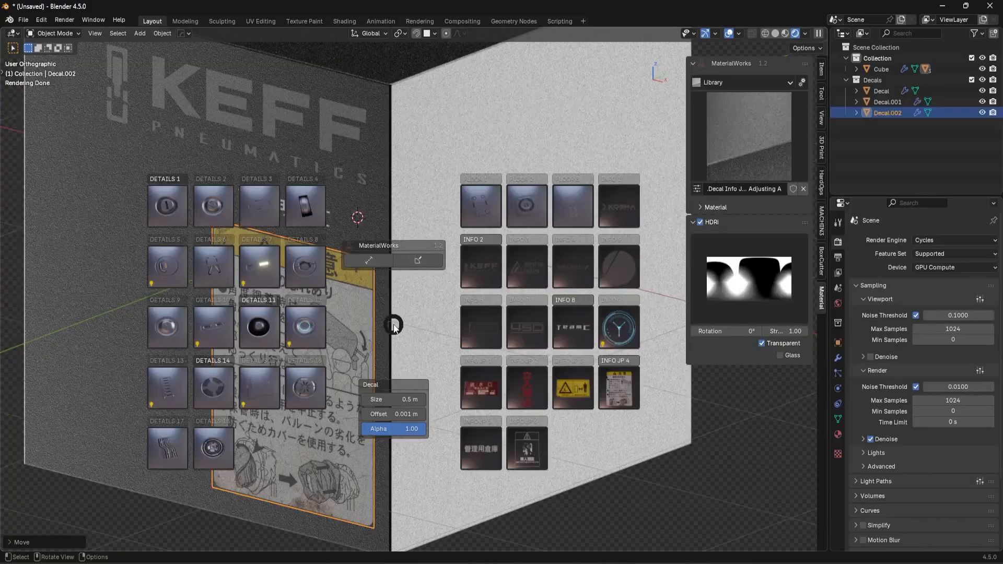
{"action": "left_click", "coordinate": [623, 393]}
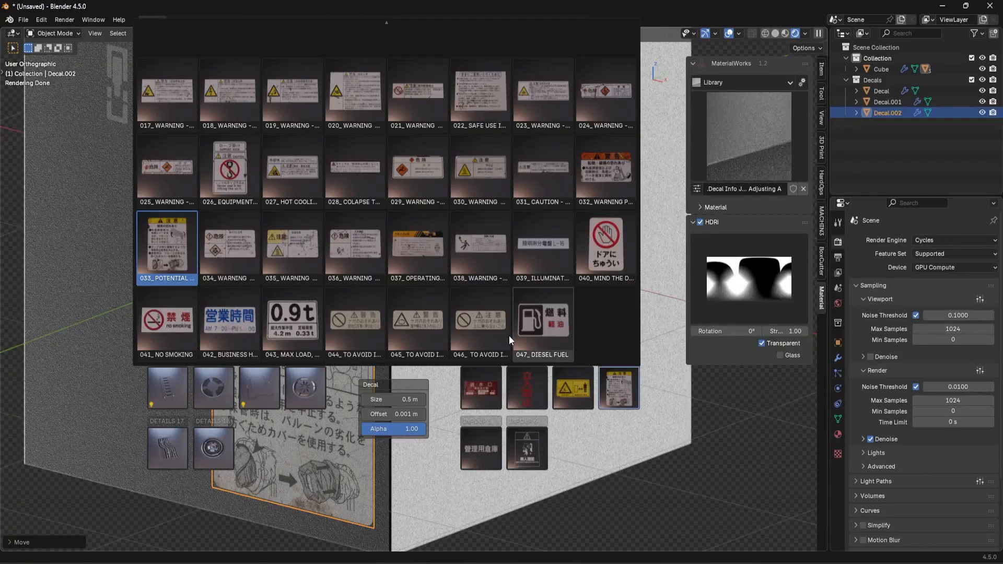
{"action": "left_click", "coordinate": [486, 332]}
{"action": "key", "text": "g"}
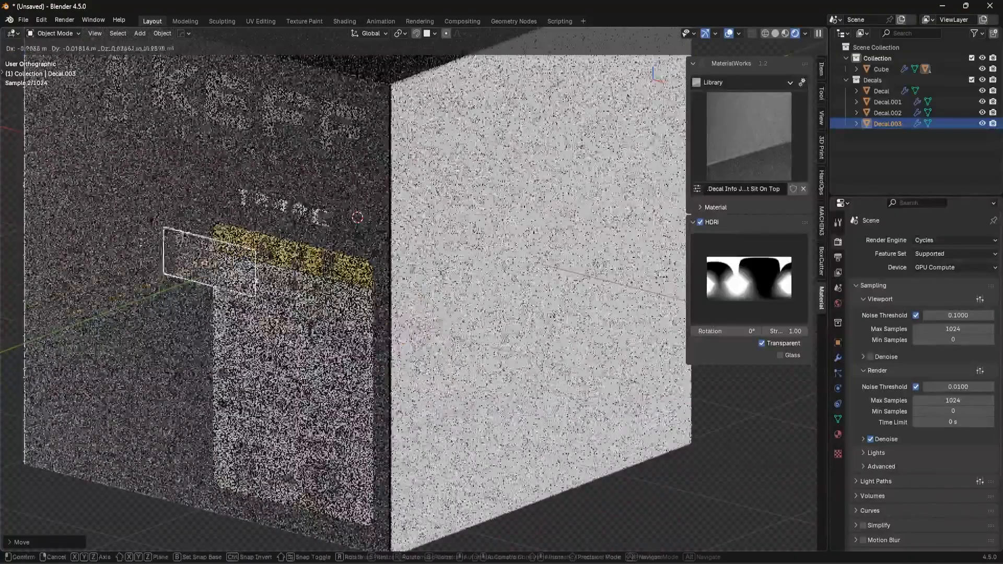
Step: Add the glowing ringed-planet decal 009 from the Info 9 set to the cube
{"action": "key", "text": "d"}
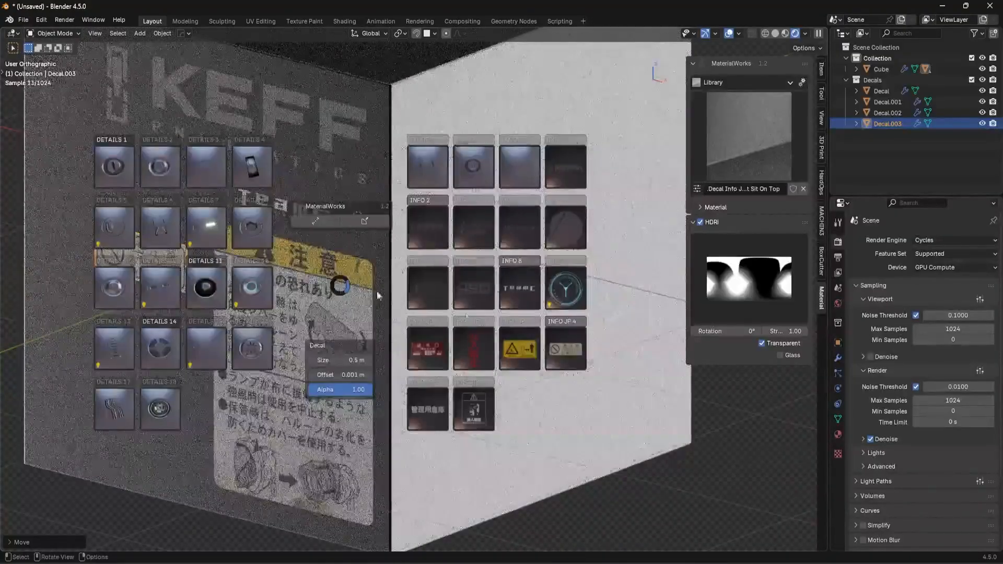
{"action": "left_click", "coordinate": [573, 289]}
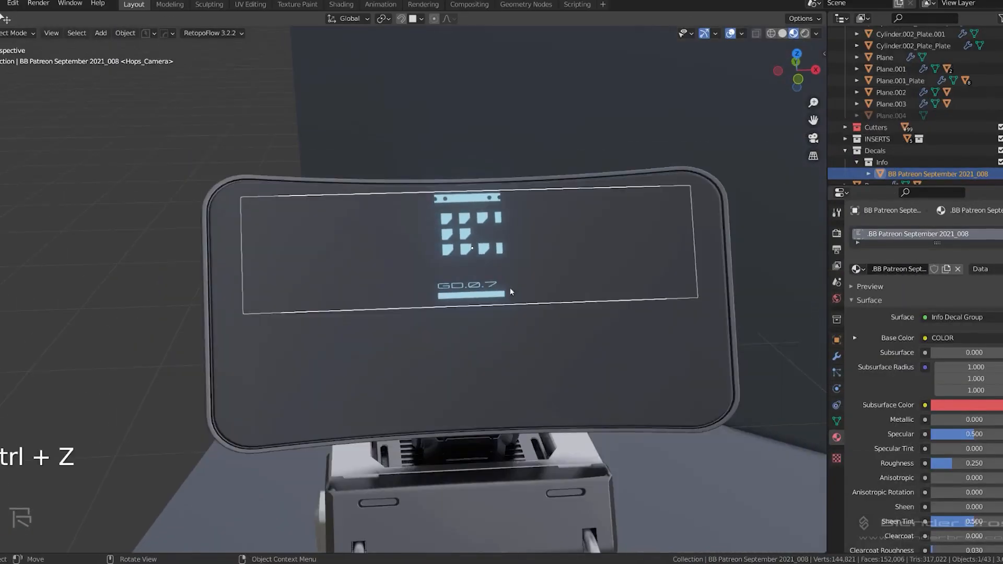
{"action": "key", "text": "f"}
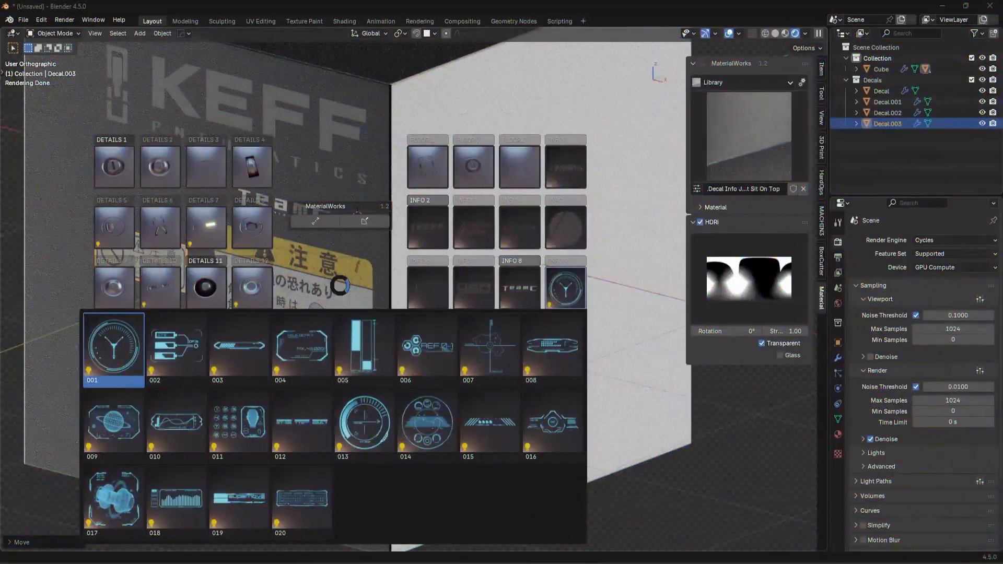
{"action": "left_click", "coordinate": [567, 294]}
{"action": "left_click", "coordinate": [113, 423]}
Step: Enlarge the ringed-planet decal and move it onto the cube's top face near the front corner
{"action": "key", "text": "s"}
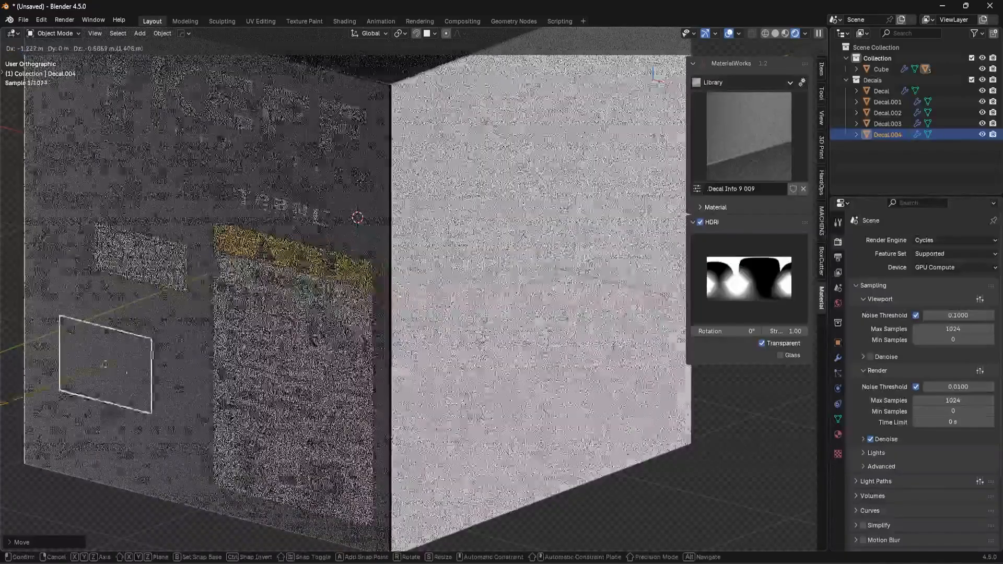
{"action": "left_click", "coordinate": [250, 374]}
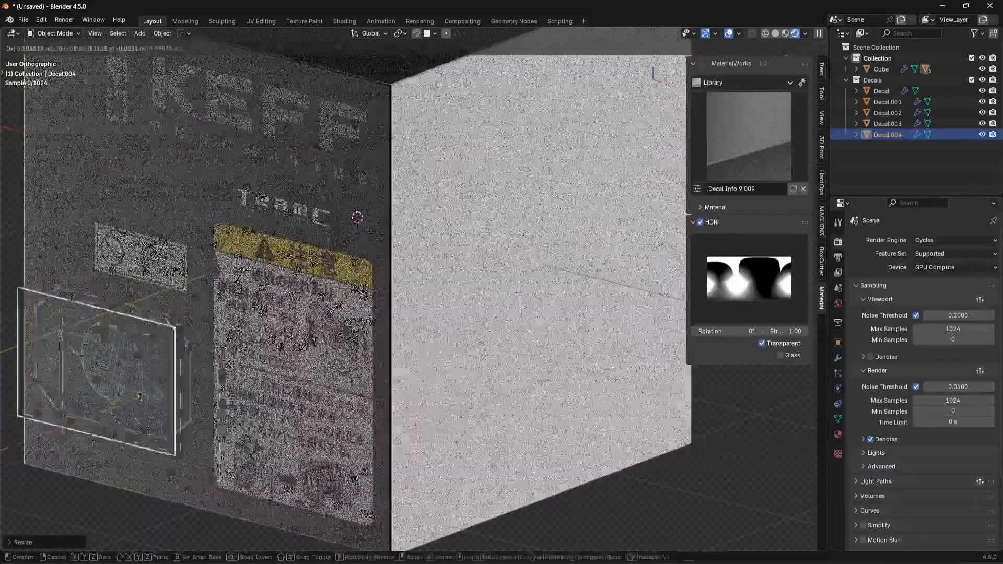
{"action": "key", "text": "g"}
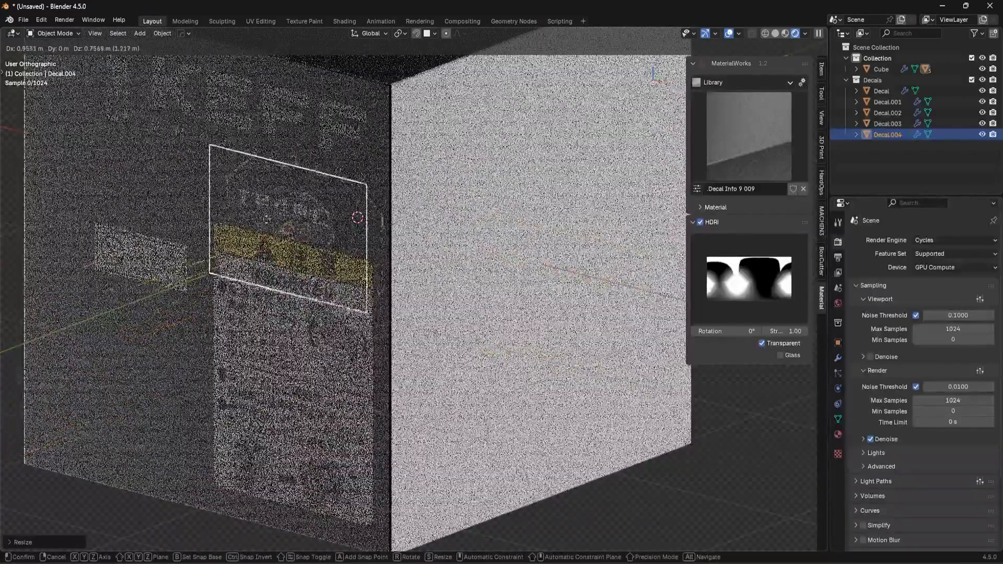
{"action": "left_click", "coordinate": [179, 209]}
{"action": "middle_click_drag", "start_coordinate": [179, 208], "coordinate": [218, 389], "text": "shift"}
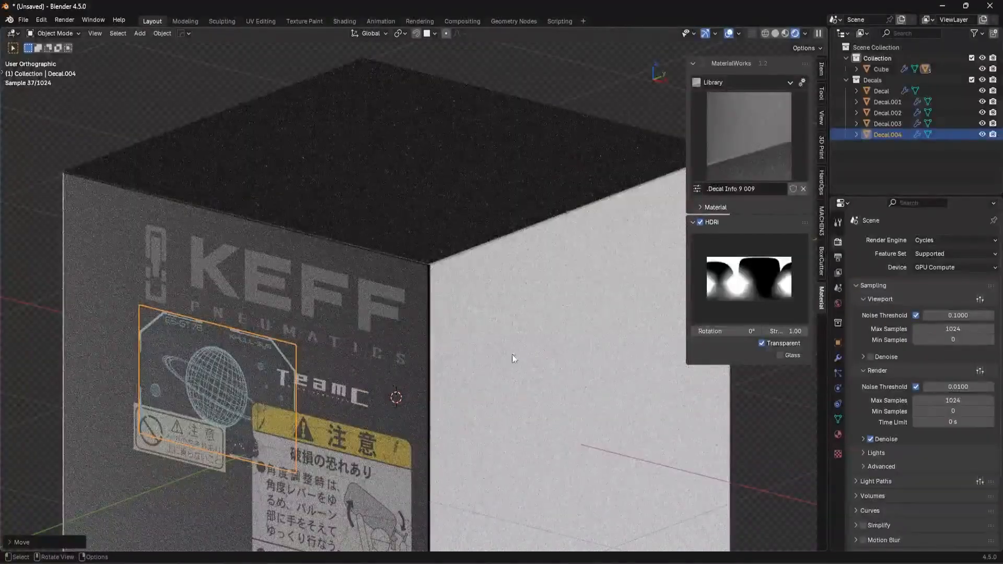
{"action": "key", "text": "g"}
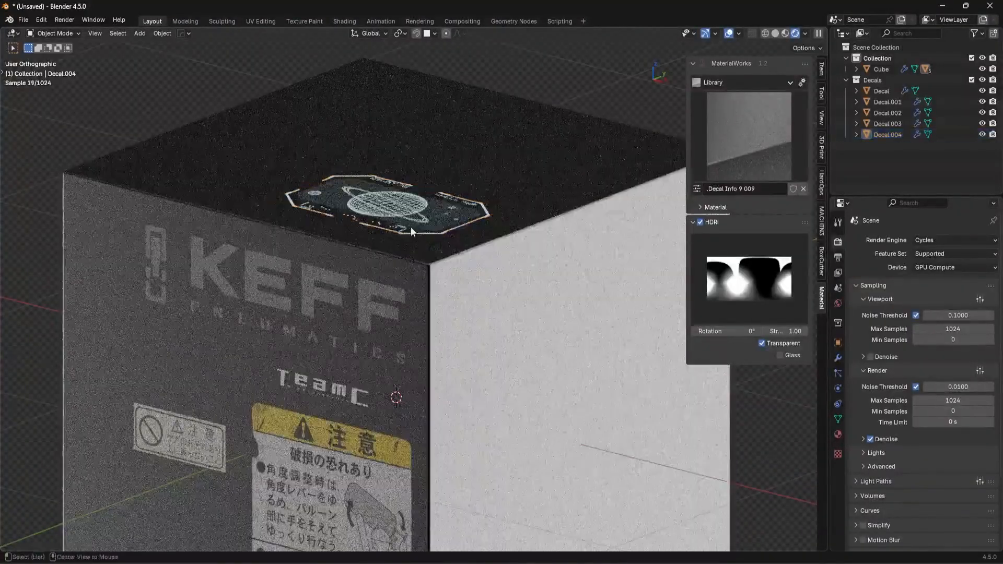
{"action": "left_click", "coordinate": [438, 226]}
{"action": "middle_click_drag", "start_coordinate": [437, 223], "coordinate": [438, 245]}
{"action": "scroll", "coordinate": [440, 248], "scroll_direction": "up", "scroll_amount": 3}
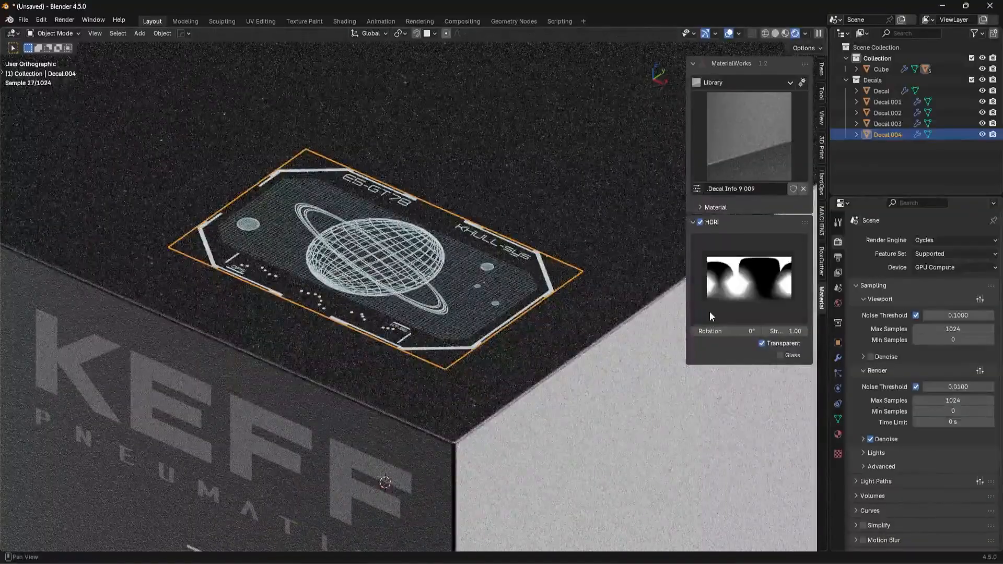
Step: Add decal 005 from the Info 9 set, place it beside the ringed-planet decal on the top face, and clear the selection
{"action": "key", "text": "d"}
{"action": "left_click", "coordinate": [765, 221]}
{"action": "left_click", "coordinate": [556, 294]}
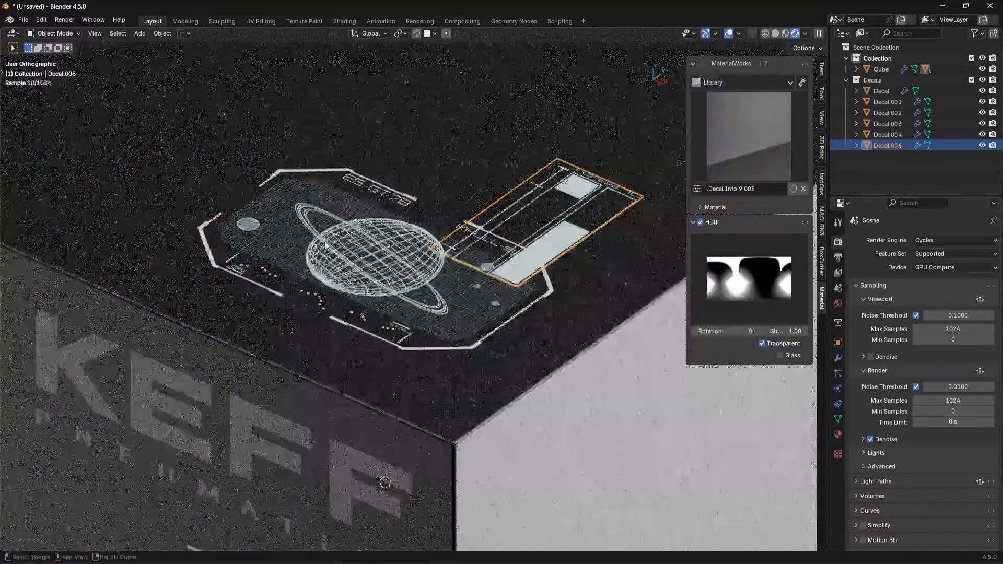
{"action": "middle_click_drag", "start_coordinate": [198, 187], "coordinate": [326, 230], "text": "shift"}
{"action": "key", "text": "g"}
{"action": "left_click", "coordinate": [290, 209]}
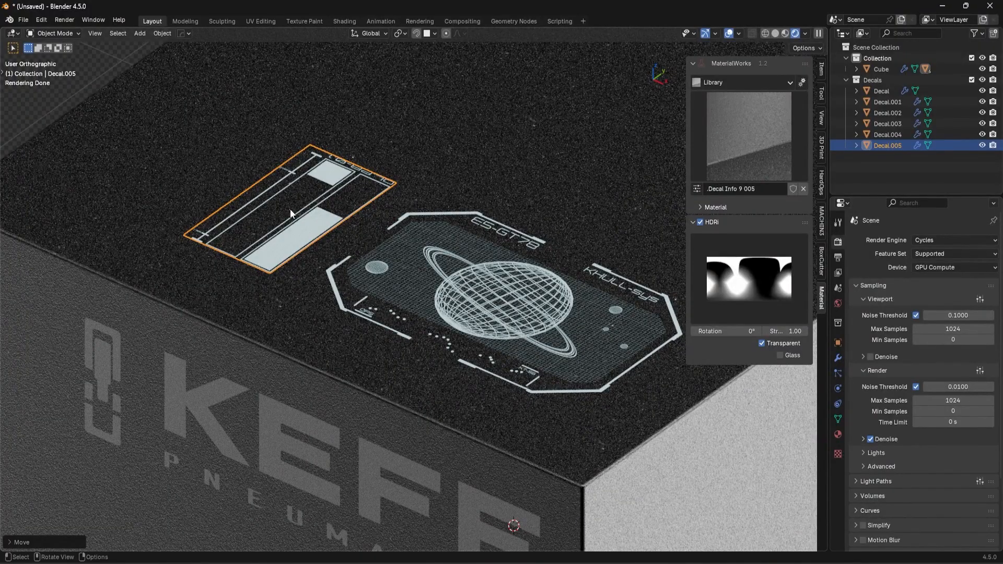
{"action": "middle_click_drag", "start_coordinate": [485, 285], "coordinate": [486, 291]}
{"action": "left_click", "coordinate": [380, 246]}
{"action": "middle_click_drag", "start_coordinate": [381, 246], "coordinate": [493, 295]}
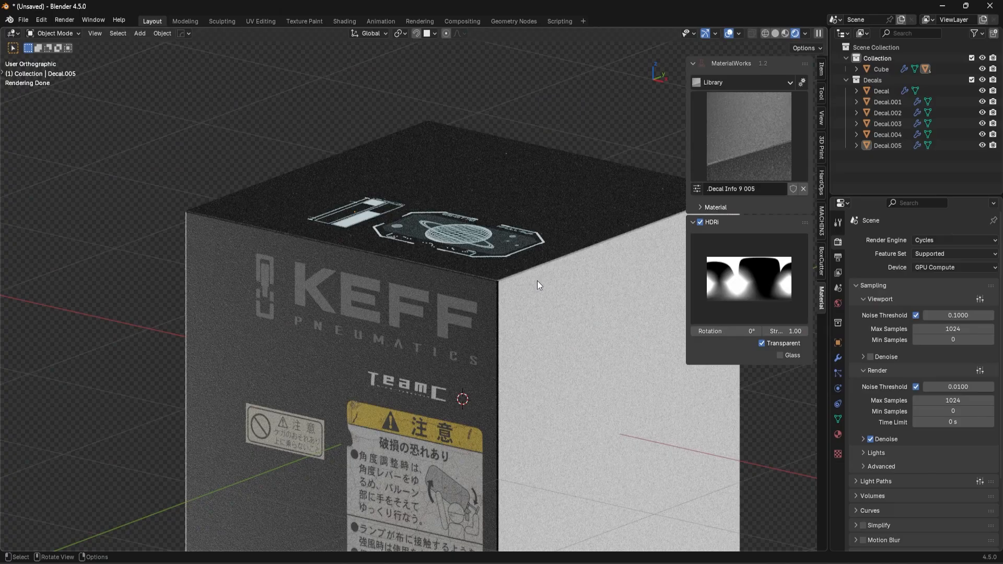
{"action": "middle_click_drag", "start_coordinate": [480, 256], "coordinate": [484, 270]}
{"action": "scroll", "coordinate": [484, 271], "scroll_direction": "up", "scroll_amount": 1}
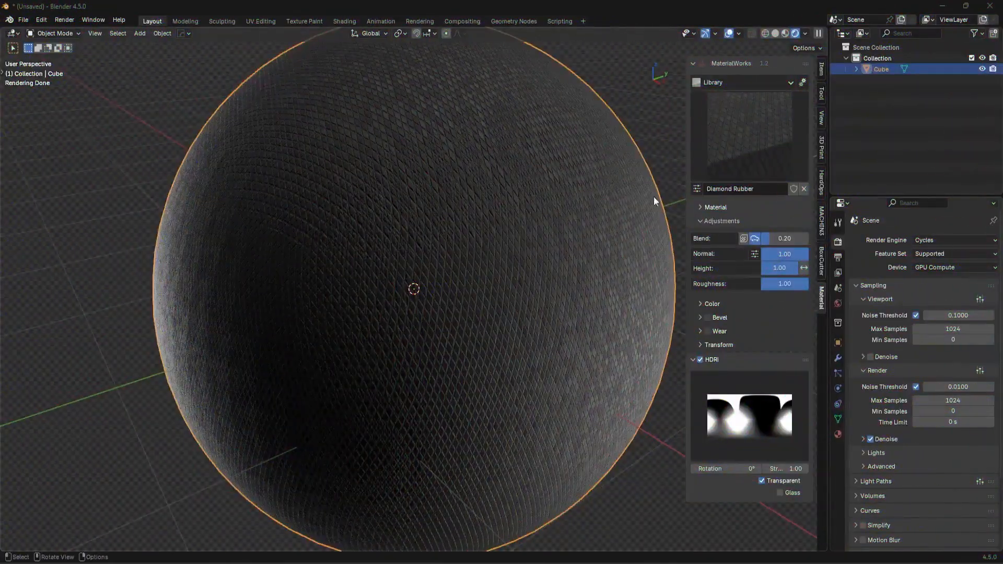
Step: Add decal 011_BUTTON_11 from the Details 9 set to the Diamond Rubber sphere and place it on the sphere's upper side
{"action": "left_click", "coordinate": [735, 151]}
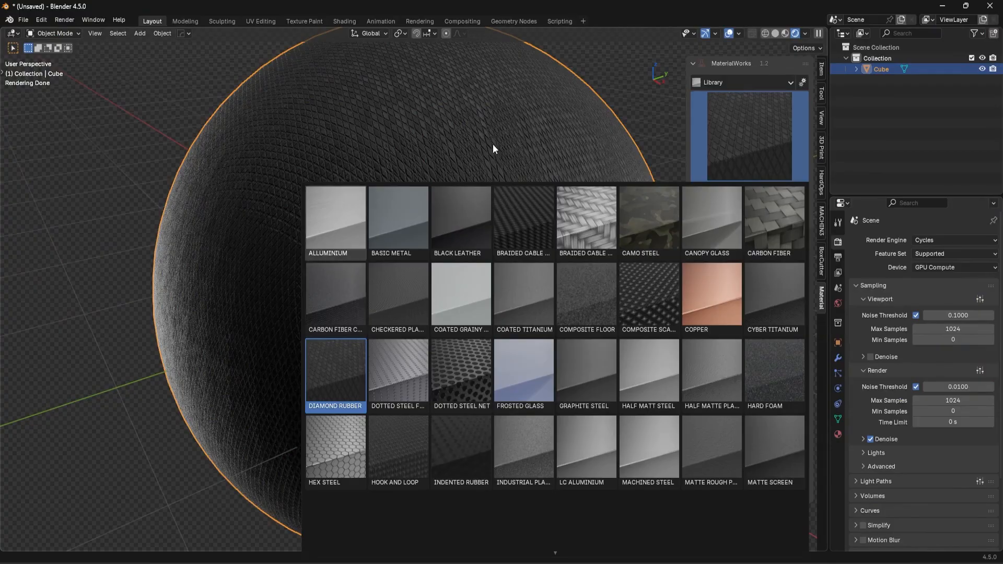
{"action": "key", "text": "d"}
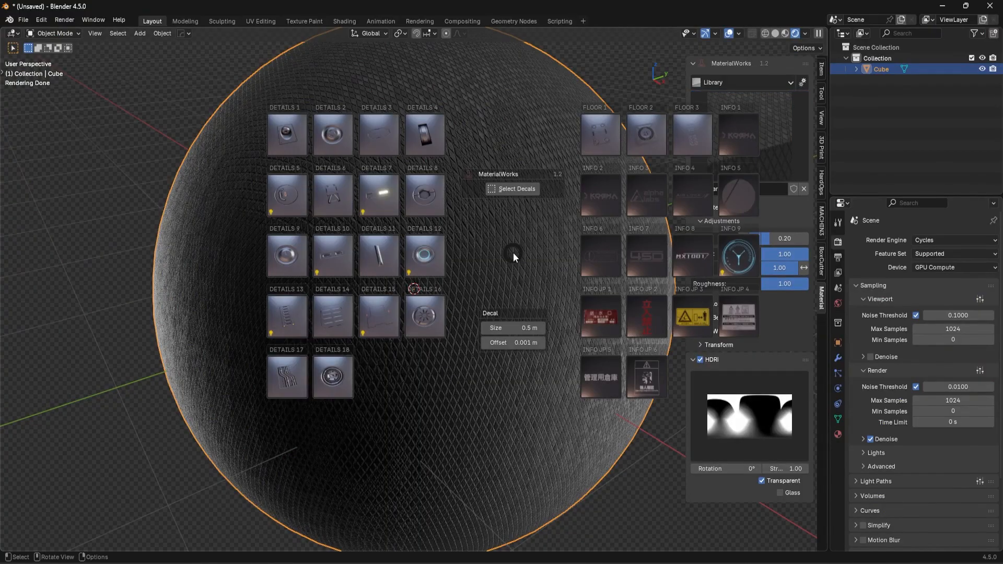
{"action": "left_click", "coordinate": [291, 255]}
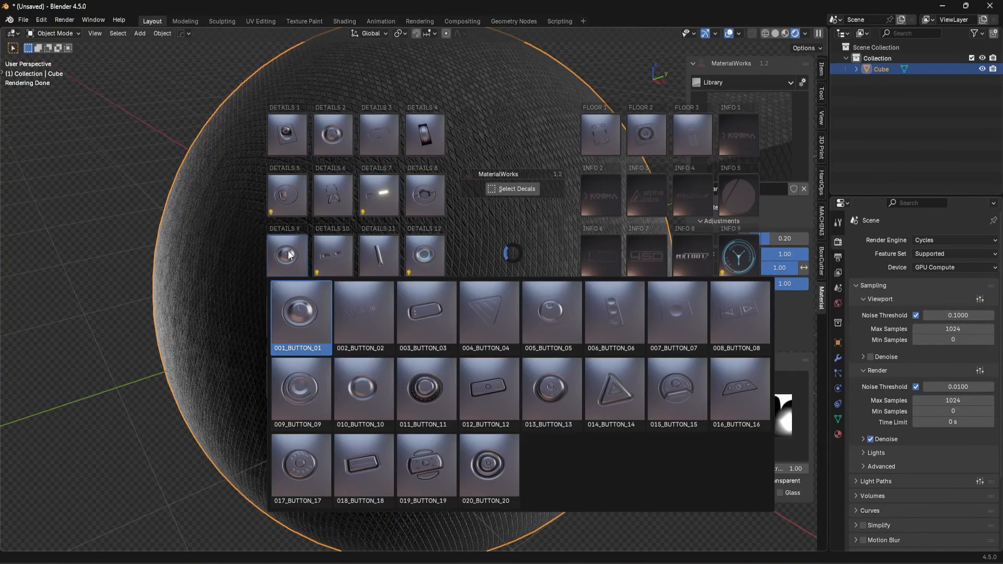
{"action": "left_click", "coordinate": [414, 393]}
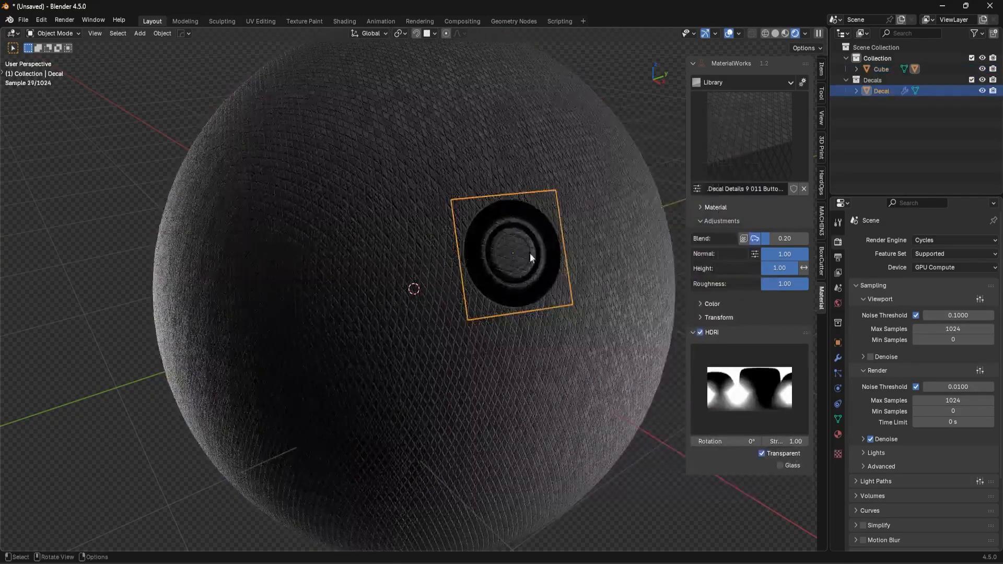
{"action": "left_click", "coordinate": [507, 138]}
Step: Shrinkwrap the selected button decal onto the sphere's curved surface
{"action": "middle_click_drag", "start_coordinate": [503, 183], "coordinate": [509, 225]}
{"action": "scroll", "coordinate": [455, 298], "scroll_direction": "up", "scroll_amount": 4}
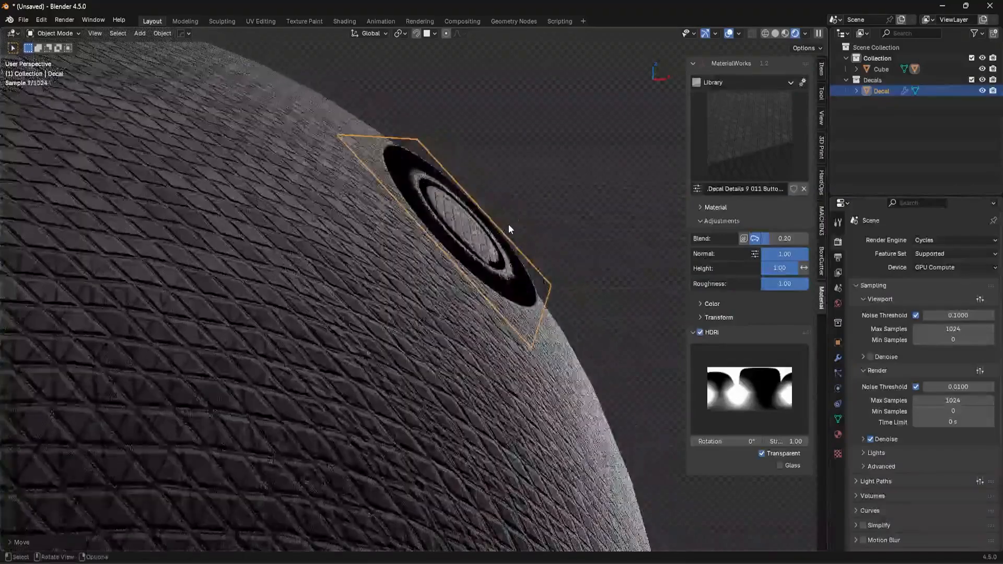
{"action": "key", "text": "d"}
{"action": "key", "text": "d"}
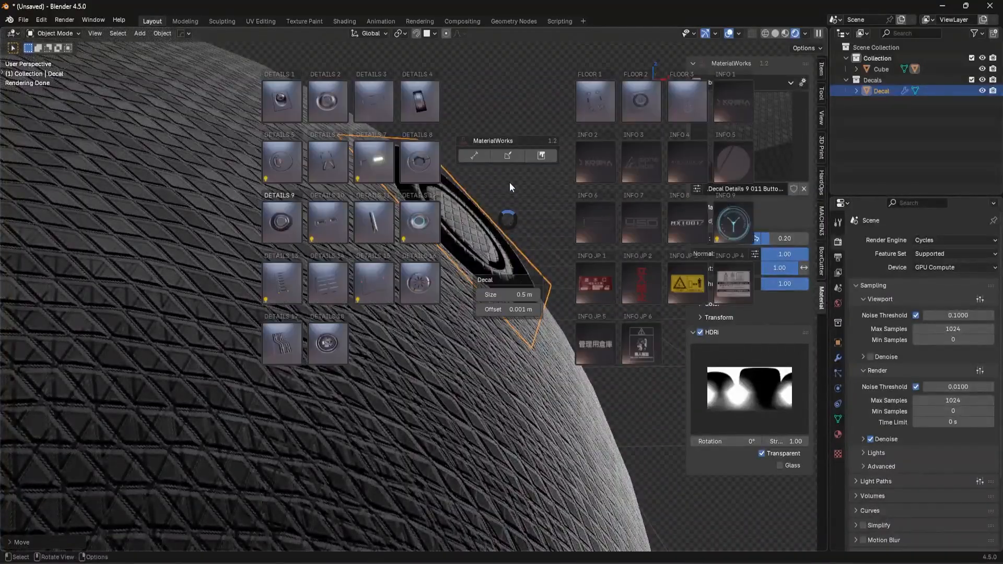
{"action": "left_click", "coordinate": [506, 159]}
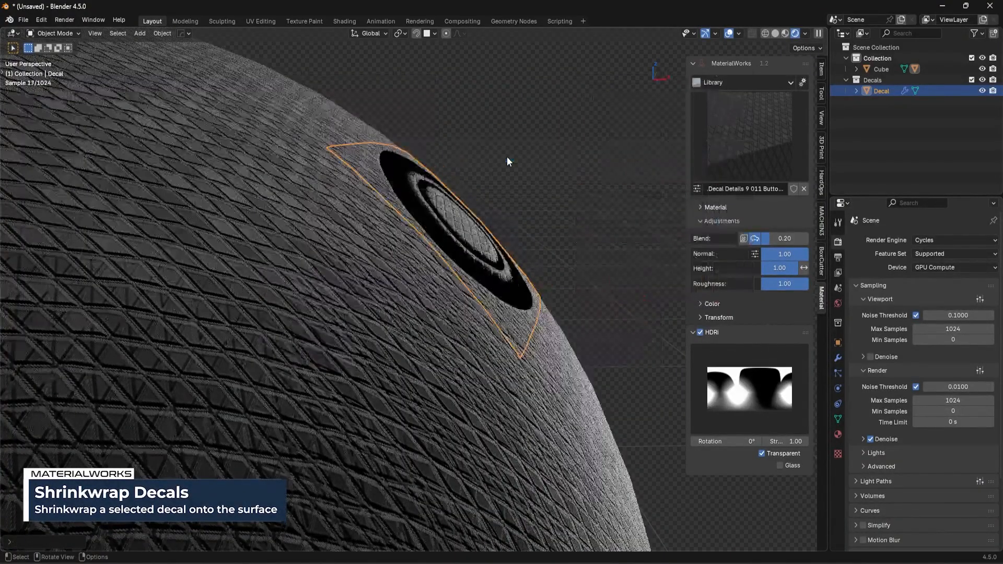
Step: Turn the button decal's shrinkwrap off and back on to compare its fit against the sphere
{"action": "key", "text": "d"}
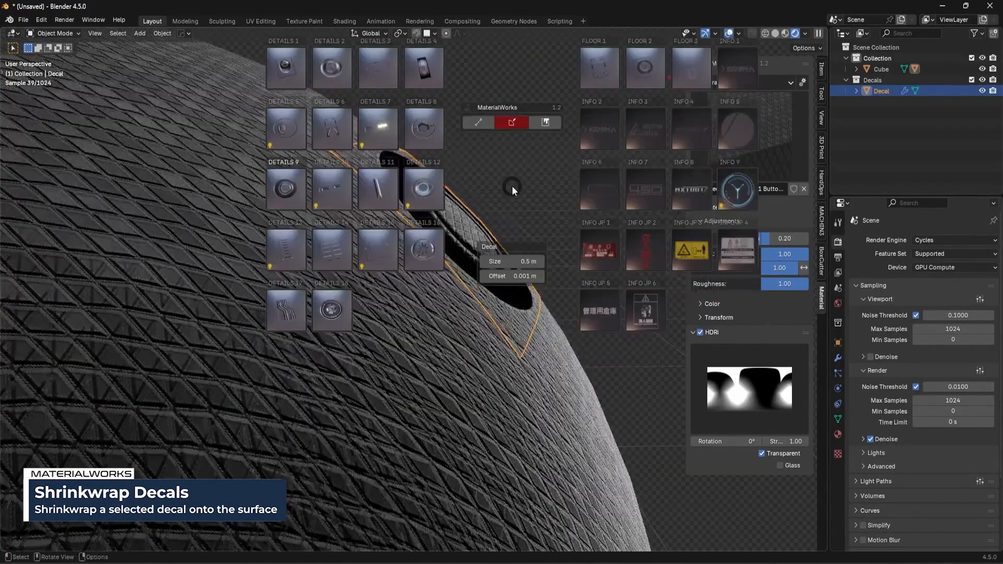
{"action": "left_click", "coordinate": [513, 121]}
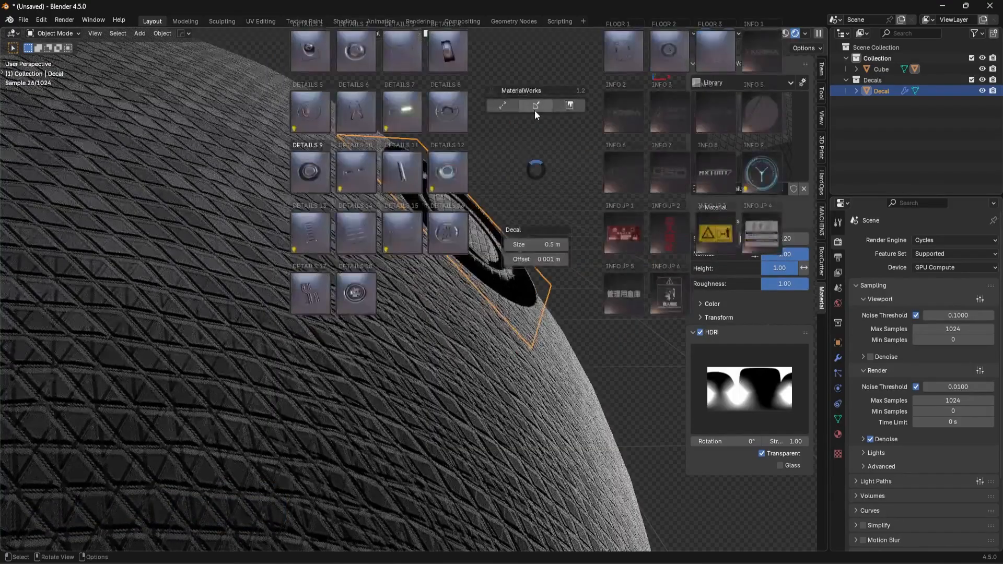
{"action": "left_click", "coordinate": [535, 111]}
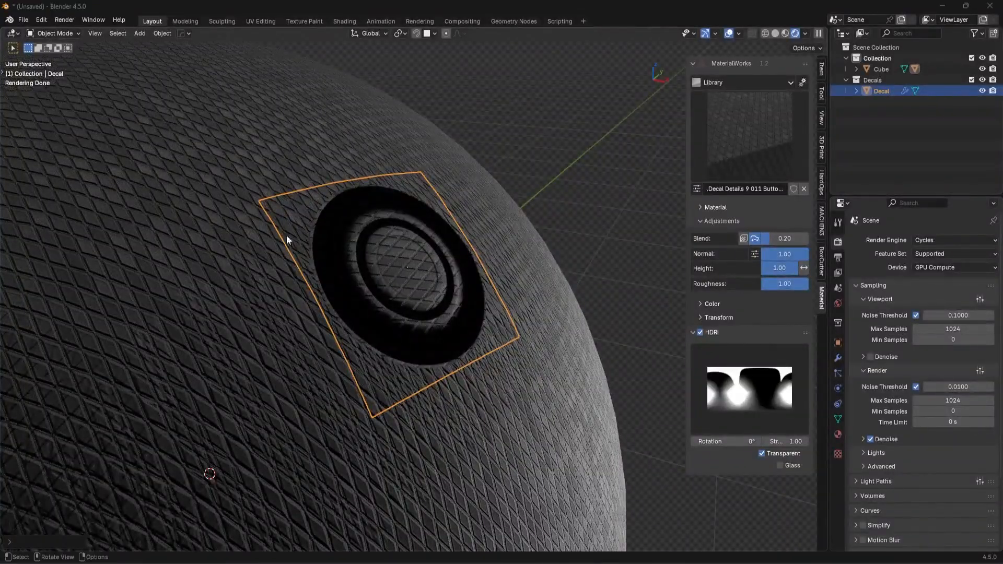
Step: Run Adjust Material on the button decal with Diamond Rubber as material 1 and no material 2
{"action": "middle_click_drag", "start_coordinate": [378, 230], "coordinate": [430, 225]}
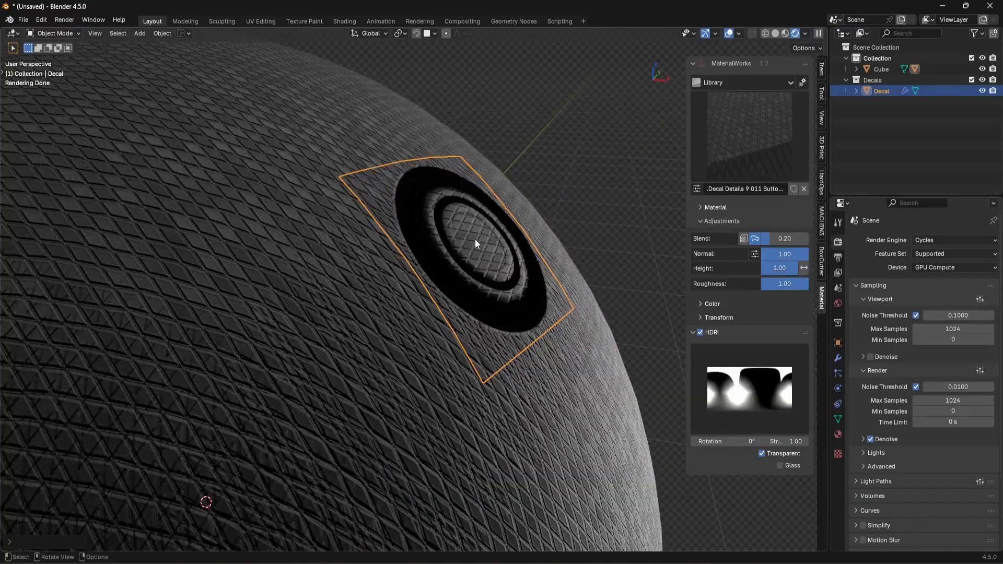
{"action": "key", "text": "alt+m"}
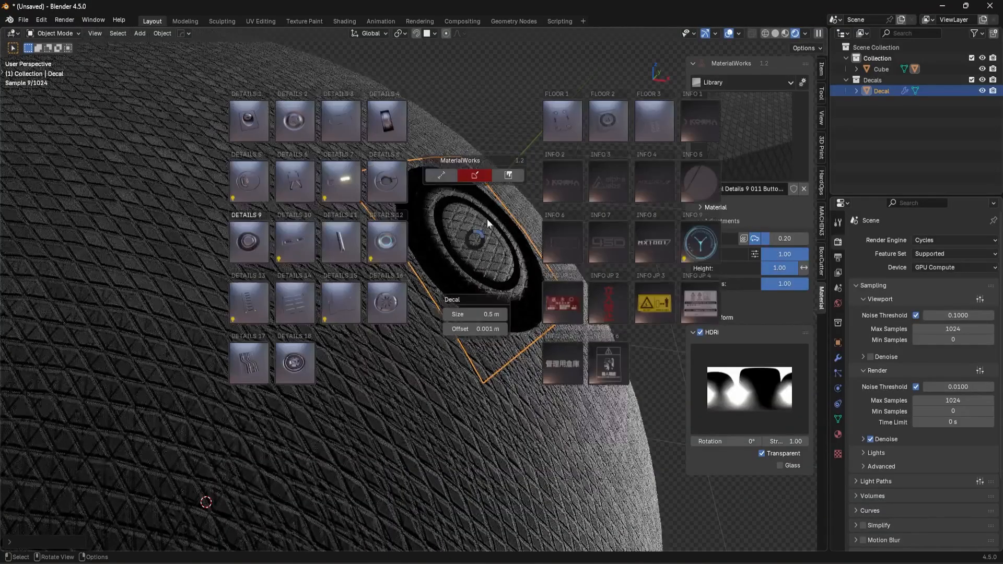
{"action": "left_click", "coordinate": [507, 178]}
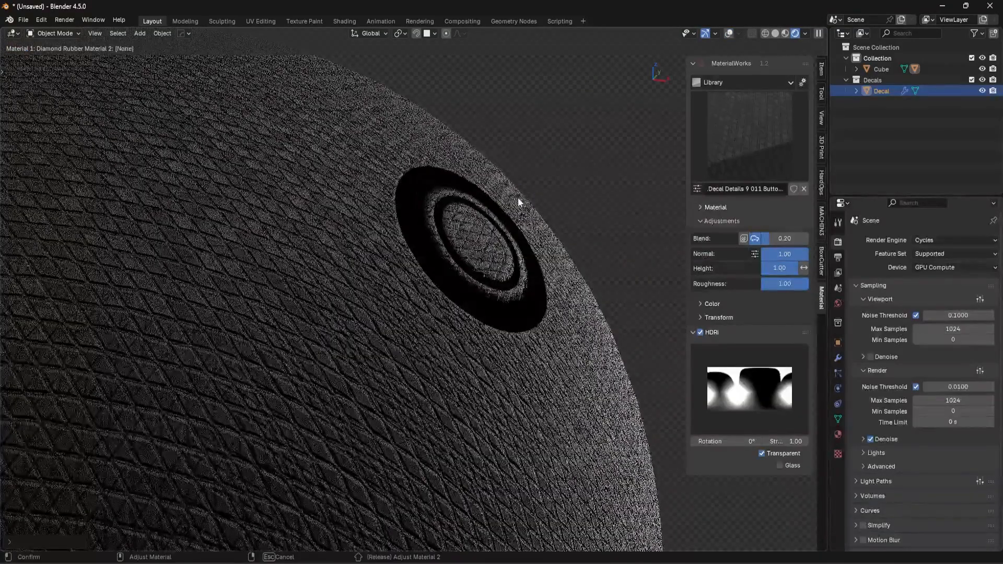
{"action": "left_click", "coordinate": [461, 245]}
Step: Delete the rubber sphere and its button decal from the scene
{"action": "scroll", "coordinate": [460, 244], "scroll_direction": "down", "scroll_amount": 5}
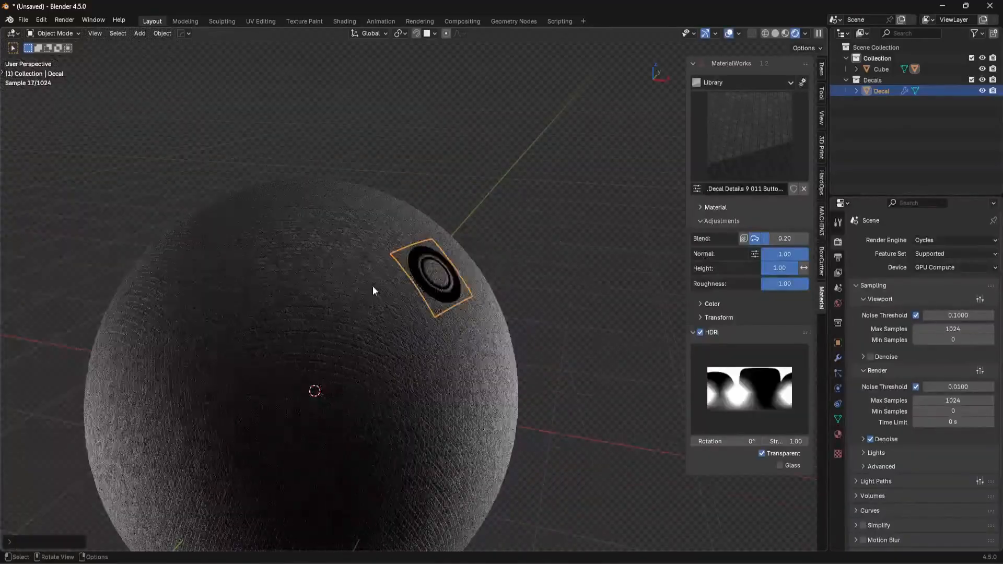
{"action": "left_click", "coordinate": [339, 293]}
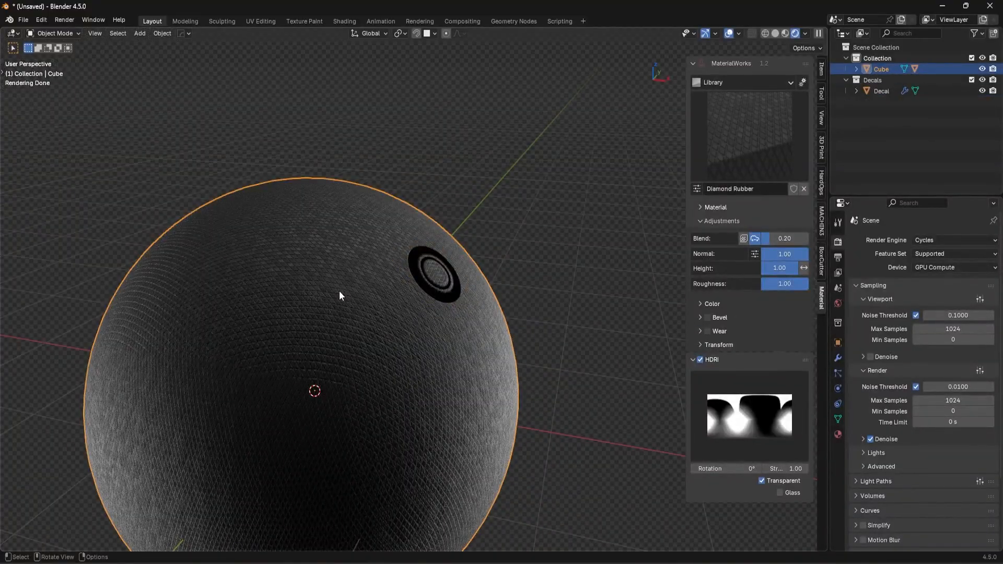
{"action": "key", "text": "Delete"}
{"action": "left_click", "coordinate": [418, 282]}
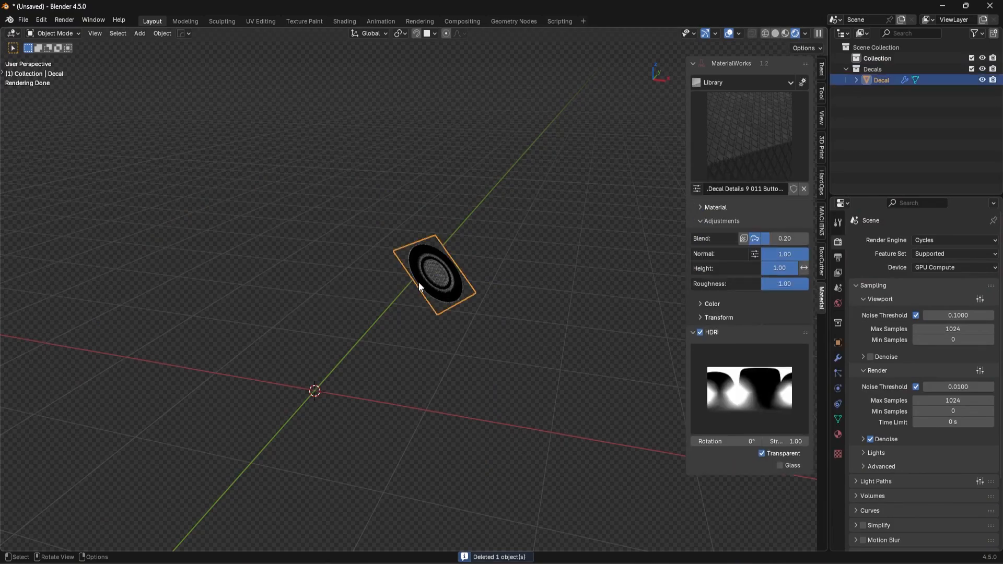
{"action": "key", "text": "Delete"}
Step: Add a new cube and bevel its edges with the HardOps Bevel operation
{"action": "key", "text": "shift+a"}
{"action": "left_click", "coordinate": [493, 292]}
{"action": "key", "text": "q"}
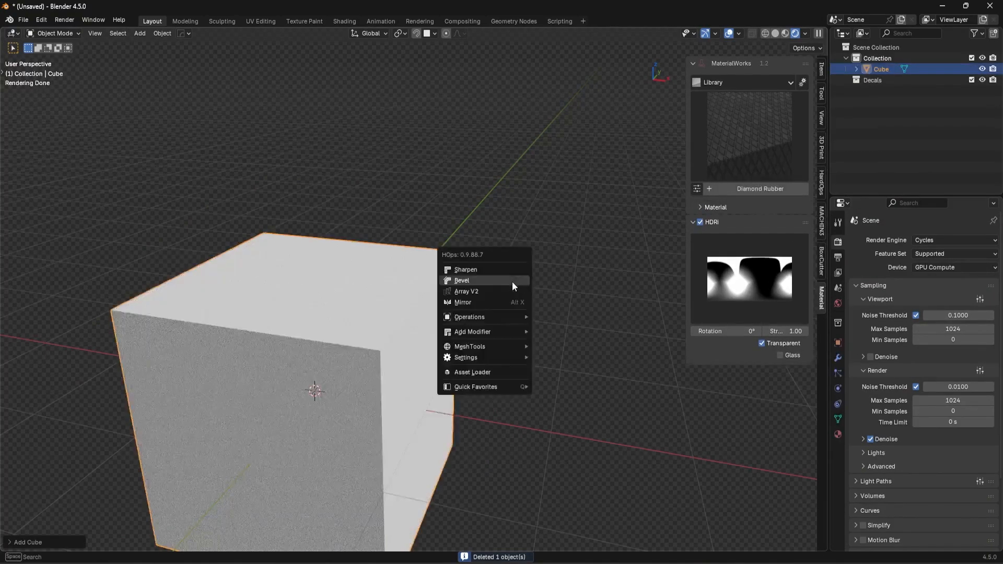
{"action": "left_click", "coordinate": [512, 281]}
{"action": "left_click", "coordinate": [510, 284]}
Step: Apply the Alluminium library material to the bevelled cube
{"action": "left_click", "coordinate": [735, 161]}
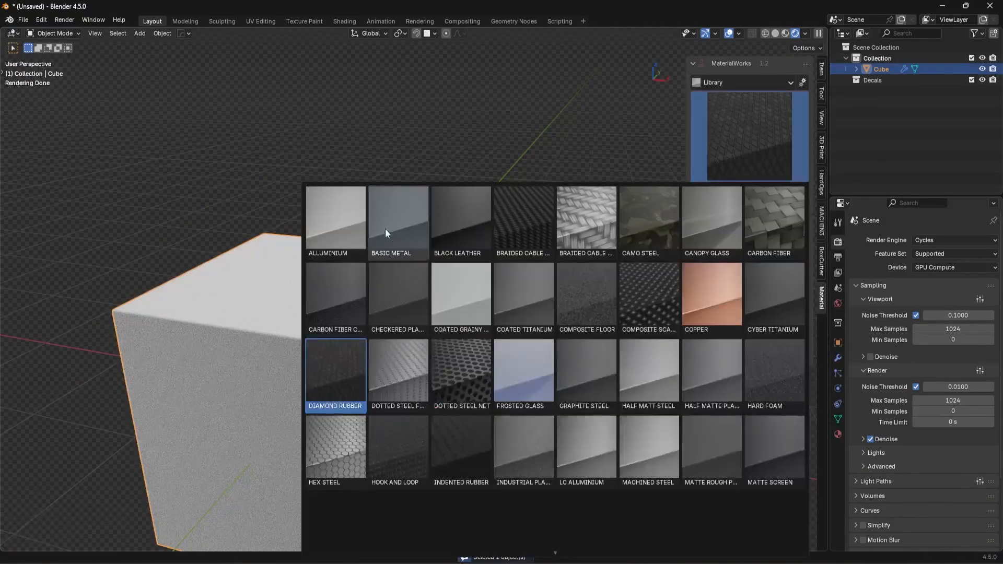
{"action": "left_click", "coordinate": [337, 222]}
{"action": "middle_click_drag", "start_coordinate": [375, 311], "coordinate": [447, 259]}
{"action": "scroll", "coordinate": [448, 259], "scroll_direction": "up", "scroll_amount": 3}
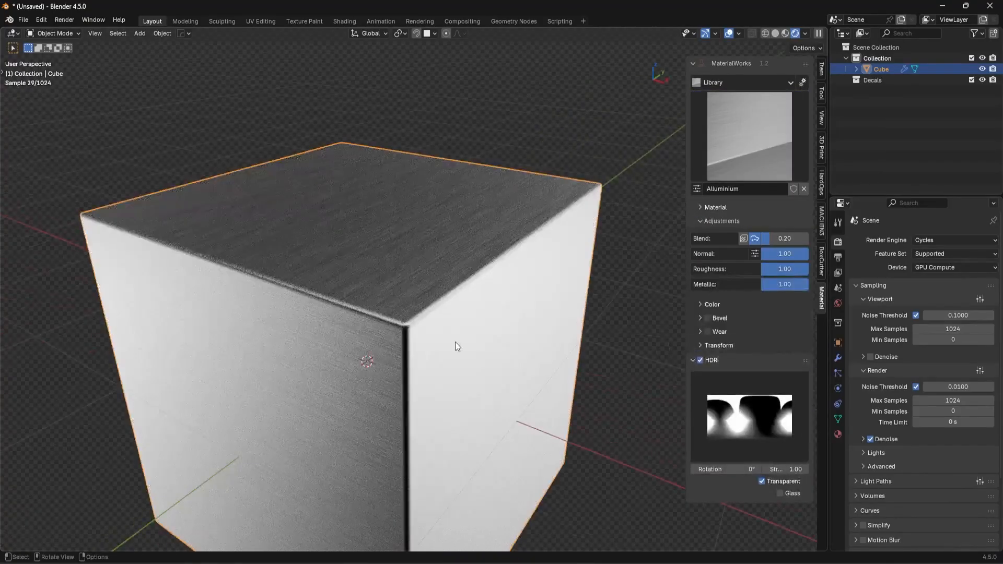
Step: Display the cube's material slots and try Camo Steel before assigning Basic Metal to the first slot
{"action": "left_click", "coordinate": [837, 434]}
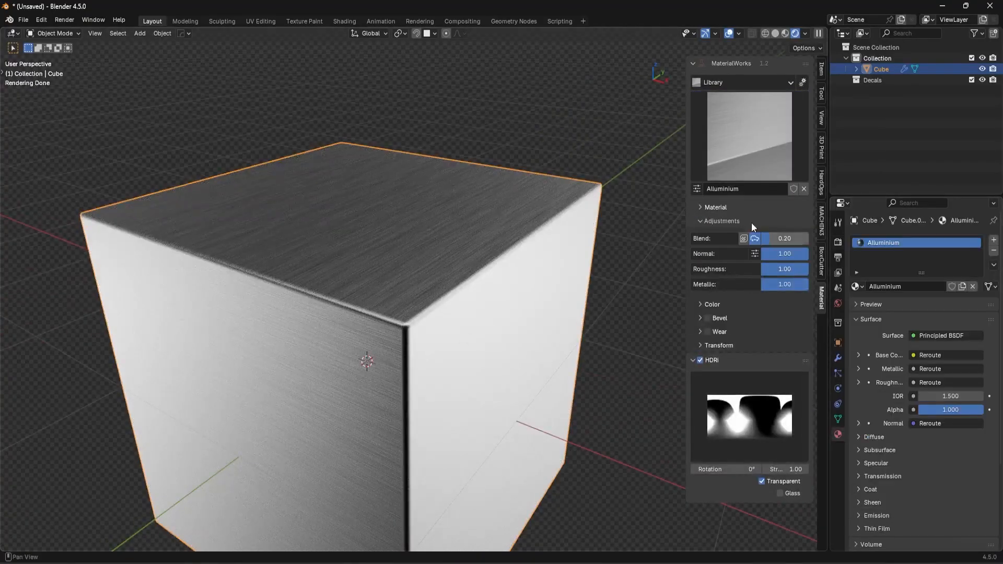
{"action": "left_click", "coordinate": [781, 157]}
{"action": "left_click", "coordinate": [637, 219]}
{"action": "left_click", "coordinate": [774, 136]}
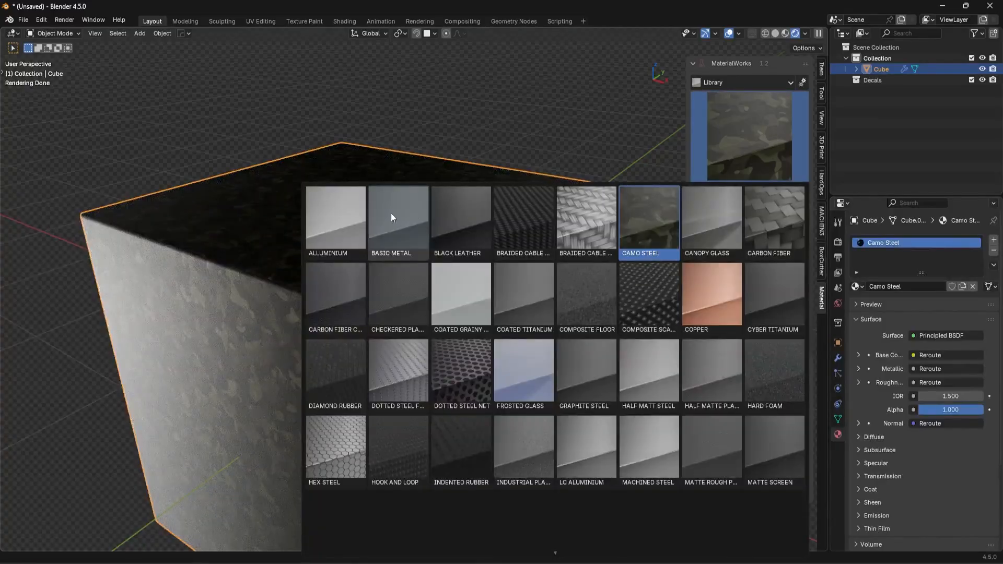
{"action": "left_click", "coordinate": [393, 217]}
Step: Add a second material slot to the cube and assign Camo Steel to it
{"action": "left_click", "coordinate": [993, 240]}
{"action": "left_click", "coordinate": [779, 151]}
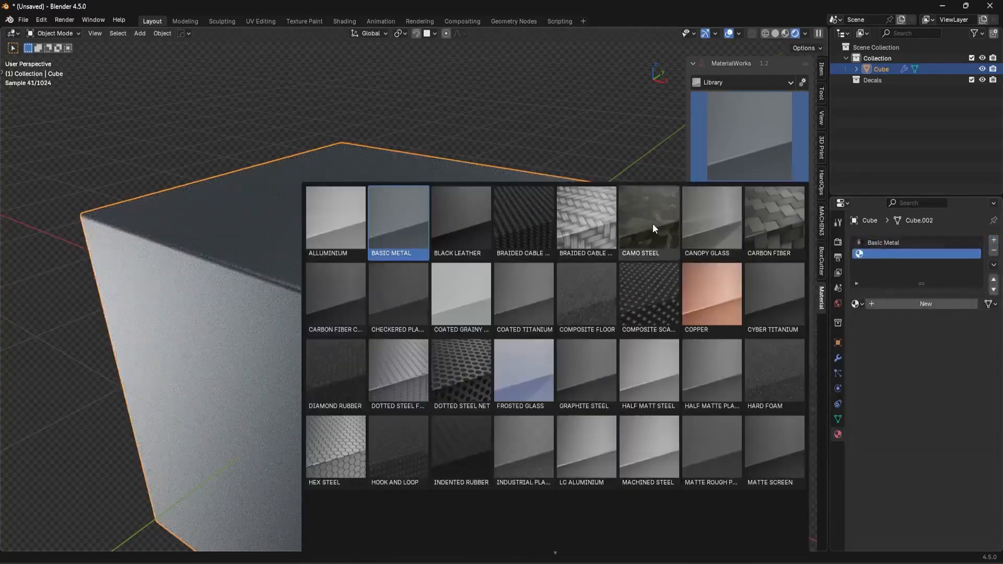
{"action": "left_click", "coordinate": [653, 224]}
Step: Add decal 001_BUTTON_01 from the Details 9 set and place it on the cube's top face near the front corner
{"action": "mouse_move", "coordinate": [537, 270]}
{"action": "middle_mouse_down"}
{"action": "mouse_move", "coordinate": [511, 263]}
{"action": "mouse_move", "coordinate": [521, 272]}
{"action": "middle_mouse_up"}
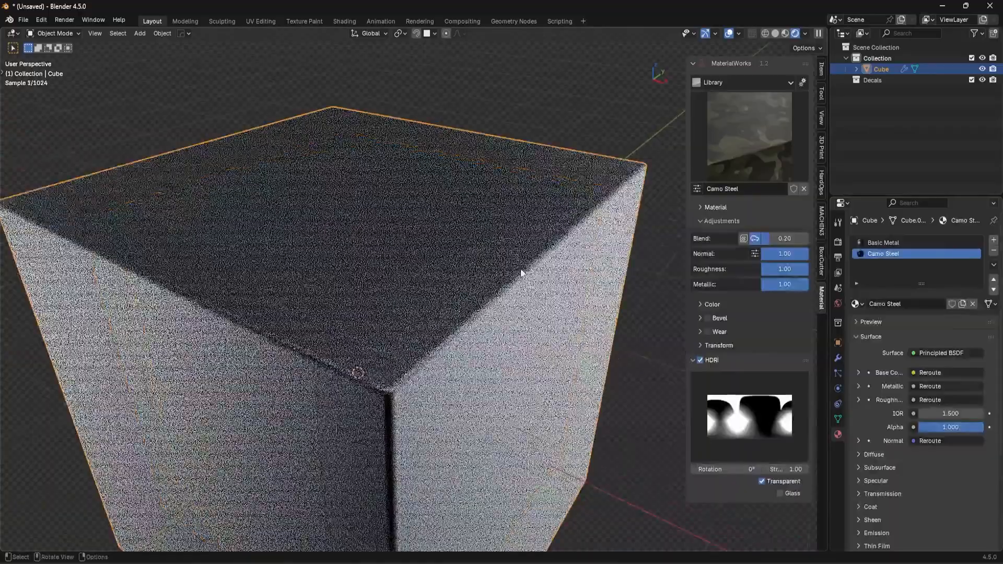
{"action": "key", "text": "d"}
{"action": "left_click", "coordinate": [269, 265]}
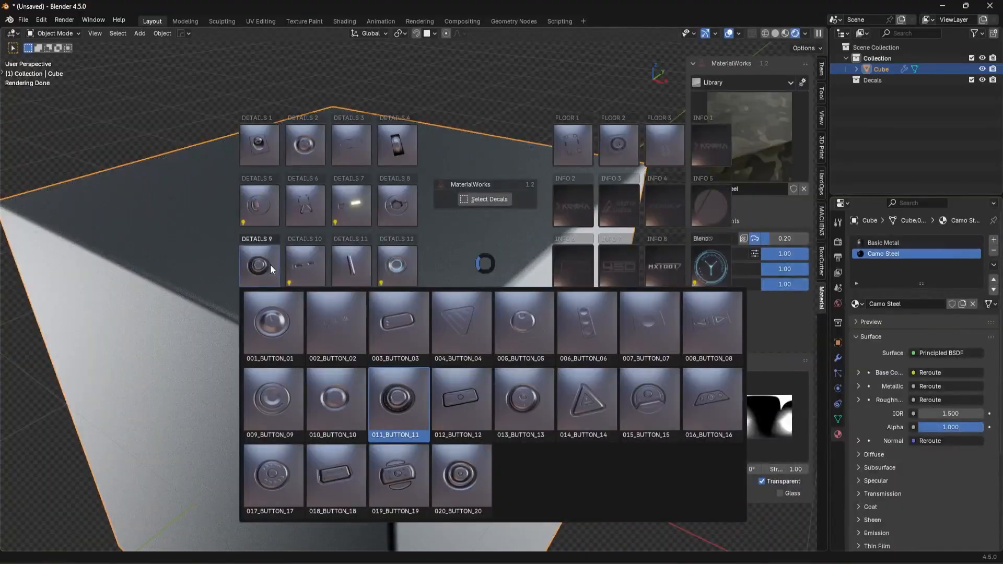
{"action": "left_click", "coordinate": [274, 320]}
{"action": "key", "text": "g"}
{"action": "left_click", "coordinate": [370, 278]}
{"action": "scroll", "coordinate": [421, 301], "scroll_direction": "up", "scroll_amount": 4}
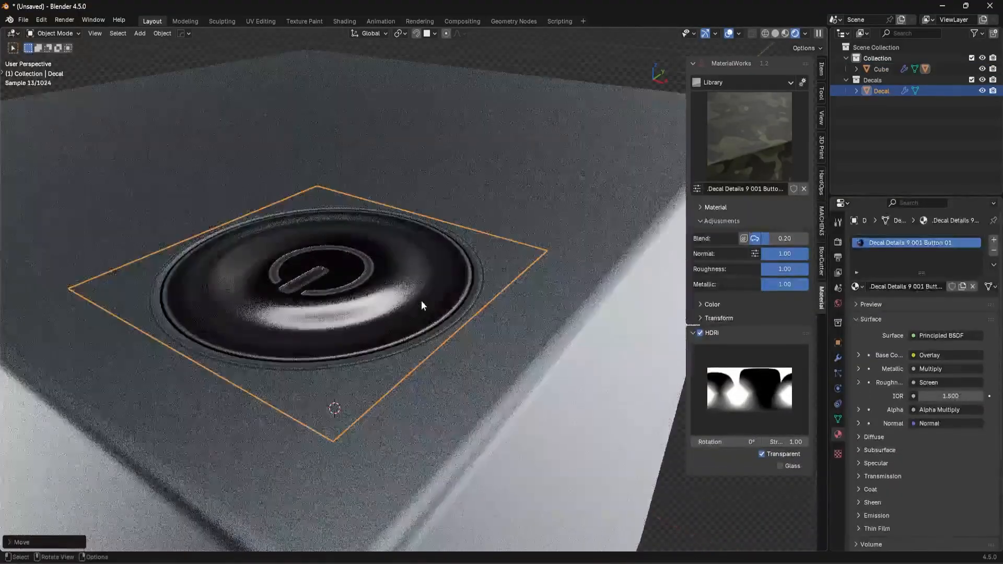
Step: Shrinkwrap the power-button decal onto the cube's top face
{"action": "middle_click_drag", "start_coordinate": [421, 300], "coordinate": [427, 303]}
{"action": "key", "text": "d"}
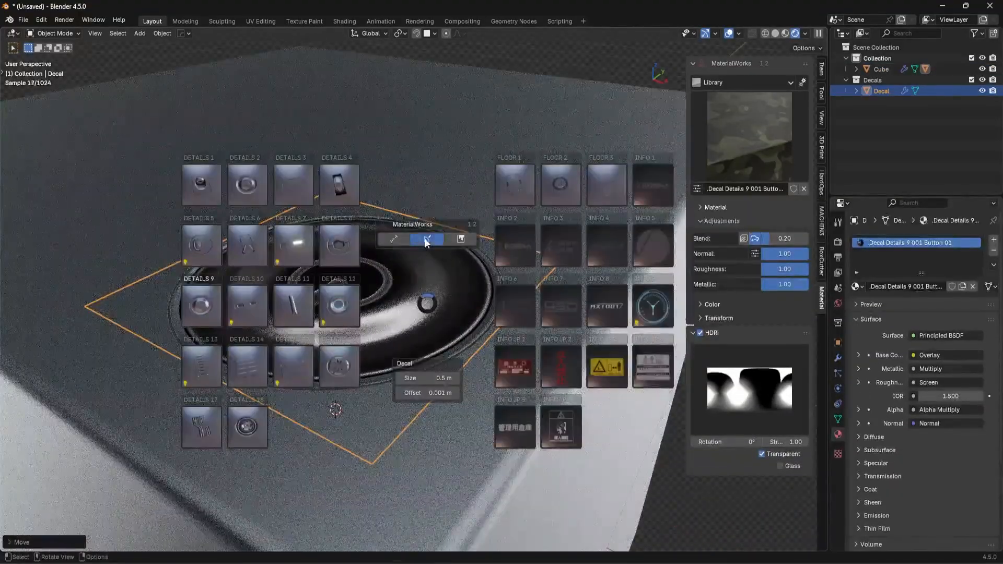
{"action": "left_click", "coordinate": [425, 238]}
Step: Adjust the power-button decal's materials, trying Basic Metal as material 2 before confirming Basic Metal for material 1 and None for material 2
{"action": "key", "text": "d"}
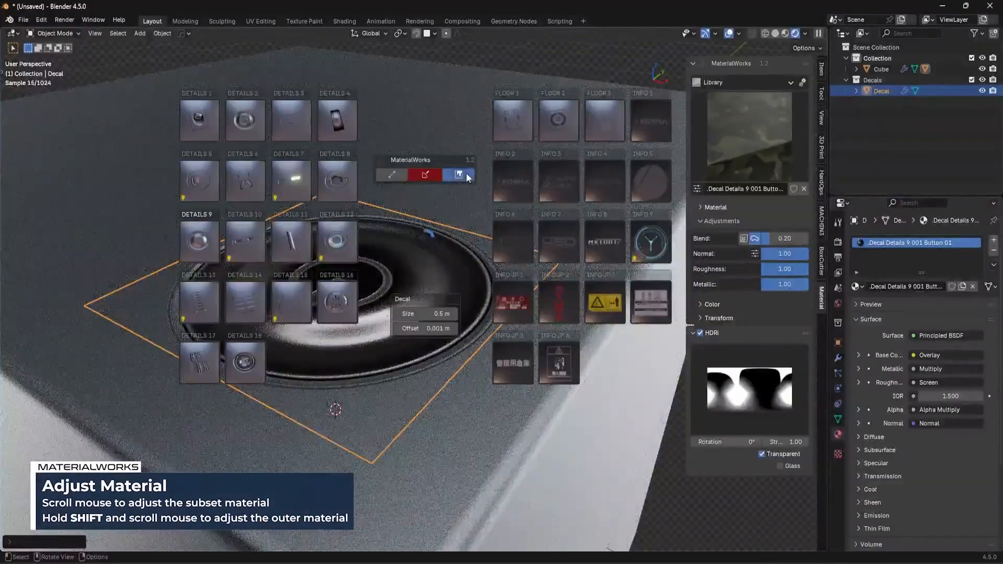
{"action": "left_click", "coordinate": [466, 173]}
{"action": "scroll", "coordinate": [466, 173], "scroll_direction": "down", "scroll_amount": 3}
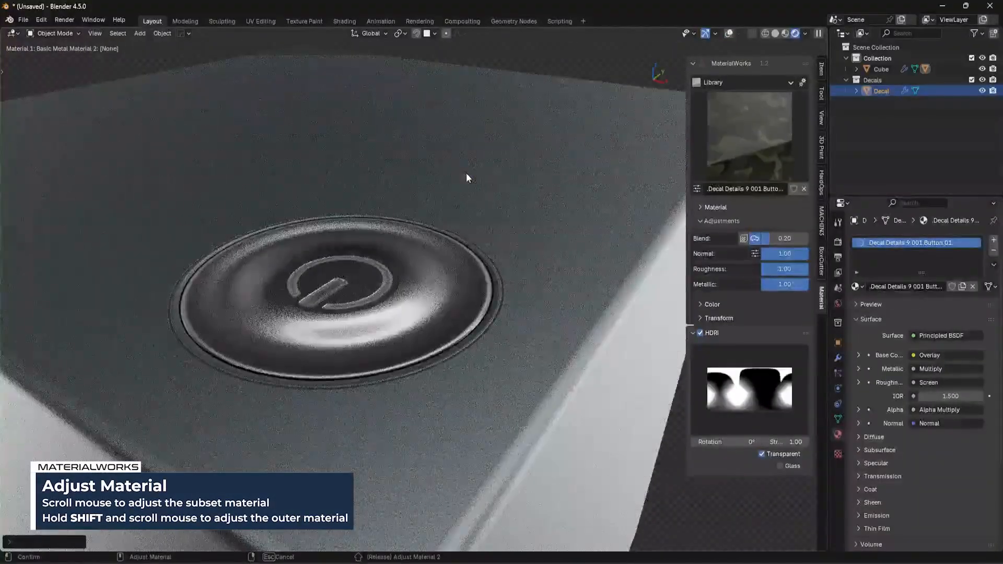
{"action": "scroll", "coordinate": [466, 173], "scroll_direction": "down", "scroll_amount": 3, "text": "shift"}
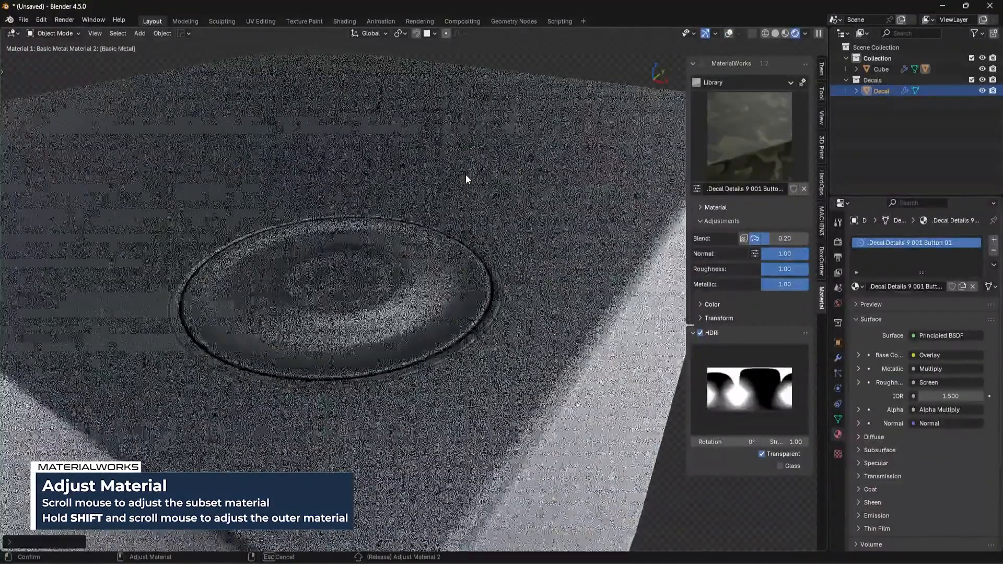
{"action": "scroll", "coordinate": [466, 175], "scroll_direction": "up", "scroll_amount": 1, "text": "shift"}
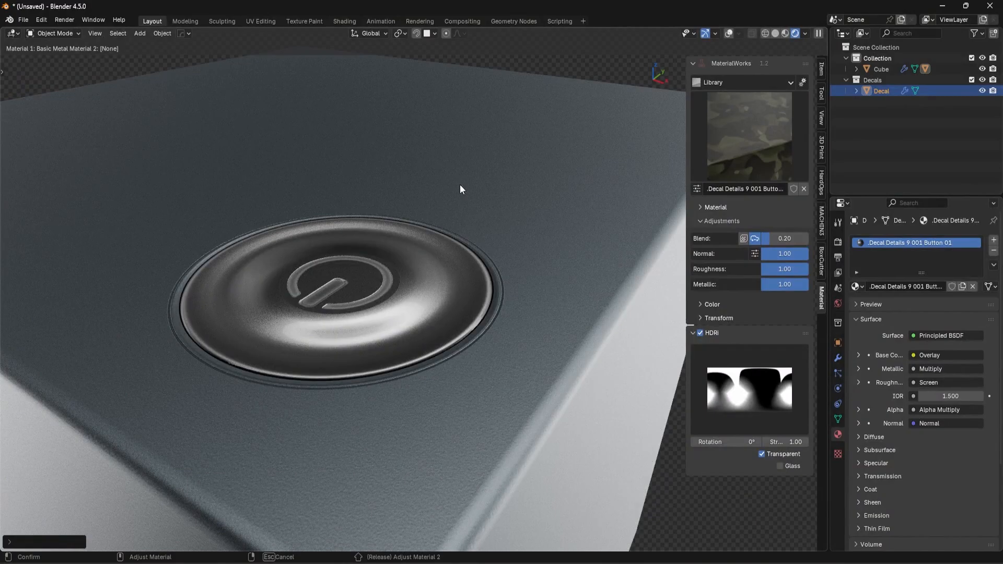
{"action": "left_click", "coordinate": [461, 186]}
Step: Run Adjust Material on the power-button decal again and cycle through the subset material options, including Material
{"action": "middle_click_drag", "start_coordinate": [362, 311], "coordinate": [385, 332]}
{"action": "scroll", "coordinate": [371, 307], "scroll_direction": "down", "scroll_amount": 2}
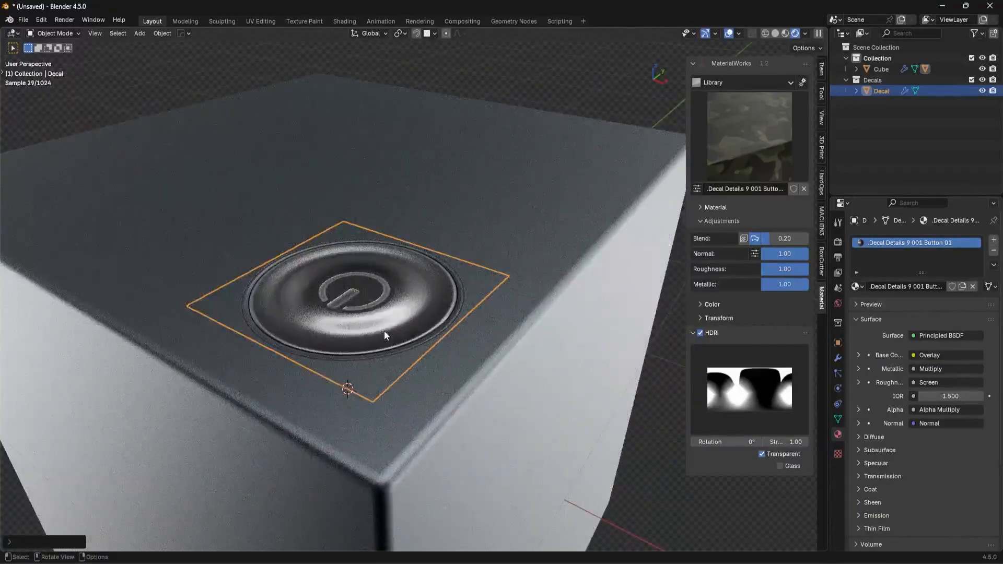
{"action": "key", "text": "alt+m"}
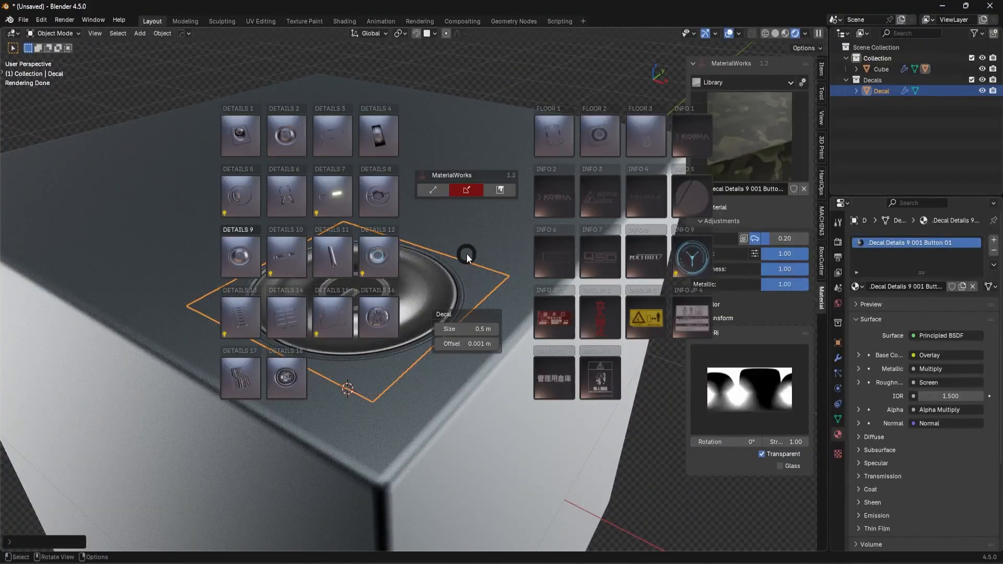
{"action": "left_click", "coordinate": [500, 191]}
{"action": "scroll", "coordinate": [501, 191], "scroll_direction": "down", "scroll_amount": 1}
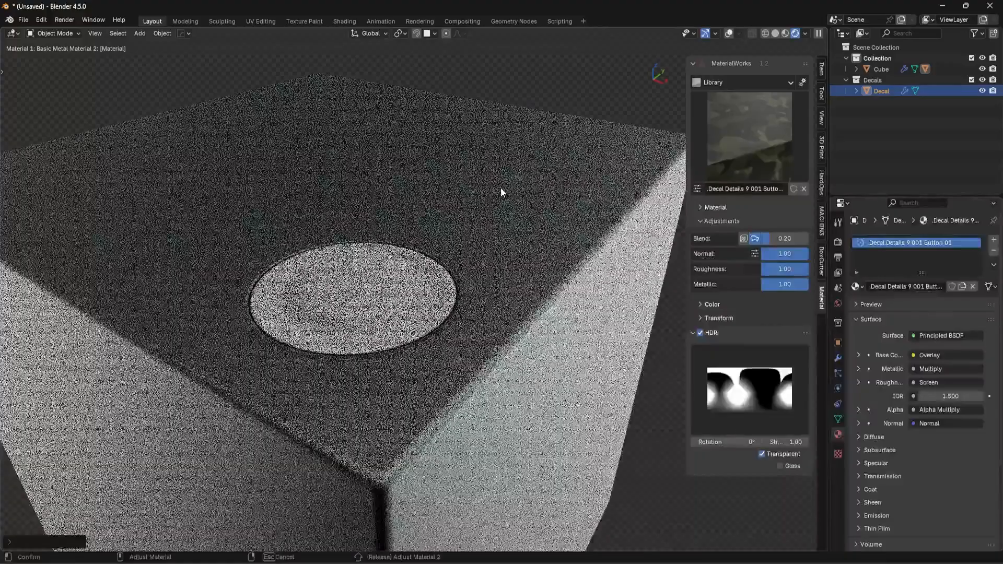
{"action": "scroll", "coordinate": [500, 191], "scroll_direction": "down", "scroll_amount": 1}
{"action": "scroll", "coordinate": [501, 191], "scroll_direction": "down", "scroll_amount": 1}
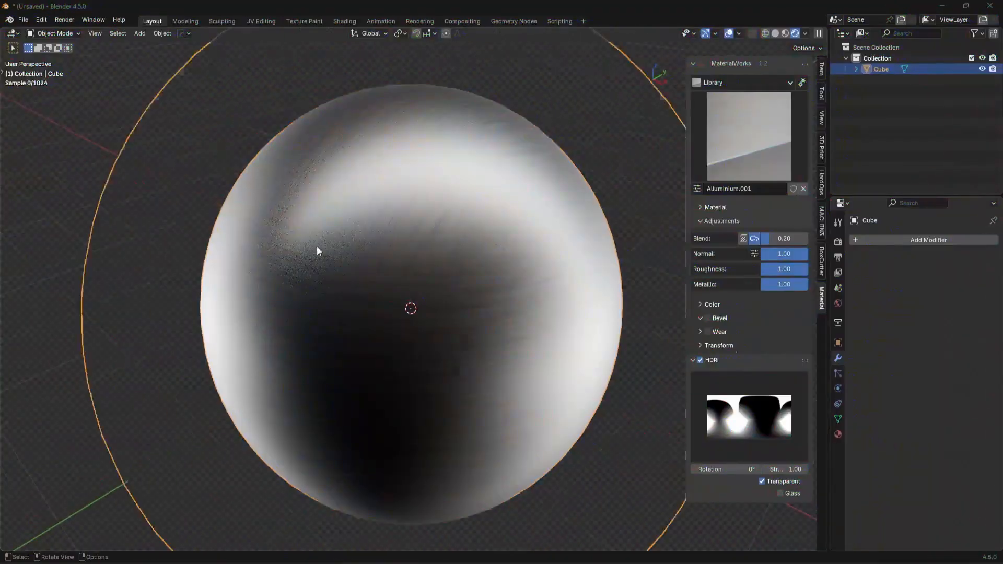
Step: Add decal 001_NO ENTRY from the Info JP 2 set and place it on the sphere's upper surface
{"action": "key", "text": "d"}
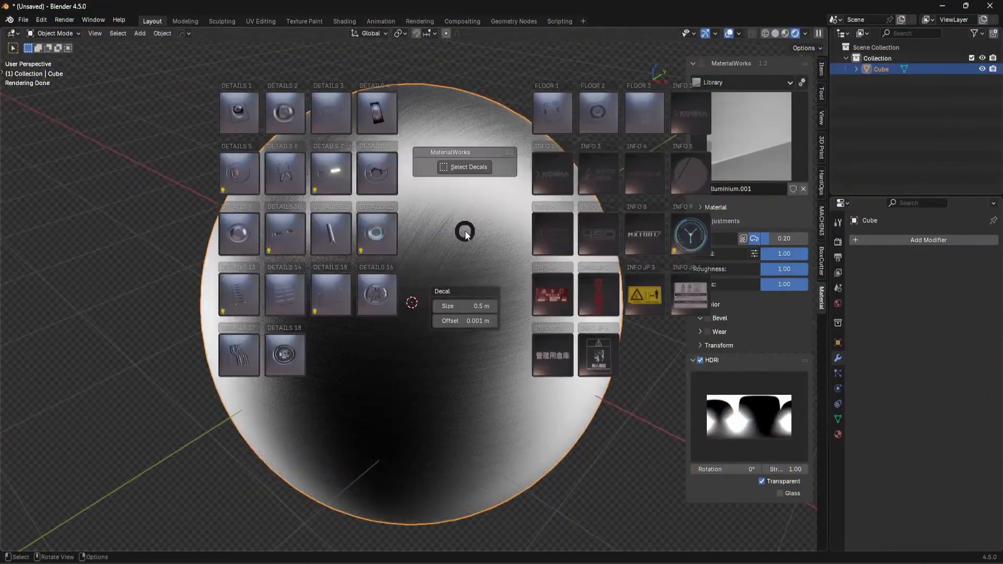
{"action": "left_click", "coordinate": [699, 238]}
{"action": "left_click", "coordinate": [601, 295]}
{"action": "left_click", "coordinate": [567, 293]}
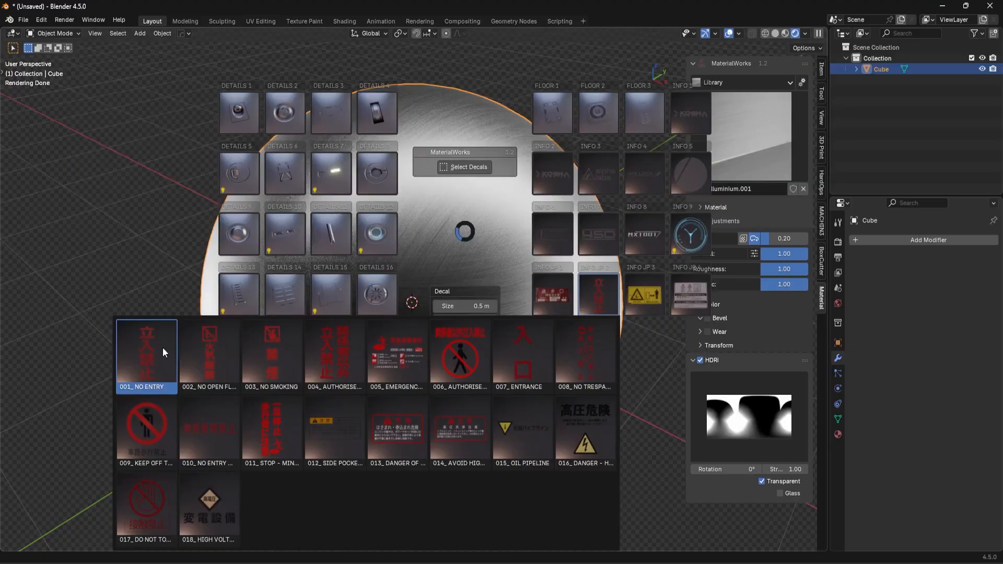
{"action": "left_click", "coordinate": [162, 347]}
{"action": "key", "text": "g"}
{"action": "left_click", "coordinate": [703, 162]}
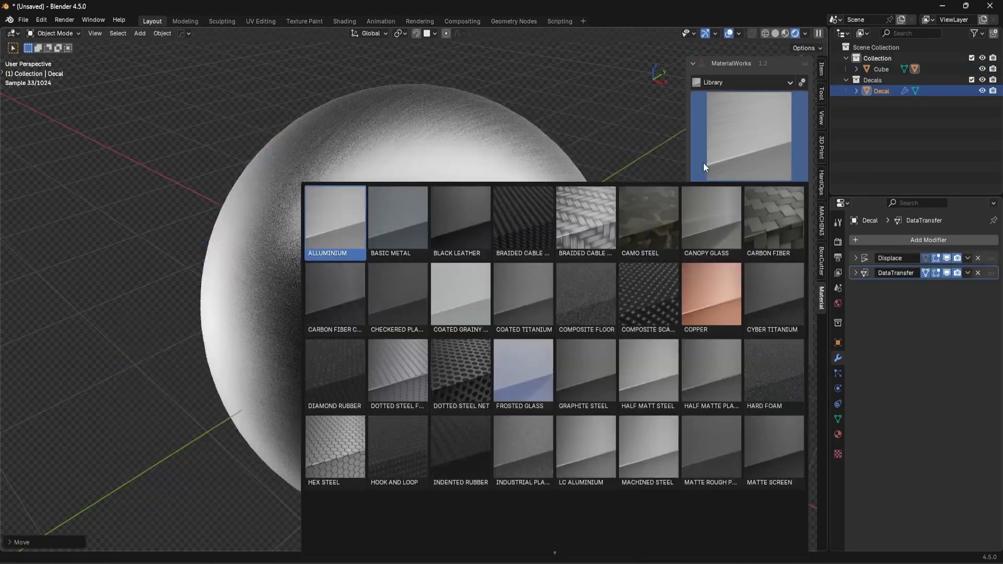
Step: Add a white Japanese text decal from the Info JP 6 set to the sphere and rotate it beside the red one
{"action": "key", "text": "d"}
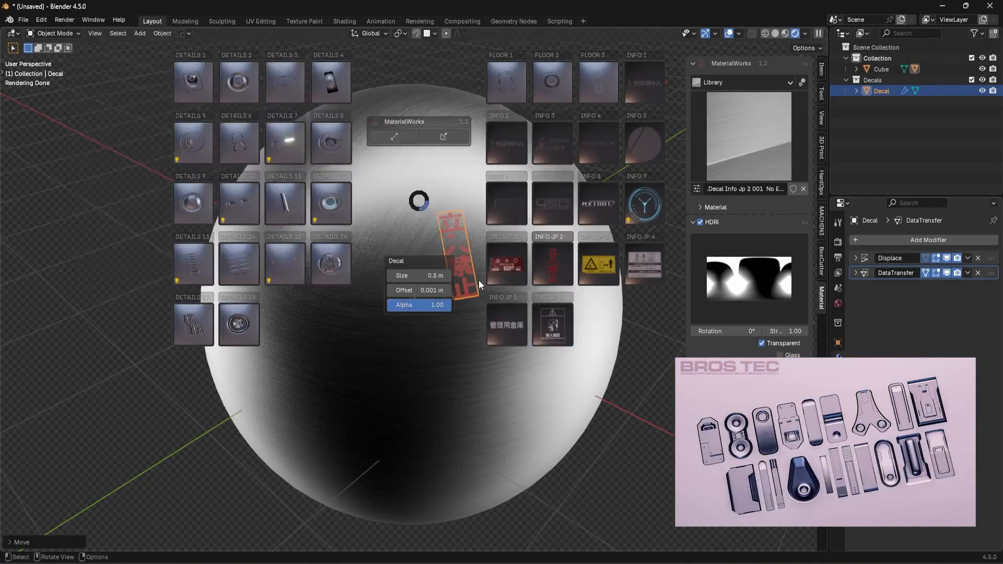
{"action": "mouse_move", "coordinate": [545, 318]}
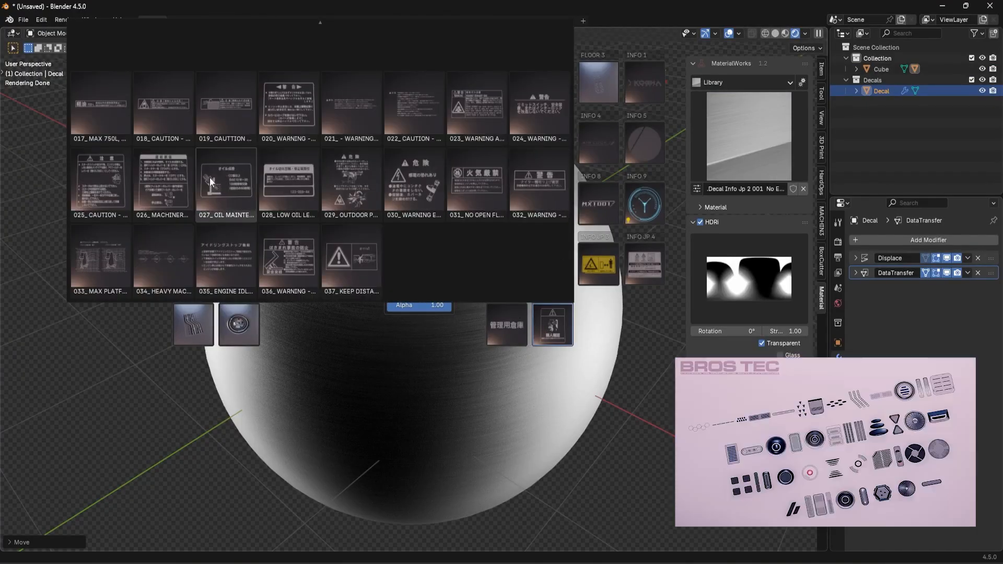
{"action": "left_click", "coordinate": [286, 240]}
{"action": "left_click", "coordinate": [298, 243]}
{"action": "middle_click_drag", "start_coordinate": [297, 243], "coordinate": [538, 240]}
{"action": "key", "text": "r"}
{"action": "left_click", "coordinate": [536, 240]}
Step: Try to shrinkwrap the Info JP 6 text decal onto the sphere's surface
{"action": "key", "text": "d"}
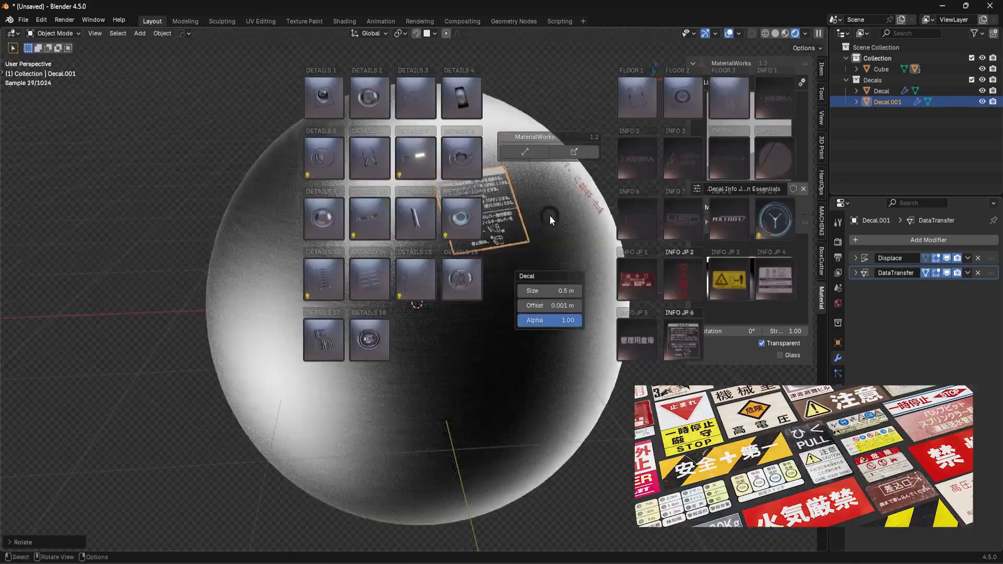
{"action": "left_click", "coordinate": [577, 154]}
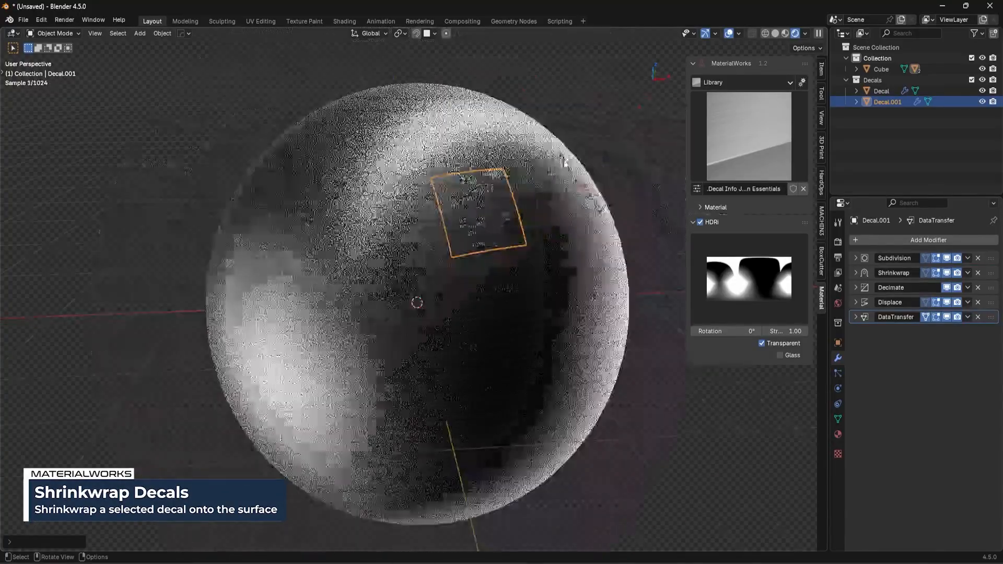
{"action": "middle_click_drag", "start_coordinate": [565, 163], "coordinate": [443, 197]}
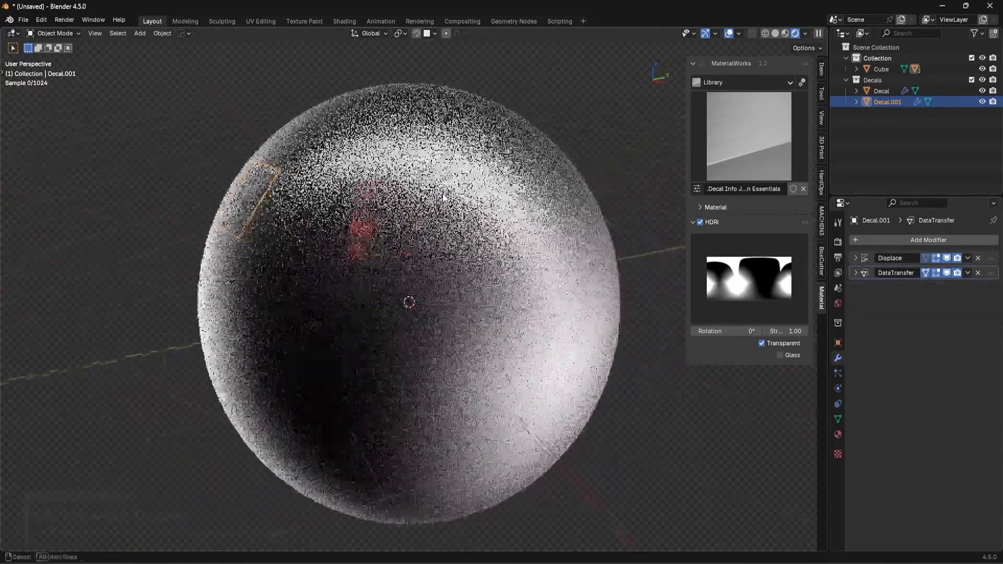
Step: Set the decal size to 1.5 m and place decal 001 from the Details 11 set on the sphere
{"action": "key", "text": "d"}
{"action": "left_click", "coordinate": [556, 272]}
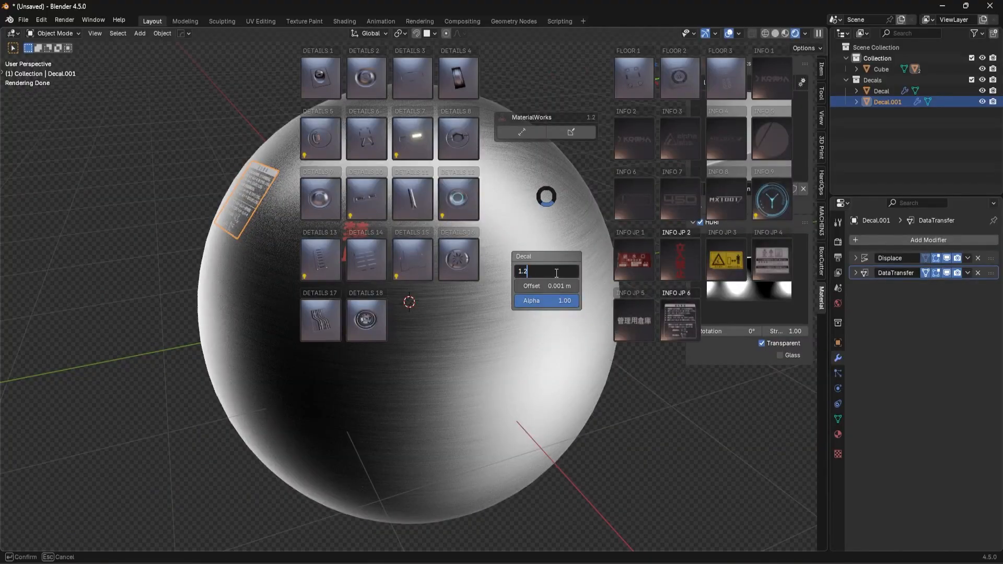
{"action": "key", "text": "Return"}
{"action": "key", "text": "d"}
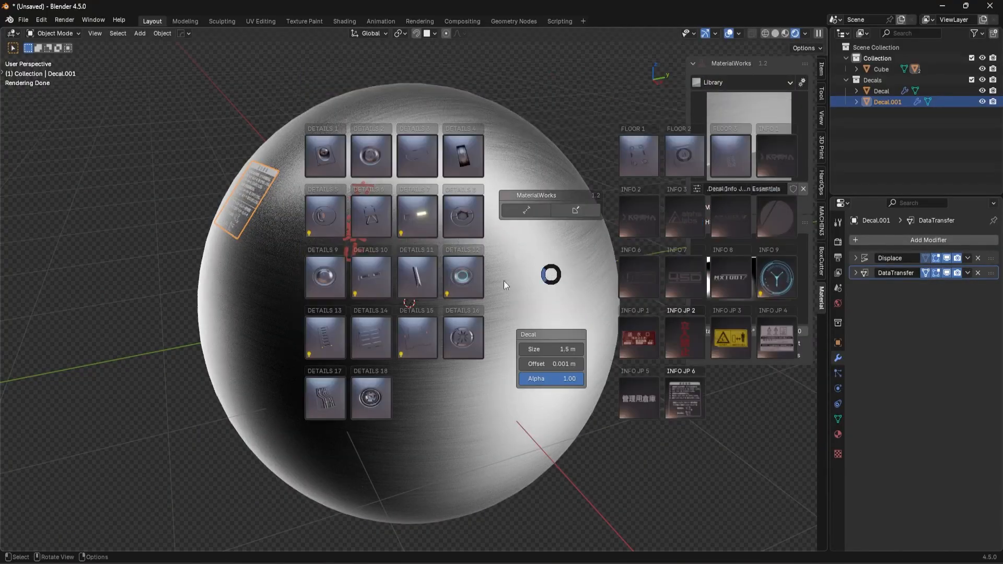
{"action": "left_click", "coordinate": [418, 277]}
{"action": "left_click", "coordinate": [441, 340]}
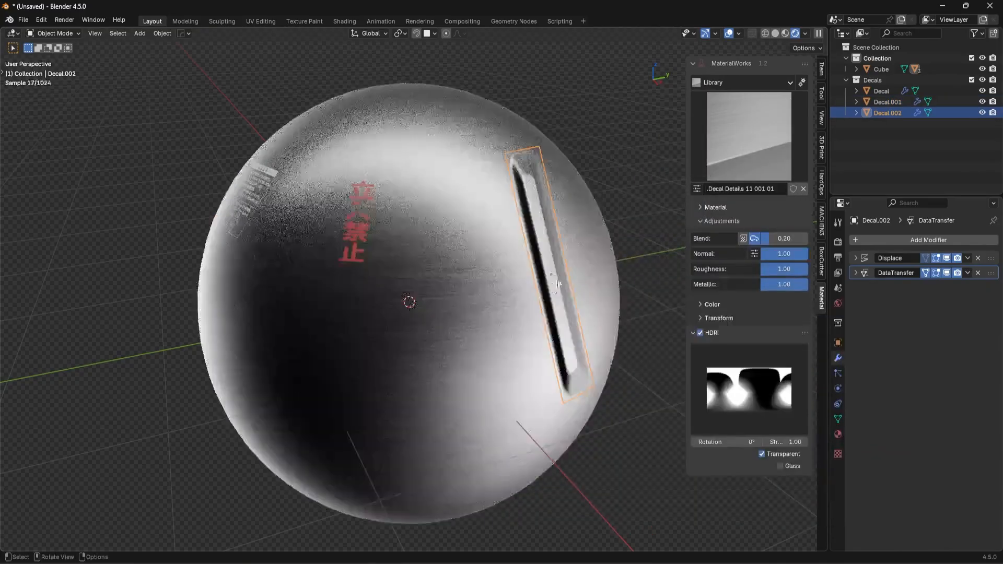
Step: Set the decal size to 0.5 m and place a second Details 11 decal on the sphere beside the large one
{"action": "key", "text": "d"}
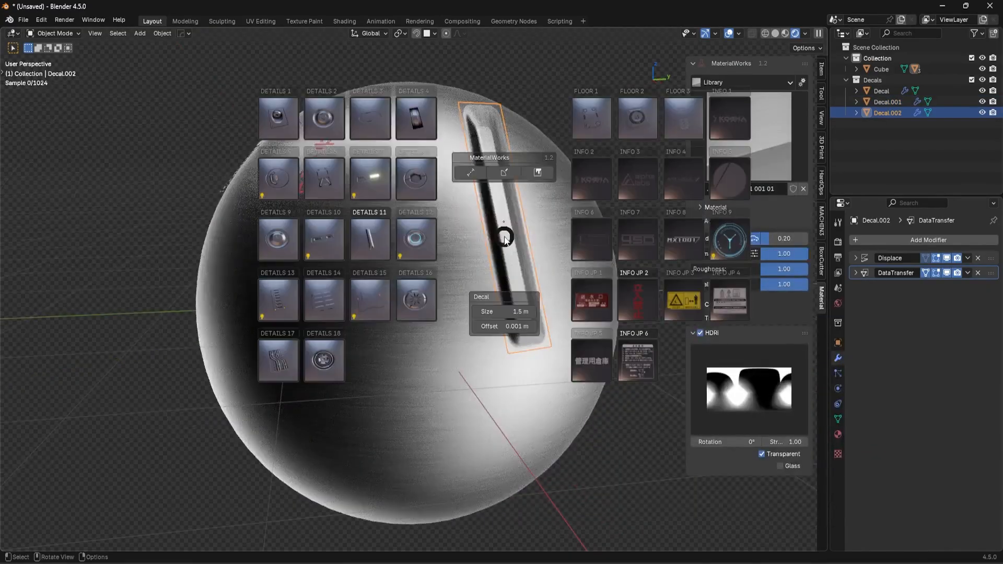
{"action": "left_click", "coordinate": [509, 312]}
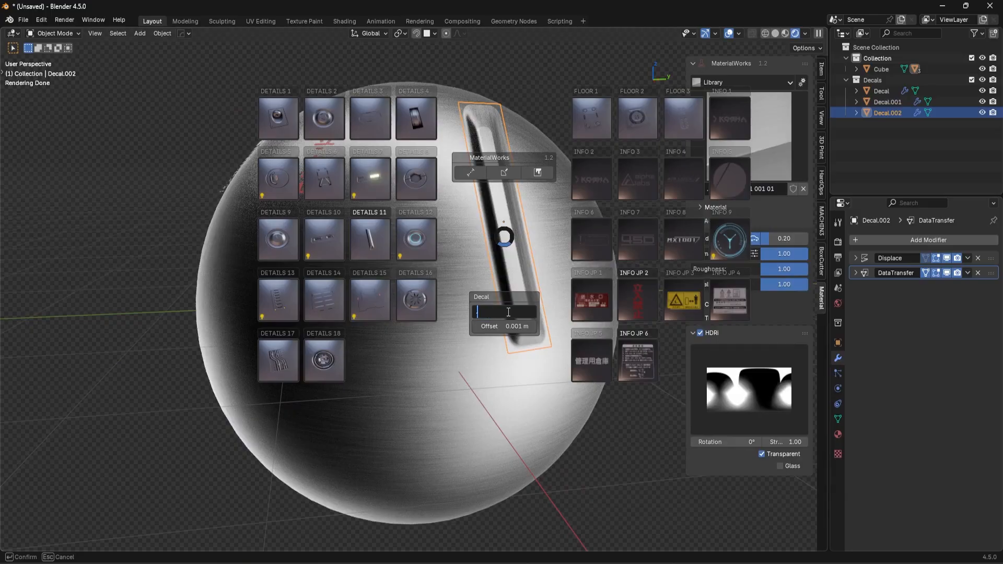
{"action": "key", "text": "Return"}
{"action": "key", "text": "d"}
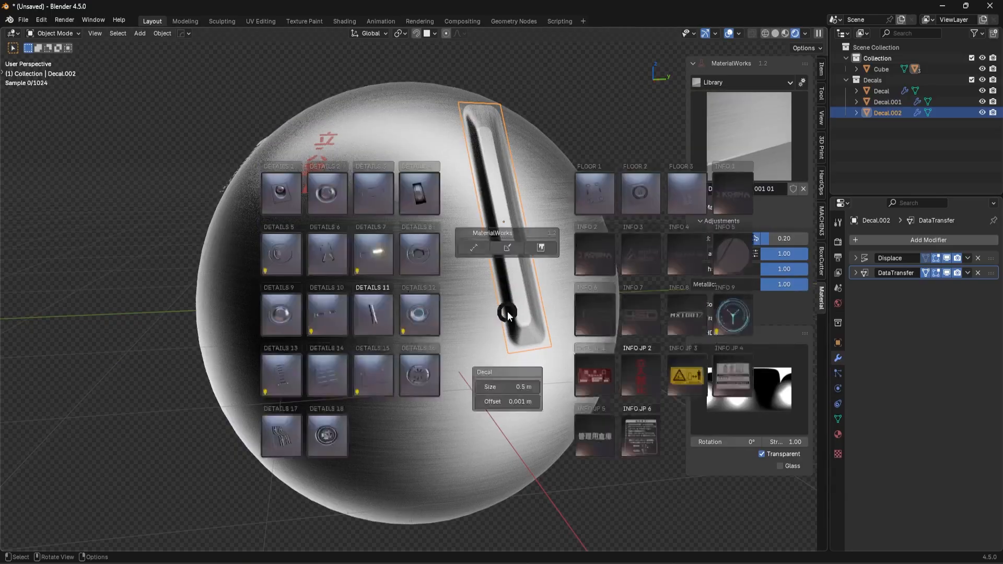
{"action": "left_click", "coordinate": [383, 313]}
{"action": "left_click", "coordinate": [385, 107]}
{"action": "middle_click_drag", "start_coordinate": [527, 276], "coordinate": [559, 277]}
{"action": "key", "text": "g"}
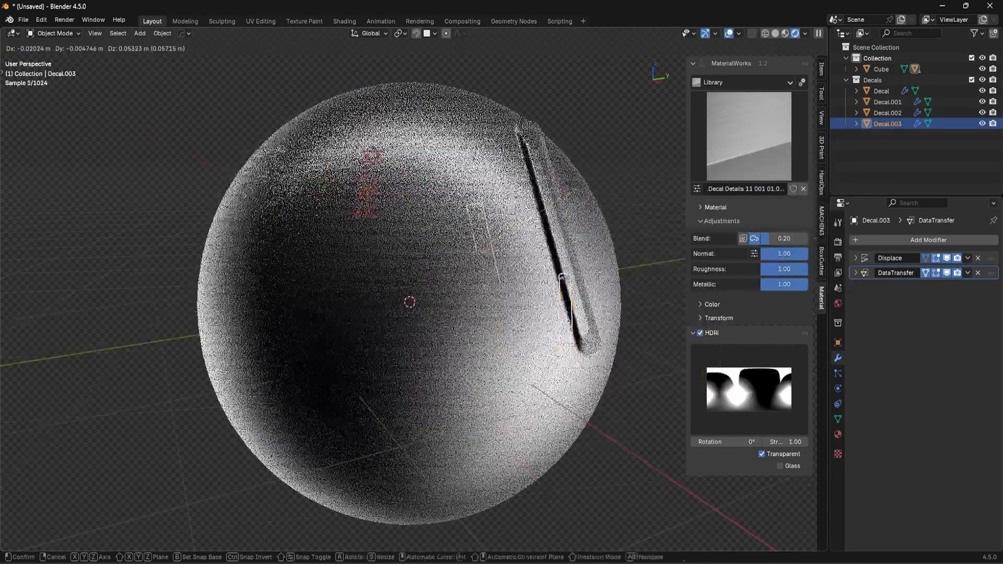
{"action": "left_click", "coordinate": [551, 236]}
Step: Shrinkwrap the small Details 11 decal onto the sphere's surface
{"action": "key", "text": "f"}
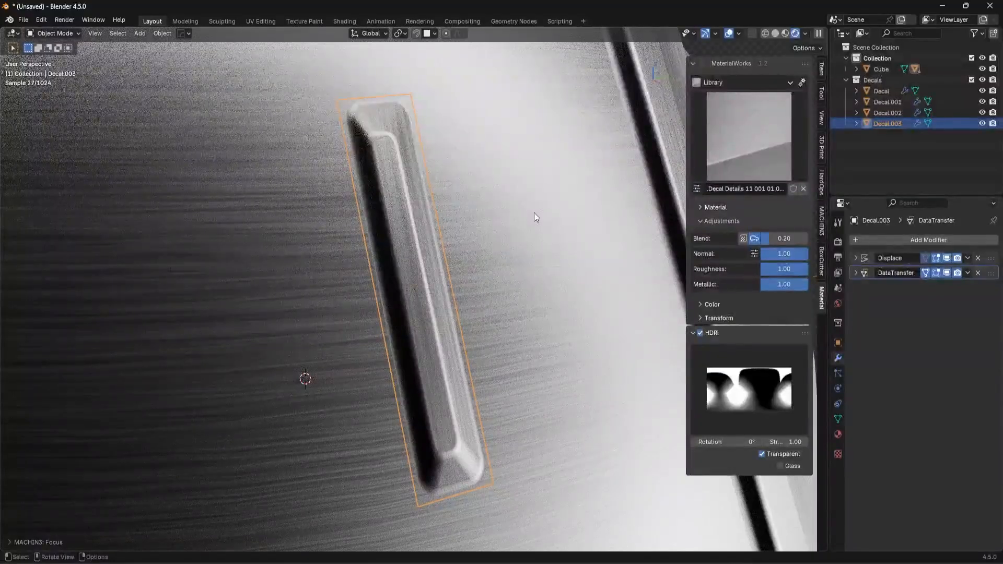
{"action": "key", "text": "d"}
{"action": "left_click", "coordinate": [545, 150]}
{"action": "scroll", "coordinate": [545, 151], "scroll_direction": "down", "scroll_amount": 3}
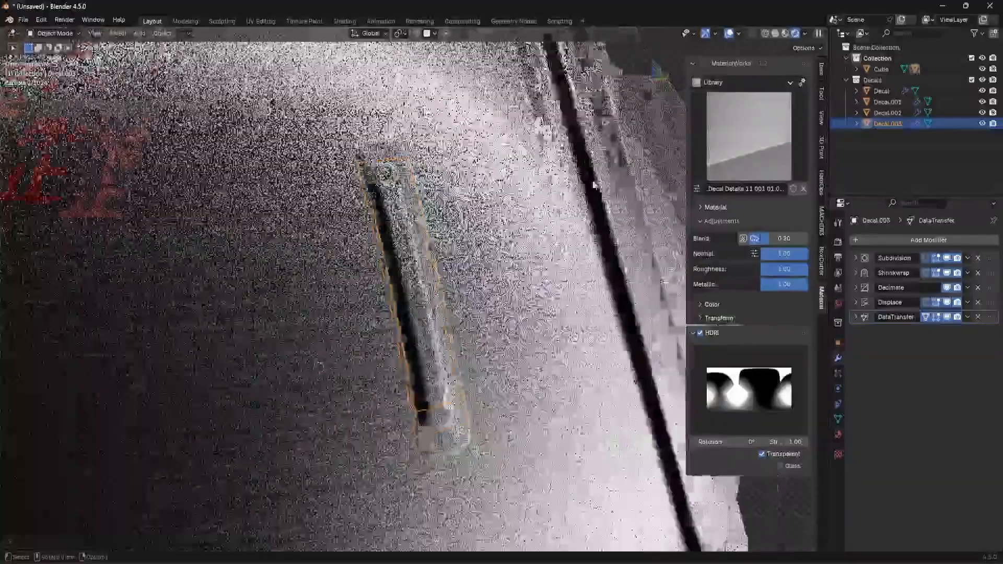
Step: Shrinkwrap the large Details 11 decal so it follows the sphere's curvature
{"action": "left_click", "coordinate": [578, 186]}
{"action": "key", "text": "d"}
{"action": "left_click", "coordinate": [578, 121]}
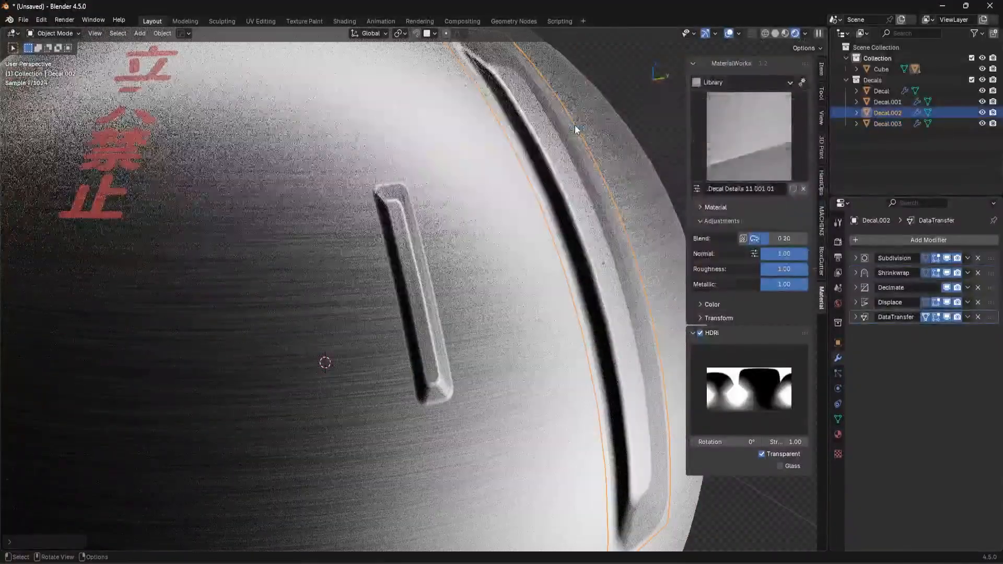
{"action": "scroll", "coordinate": [575, 128], "scroll_direction": "down", "scroll_amount": 3}
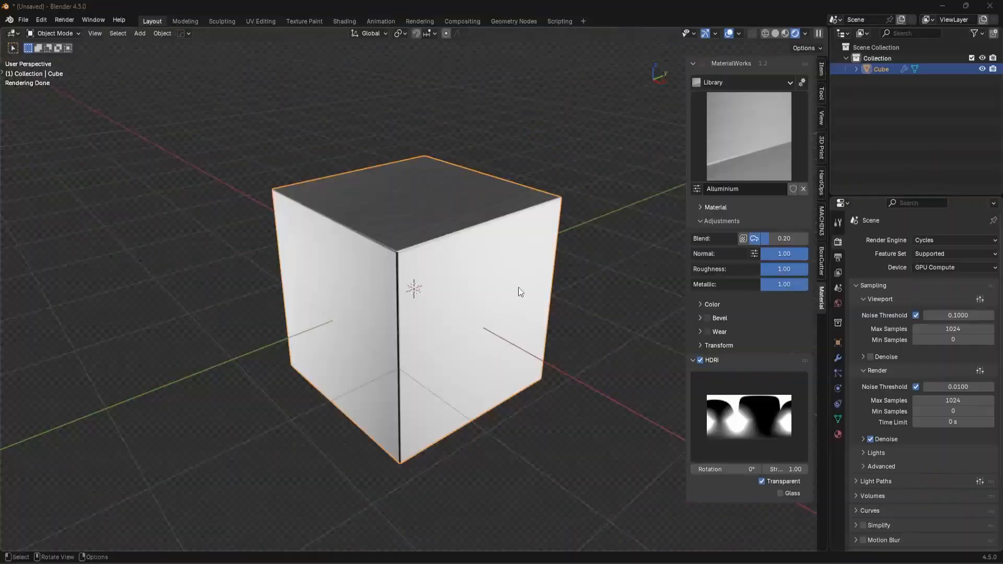
Step: Assign the Machined Steel library material to the cube and enter Edit Mode
{"action": "scroll", "coordinate": [520, 292], "scroll_direction": "up", "scroll_amount": 4}
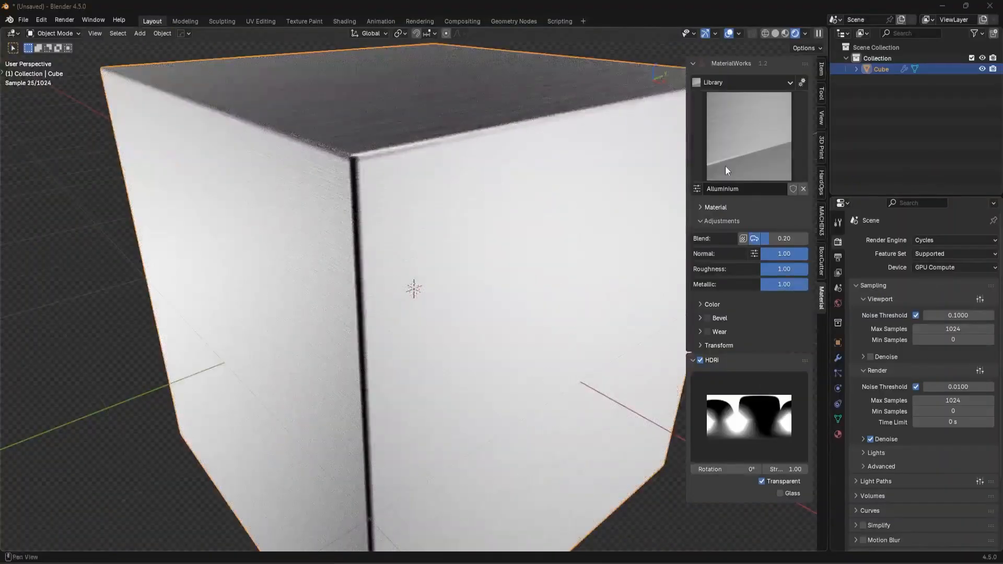
{"action": "left_click", "coordinate": [725, 166]}
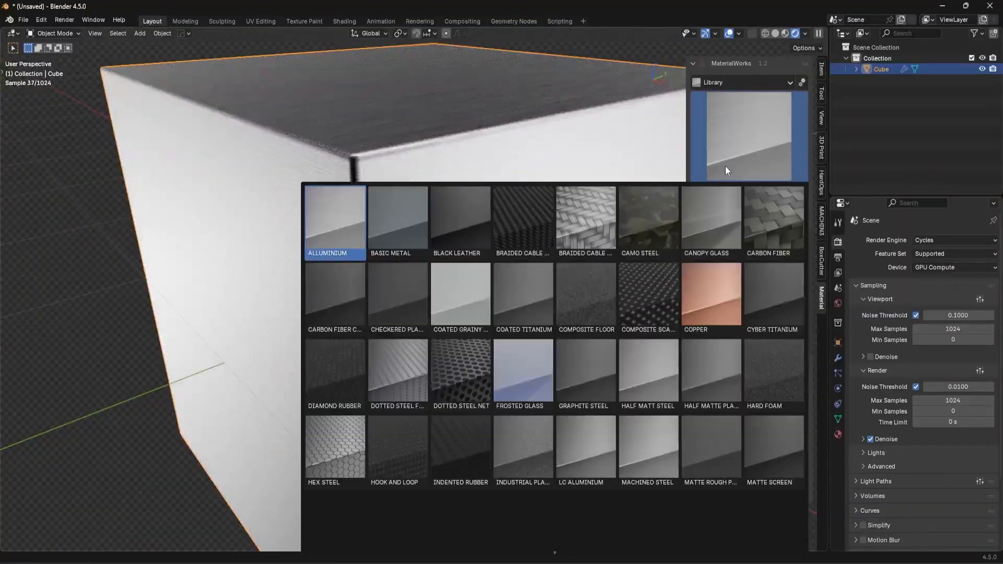
{"action": "left_click", "coordinate": [653, 455]}
{"action": "scroll", "coordinate": [511, 267], "scroll_direction": "down", "scroll_amount": 6}
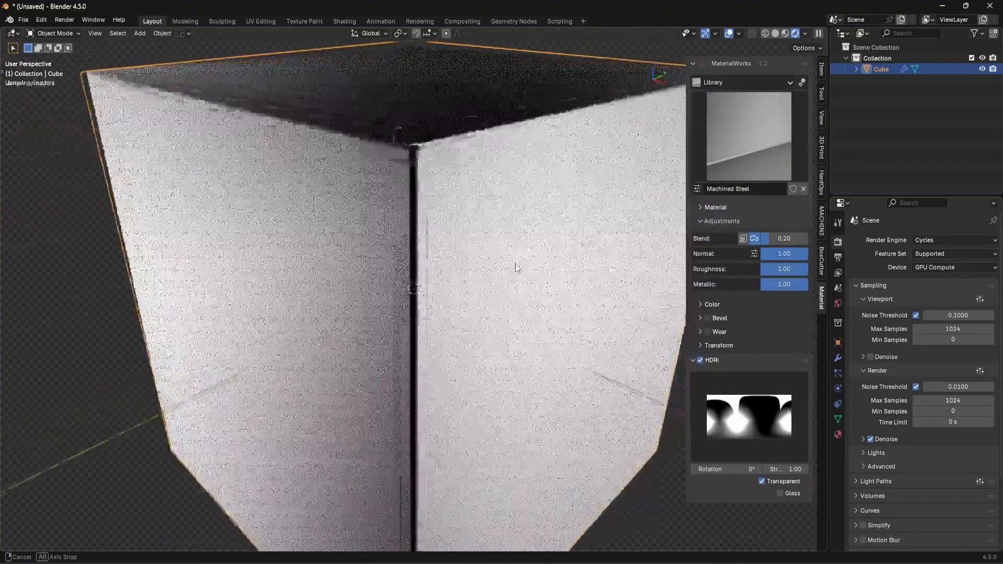
{"action": "key", "text": "Tab"}
{"action": "key", "text": "ctrl+r"}
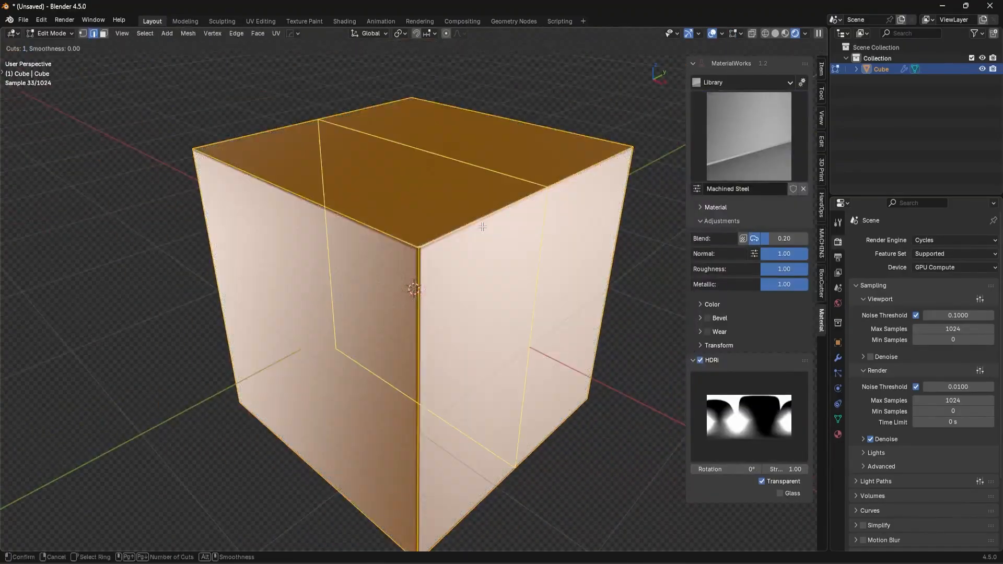
{"action": "left_click", "coordinate": [501, 276]}
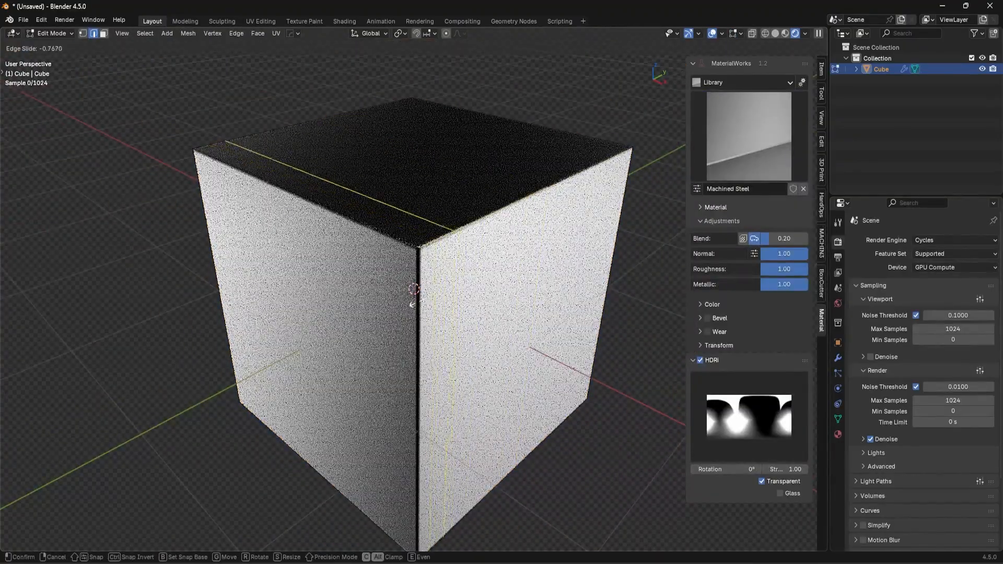
{"action": "left_click", "coordinate": [414, 300]}
{"action": "key", "text": "a"}
Step: Add a horizontal loop cut around the cube near its top and bevel it into a single-segment band
{"action": "key", "text": "ctrl+r"}
{"action": "left_click", "coordinate": [428, 316]}
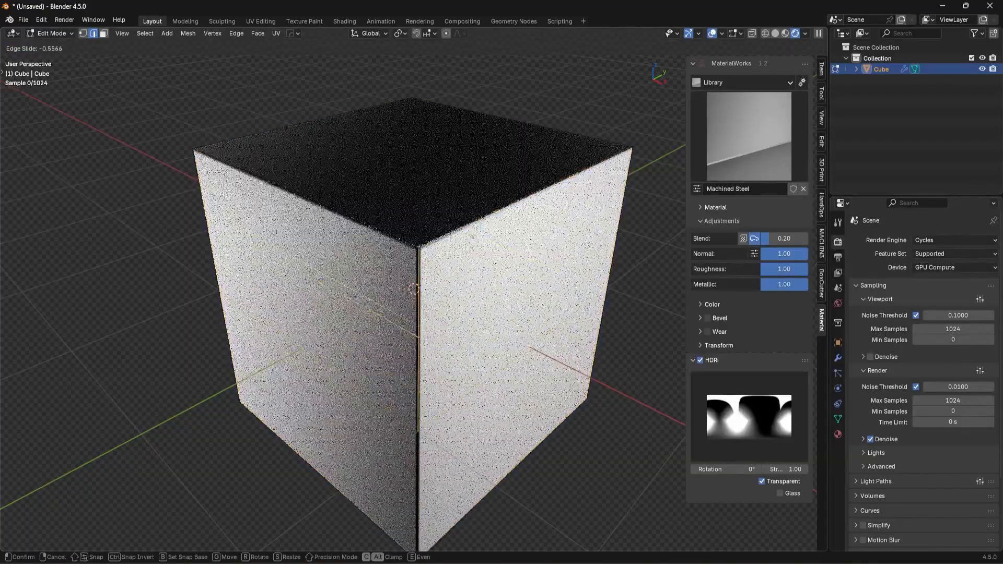
{"action": "left_click", "coordinate": [432, 272]}
{"action": "key", "text": "ctrl+b"}
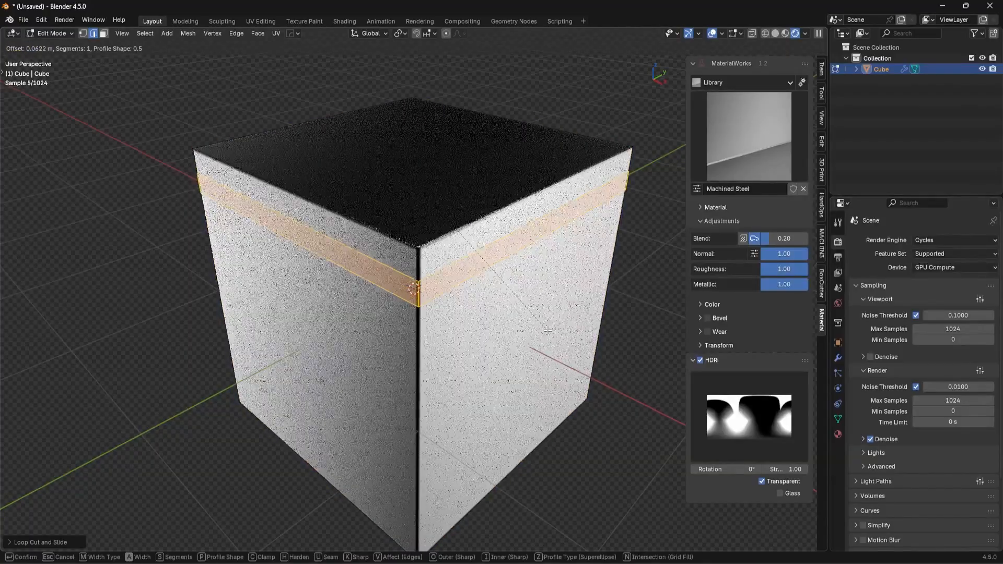
{"action": "left_click", "coordinate": [420, 290]}
{"action": "scroll", "coordinate": [426, 291], "scroll_direction": "up", "scroll_amount": 3}
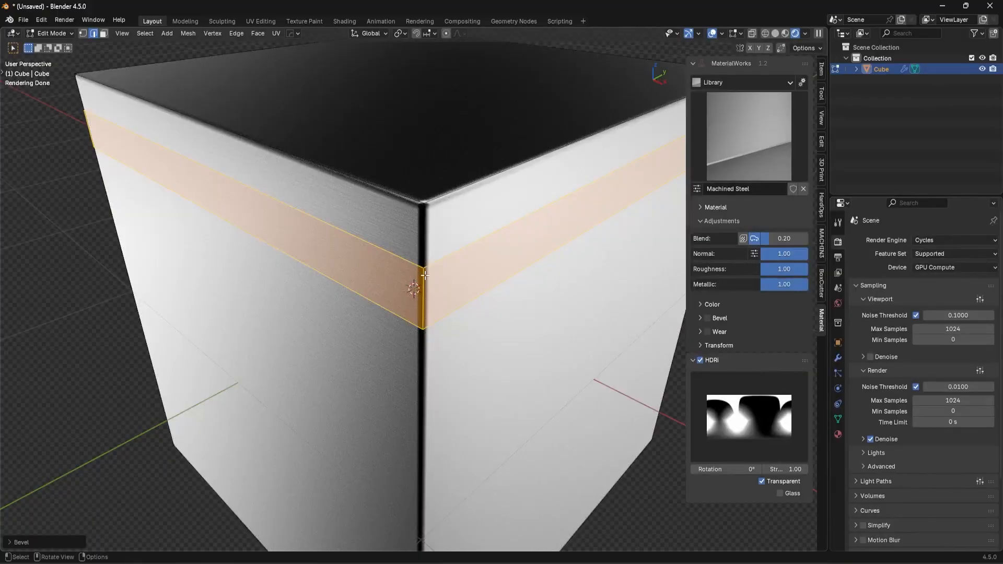
Step: Switch to face selection, keeping the band of faces around the cube selected
{"action": "key", "text": "Tab"}
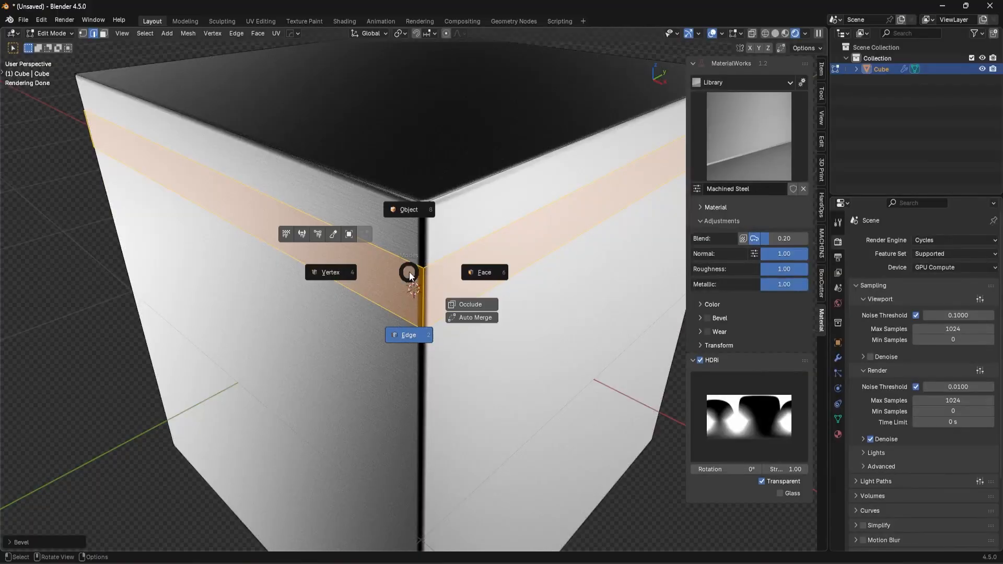
{"action": "left_click", "coordinate": [480, 271]}
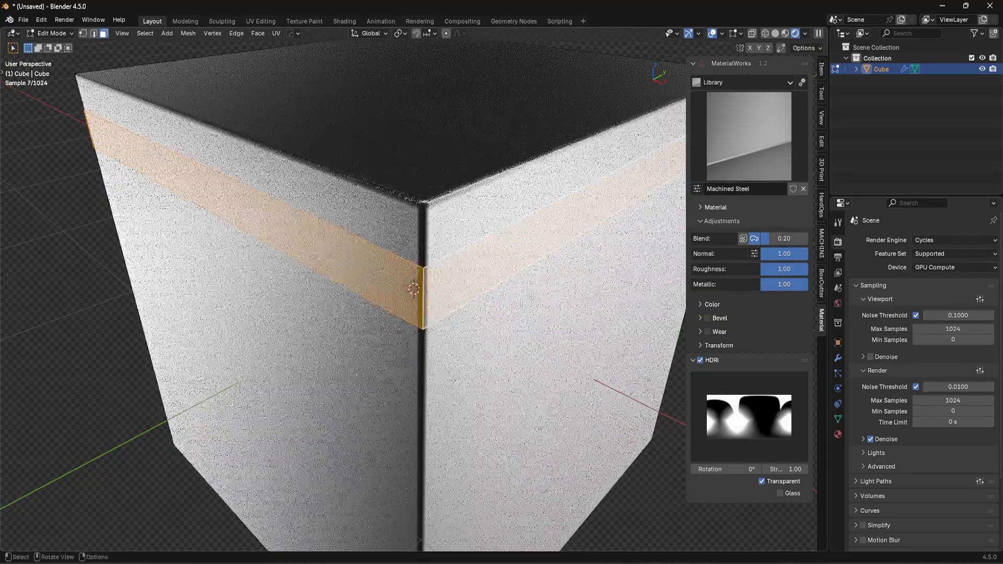
{"action": "middle_click_drag", "start_coordinate": [531, 298], "coordinate": [486, 297]}
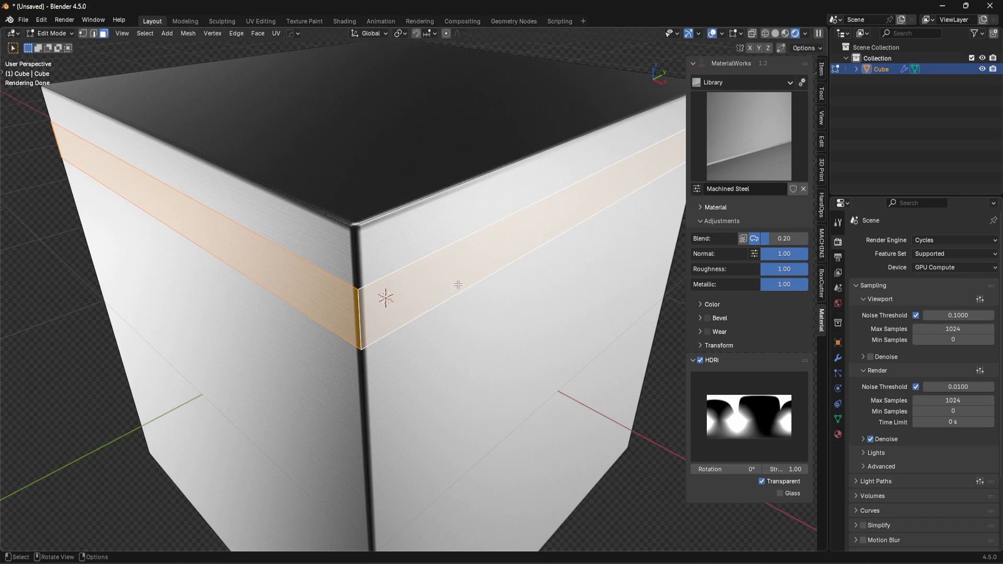
Step: Open the trim sheet library for the selected face band and look over the available trim categories
{"action": "key", "text": "d"}
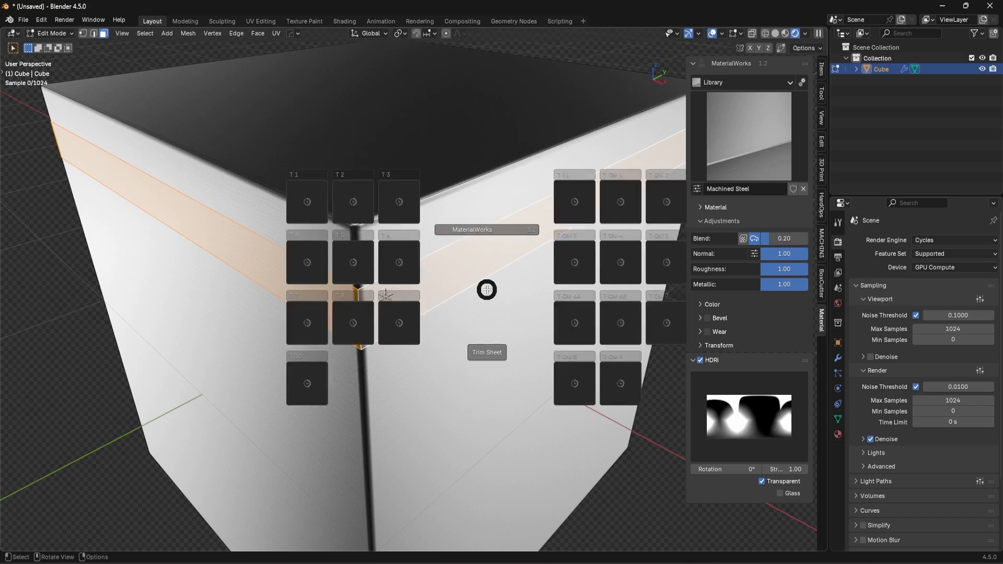
{"action": "key", "text": "Escape"}
{"action": "key", "text": "d"}
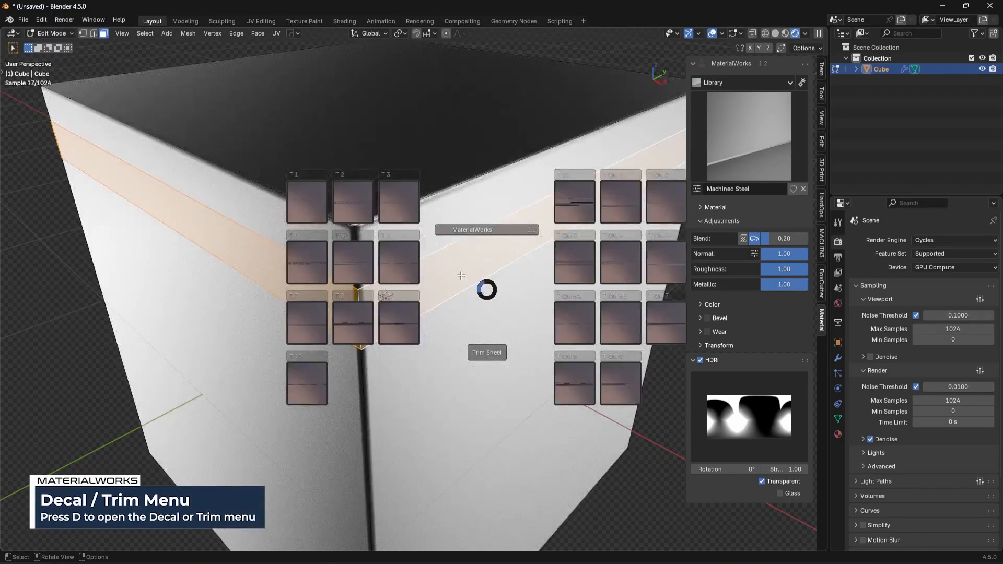
{"action": "key", "text": "Escape"}
{"action": "key", "text": "d"}
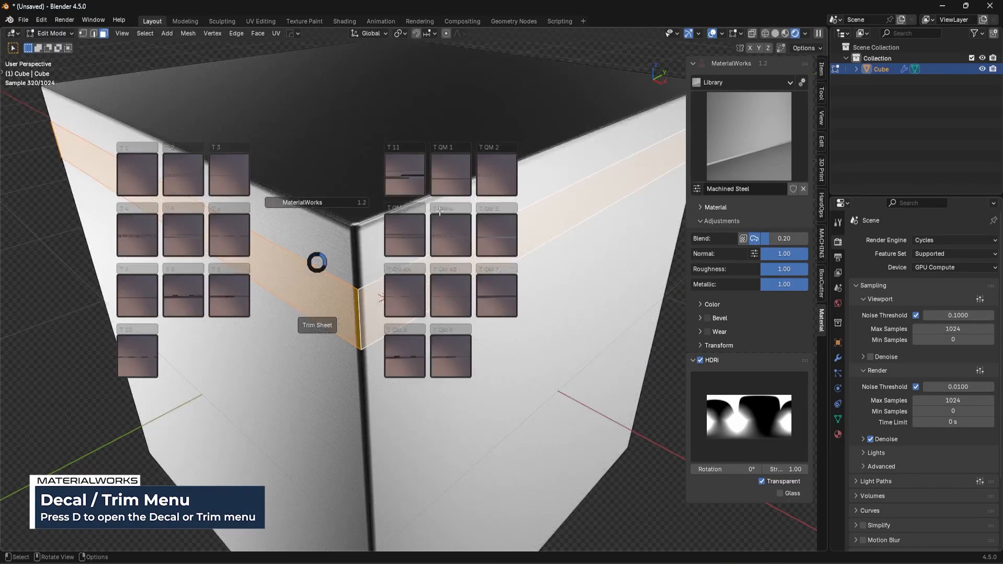
{"action": "key", "text": "Escape"}
{"action": "key", "text": "d"}
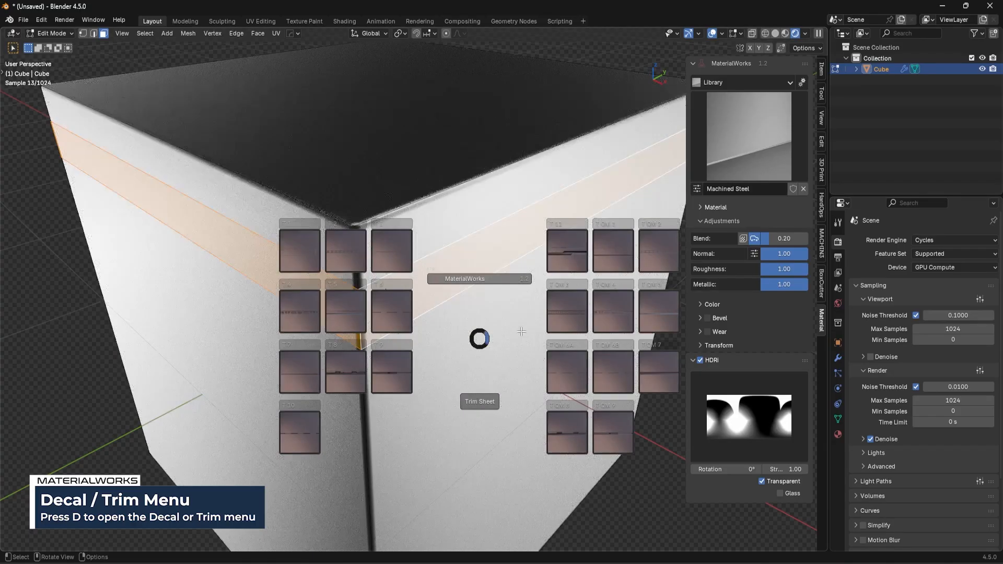
{"action": "left_click", "coordinate": [559, 283]}
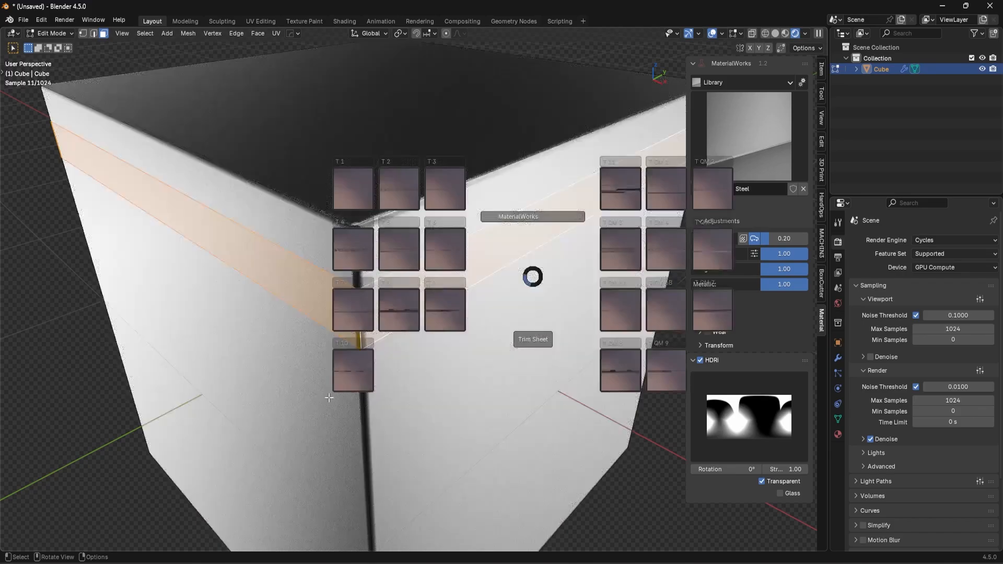
Step: Apply trim sheet T 10 to the selected band of faces and cycle to trim 018
{"action": "left_click", "coordinate": [355, 371]}
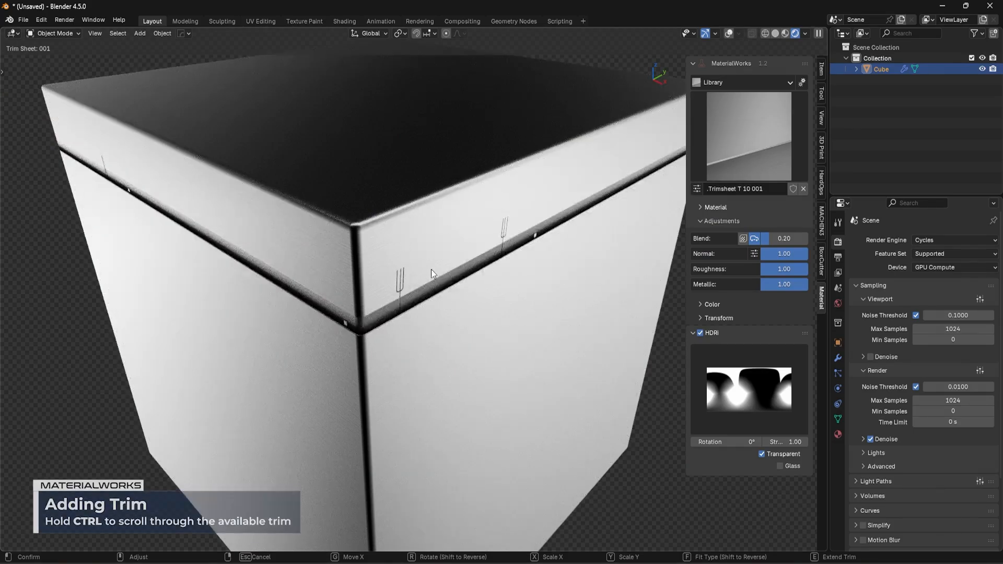
{"action": "scroll", "coordinate": [431, 268], "scroll_direction": "up", "scroll_amount": 4, "text": "ctrl"}
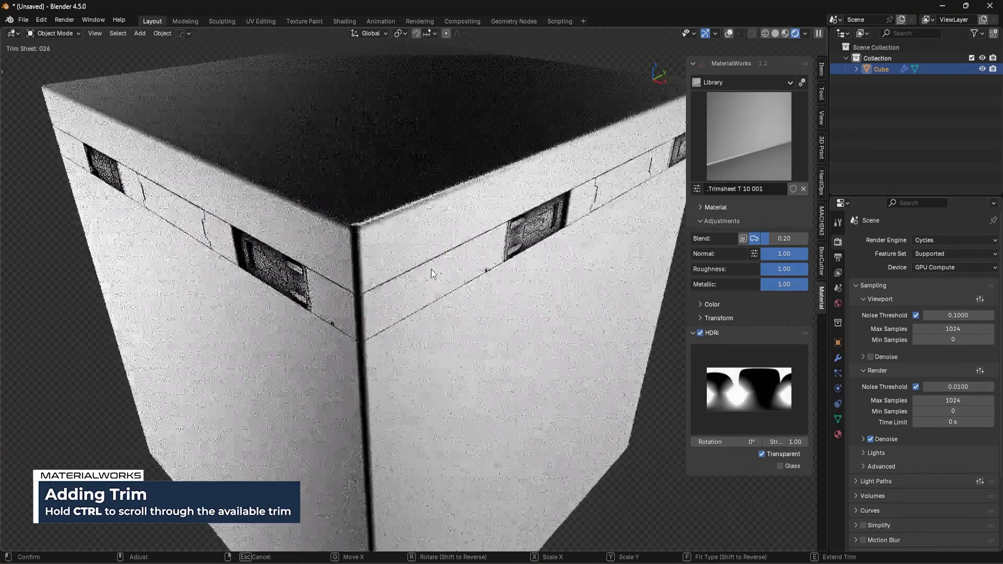
{"action": "scroll", "coordinate": [431, 268], "scroll_direction": "up", "scroll_amount": 4, "text": "ctrl"}
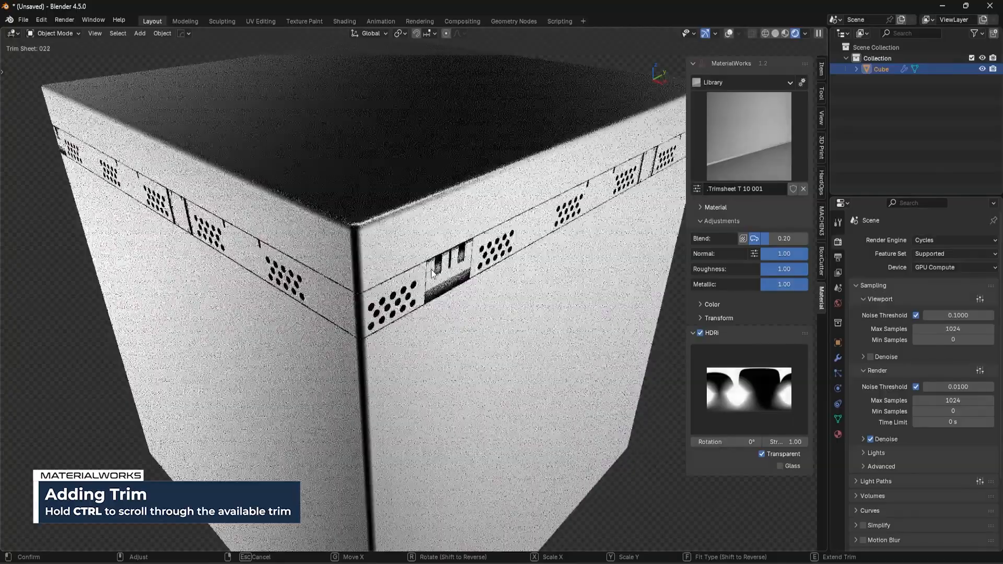
{"action": "scroll", "coordinate": [431, 268], "scroll_direction": "up", "scroll_amount": 3, "text": "ctrl"}
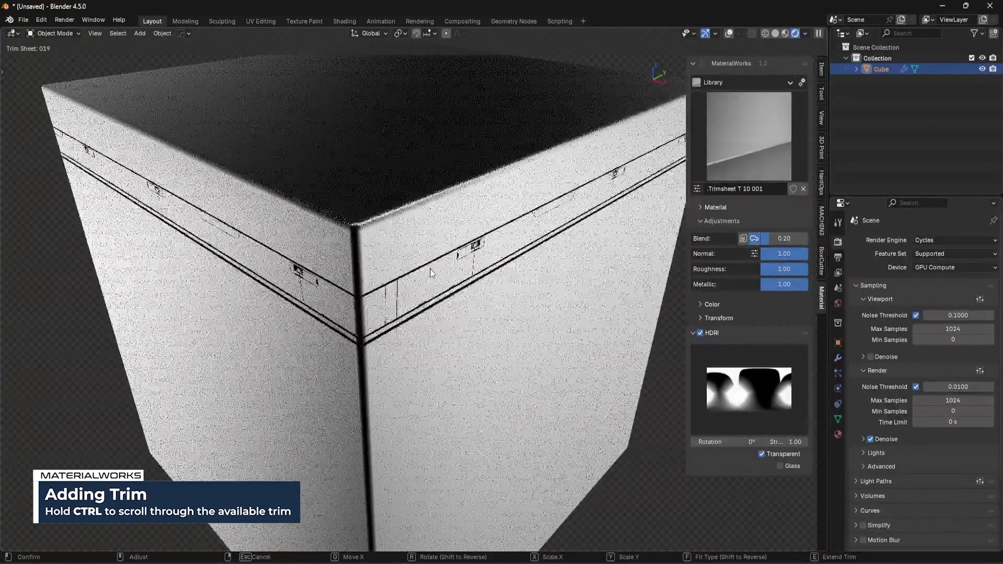
{"action": "scroll", "coordinate": [430, 272], "scroll_direction": "up", "scroll_amount": 1, "text": "ctrl"}
{"action": "scroll", "coordinate": [430, 271], "scroll_direction": "down", "scroll_amount": 1, "text": "ctrl"}
{"action": "scroll", "coordinate": [430, 271], "scroll_direction": "up", "scroll_amount": 1, "text": "ctrl"}
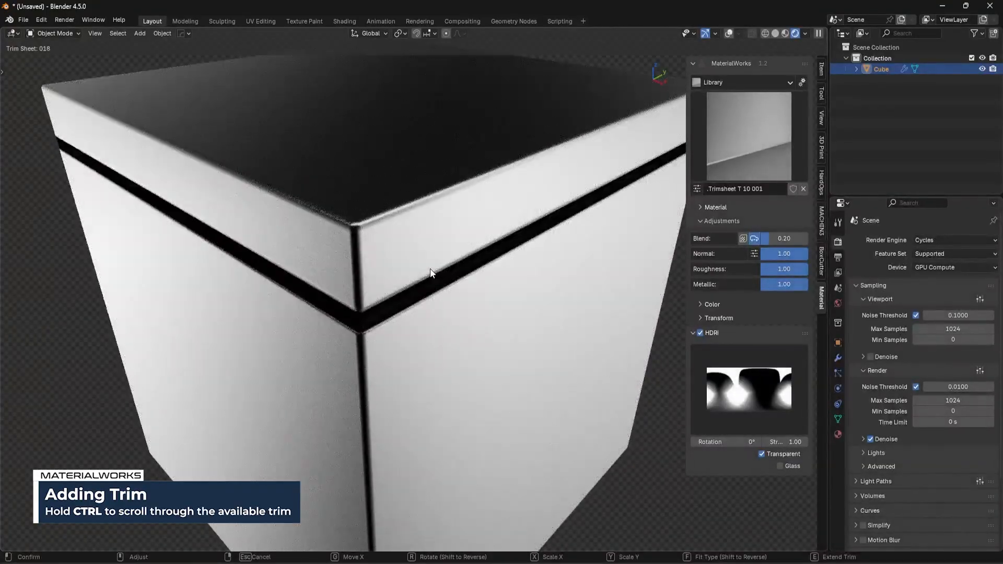
{"action": "left_click", "coordinate": [436, 271]}
Step: Return to Object Mode and inspect the trim band around the cube in Rendered shading
{"action": "middle_click_drag", "start_coordinate": [470, 268], "coordinate": [494, 255]}
{"action": "key", "text": "Tab"}
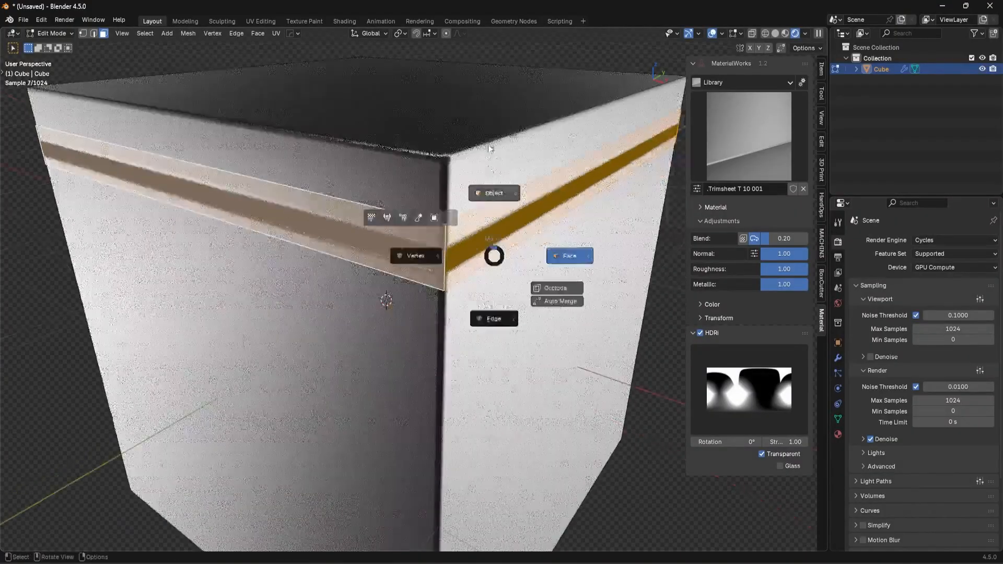
{"action": "left_click", "coordinate": [494, 192]}
{"action": "middle_click_drag", "start_coordinate": [494, 220], "coordinate": [495, 266]}
{"action": "scroll", "coordinate": [497, 267], "scroll_direction": "up", "scroll_amount": 5}
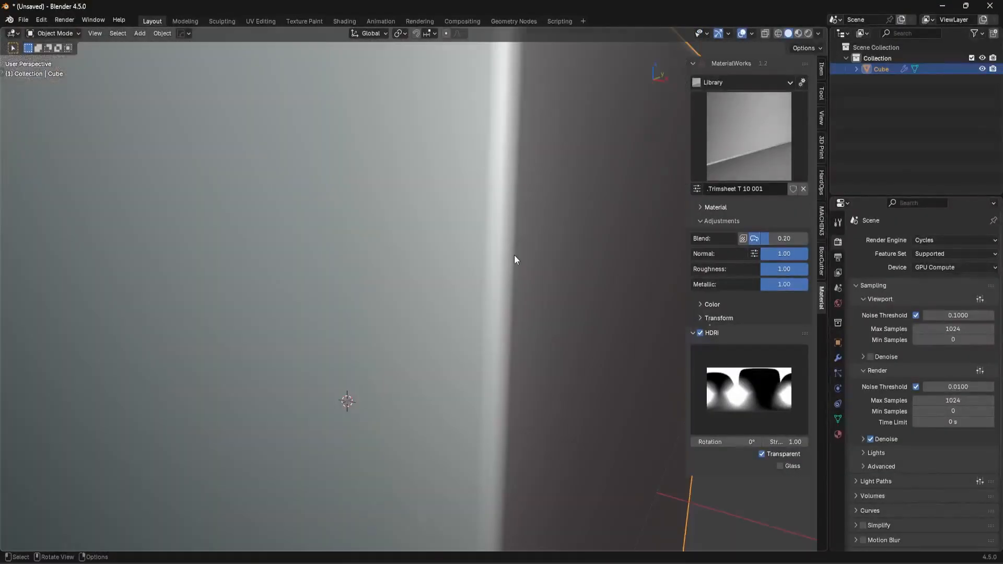
{"action": "scroll", "coordinate": [462, 293], "scroll_direction": "down", "scroll_amount": 5}
{"action": "key", "text": "z"}
{"action": "left_click", "coordinate": [461, 169]}
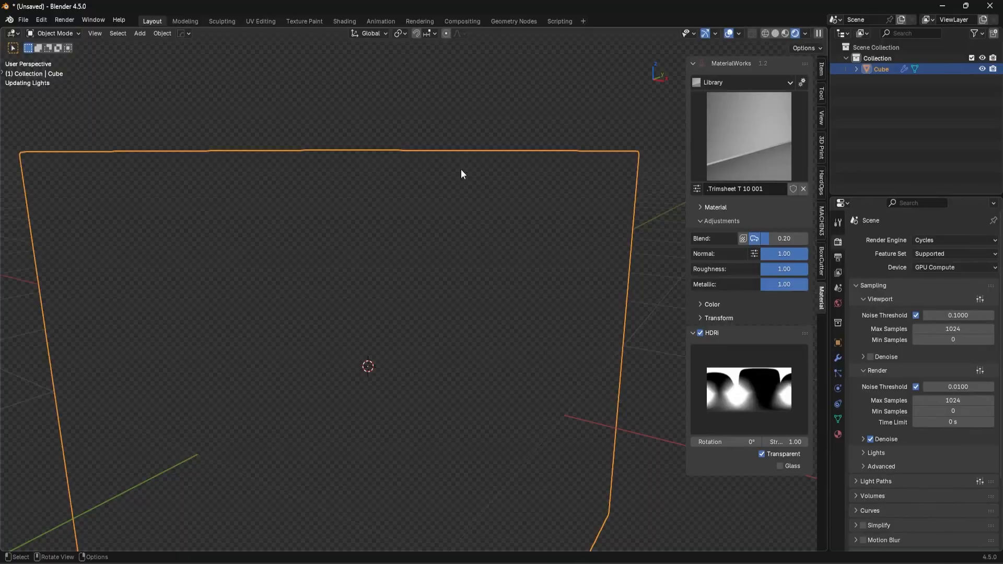
{"action": "middle_click_drag", "start_coordinate": [463, 170], "coordinate": [460, 170]}
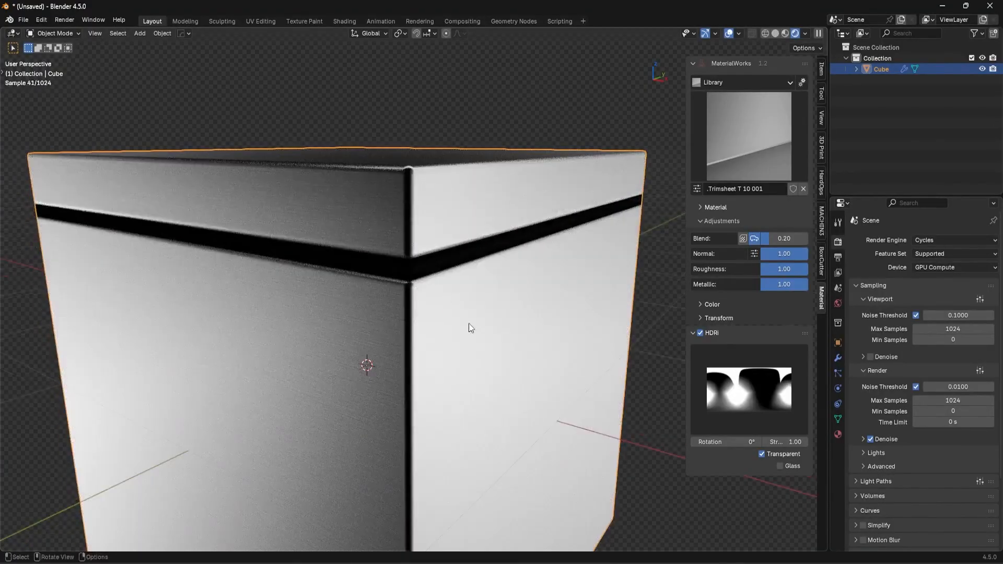
Step: Add a loop cut below the black trim, bevel it about 0.16 m into a wide single-segment band, and switch to face selection
{"action": "key", "text": "Tab"}
{"action": "key", "text": "ctrl+r"}
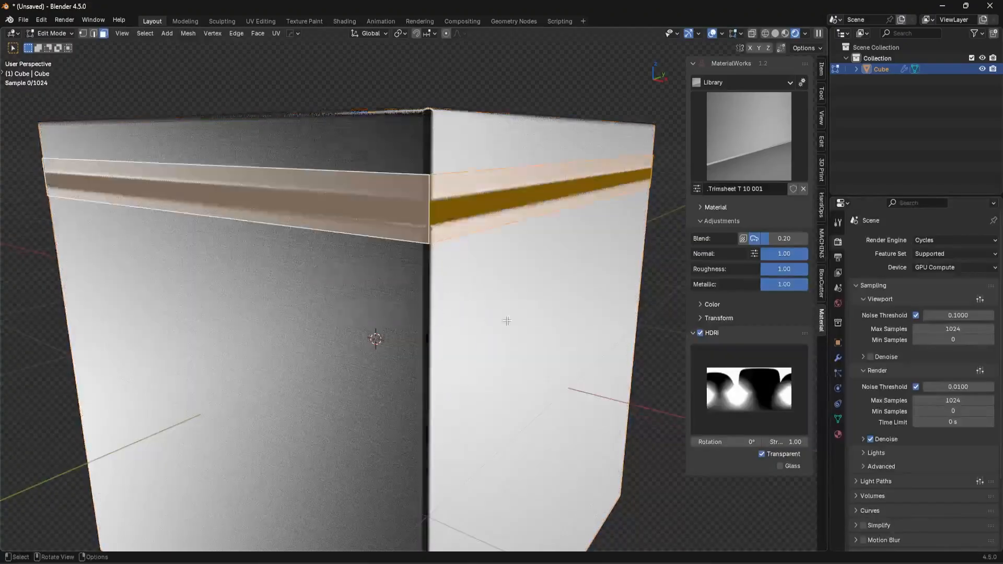
{"action": "left_click", "coordinate": [486, 209]}
{"action": "left_click", "coordinate": [486, 203]}
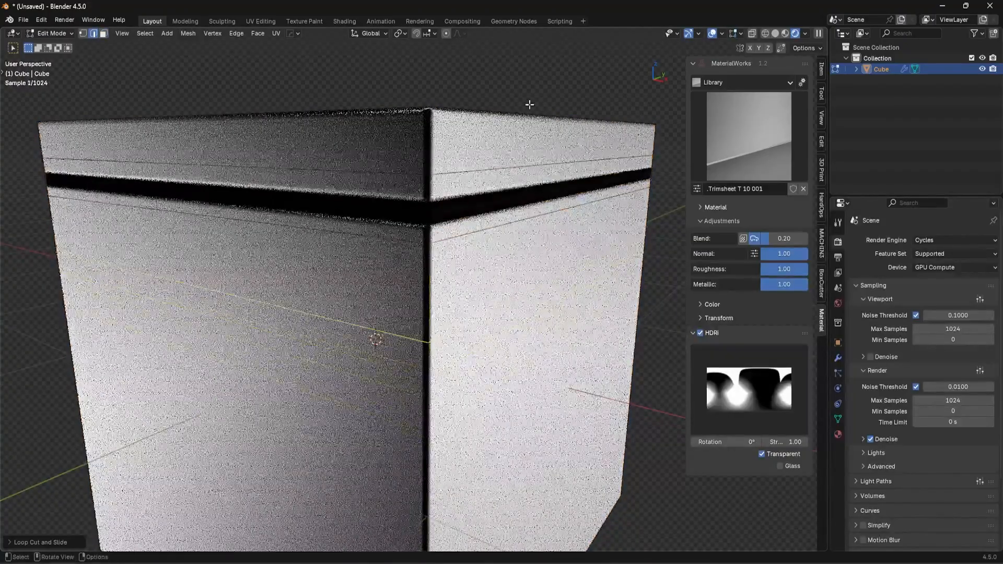
{"action": "key", "text": "ctrl+b"}
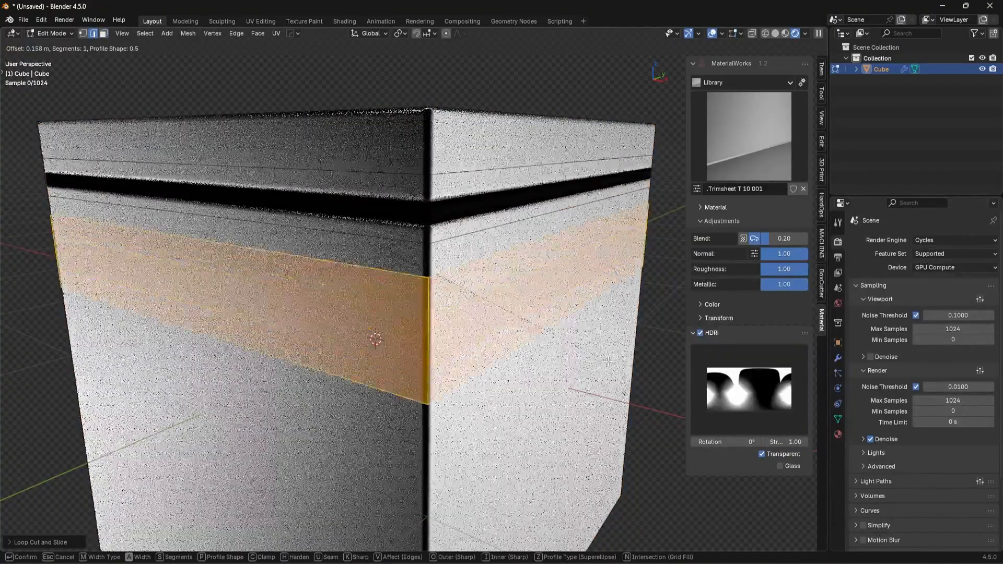
{"action": "left_click", "coordinate": [502, 347]}
{"action": "key", "text": "Tab"}
{"action": "left_click", "coordinate": [562, 352]}
Step: Apply trim sheet T 1 to the wide face band and cycle to trim 022 with recessed trapezoid panels
{"action": "key", "text": "d"}
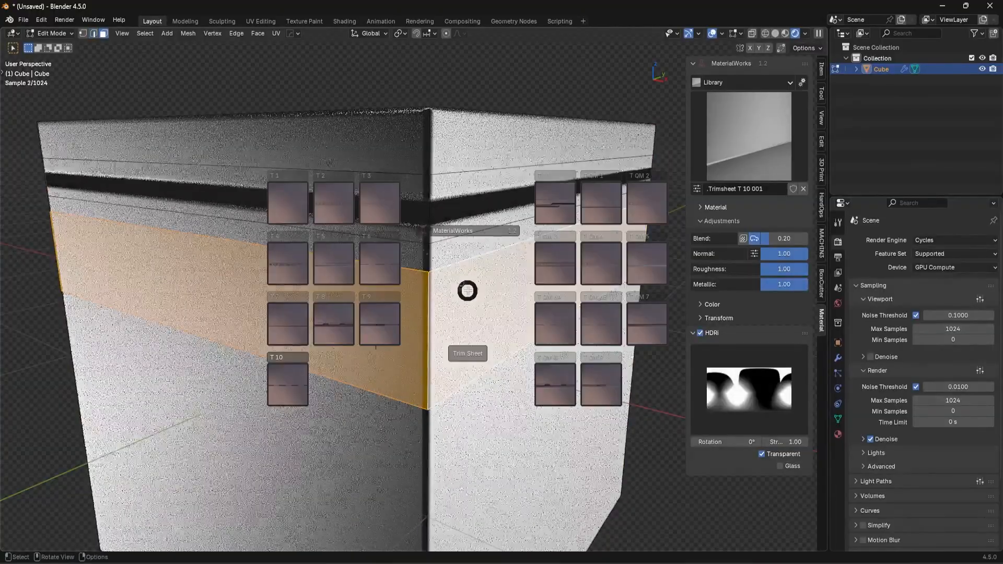
{"action": "left_click", "coordinate": [300, 209]}
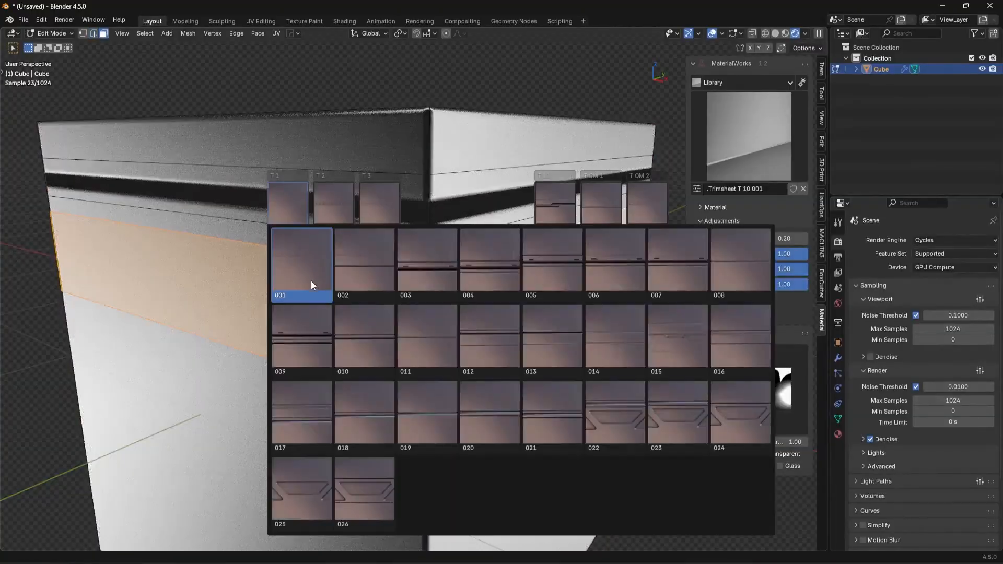
{"action": "left_click", "coordinate": [403, 294]}
{"action": "scroll", "coordinate": [507, 319], "scroll_direction": "down", "scroll_amount": 12, "text": "ctrl"}
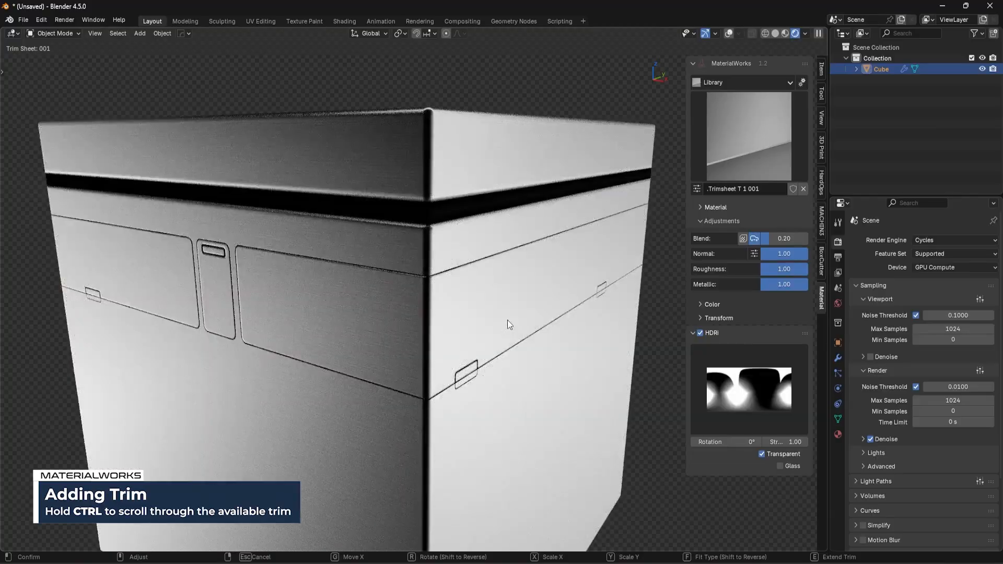
{"action": "scroll", "coordinate": [507, 320], "scroll_direction": "down", "scroll_amount": 10, "text": "ctrl"}
{"action": "scroll", "coordinate": [507, 319], "scroll_direction": "up", "scroll_amount": 6, "text": "ctrl"}
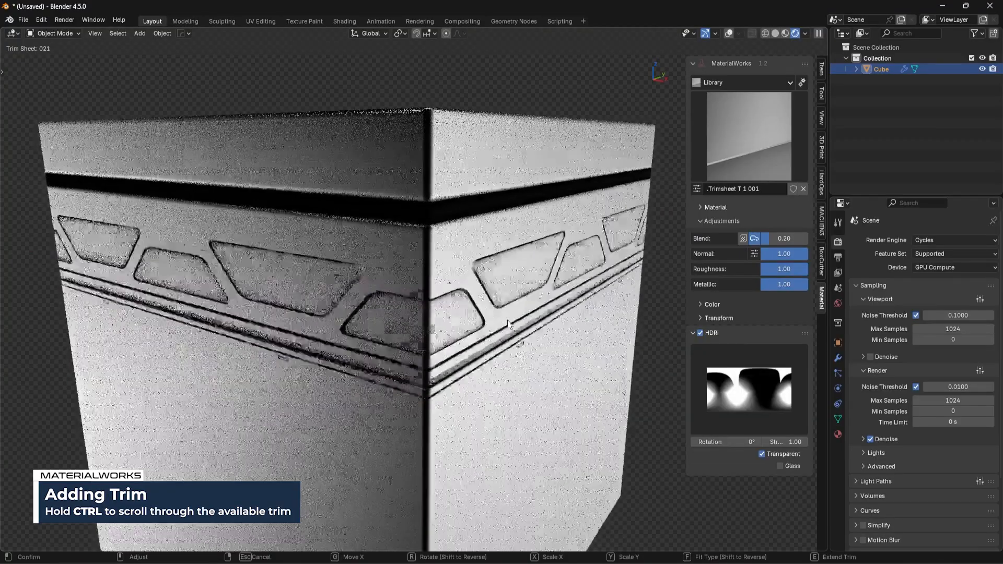
{"action": "scroll", "coordinate": [507, 321], "scroll_direction": "up", "scroll_amount": 5, "text": "ctrl"}
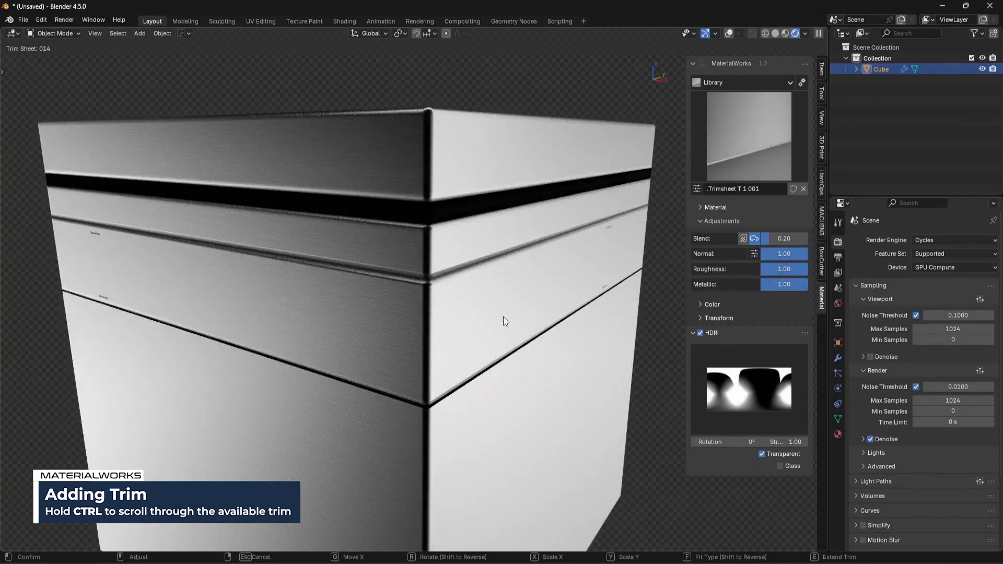
{"action": "scroll", "coordinate": [504, 321], "scroll_direction": "down", "scroll_amount": 8, "text": "ctrl"}
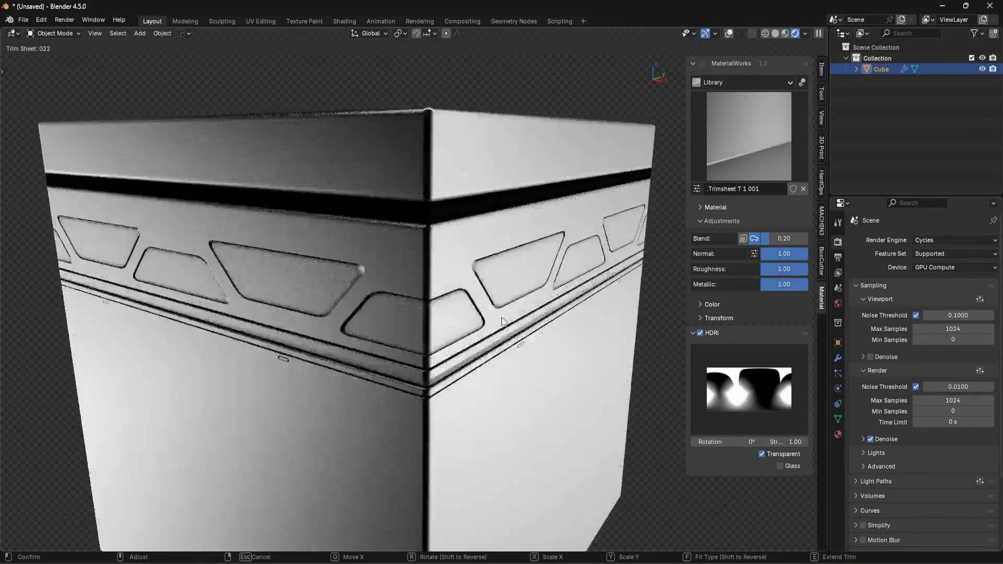
{"action": "left_click", "coordinate": [503, 318]}
Step: Examine the recessed panel trim up close at the cube's corner and in the right orthographic view
{"action": "scroll", "coordinate": [486, 329], "scroll_direction": "up", "scroll_amount": 7}
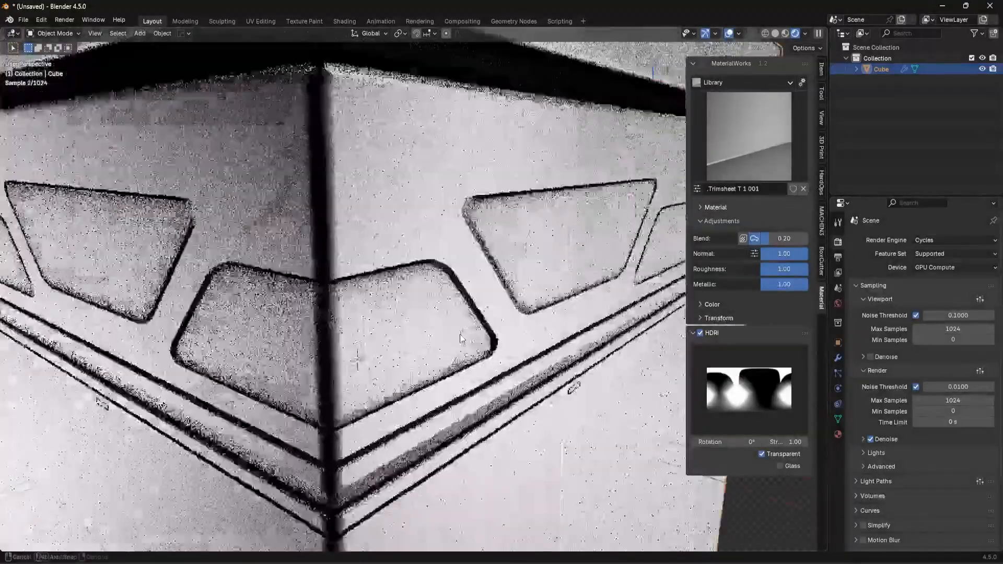
{"action": "scroll", "coordinate": [462, 338], "scroll_direction": "down", "scroll_amount": 6}
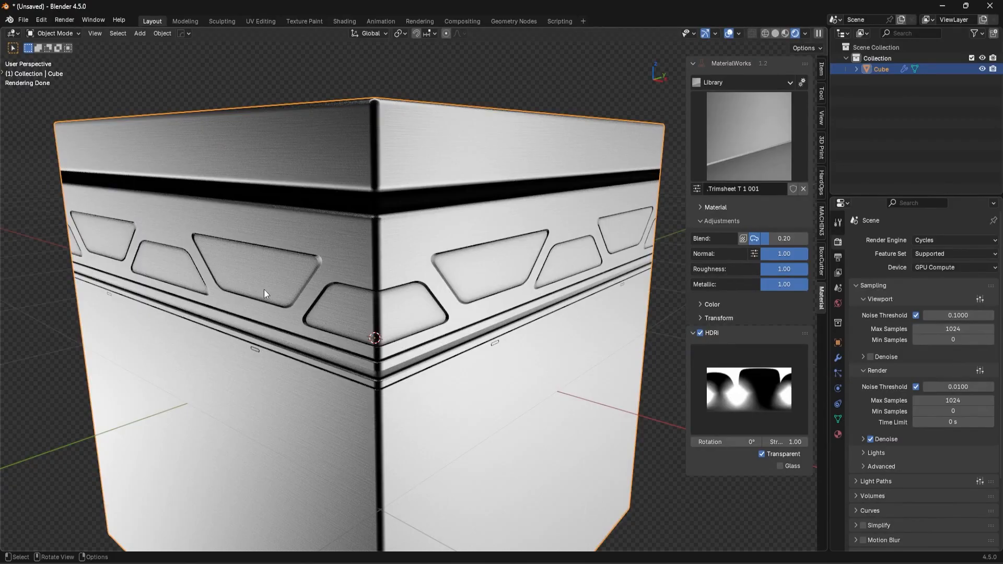
{"action": "middle_click_drag", "start_coordinate": [277, 288], "coordinate": [243, 268]}
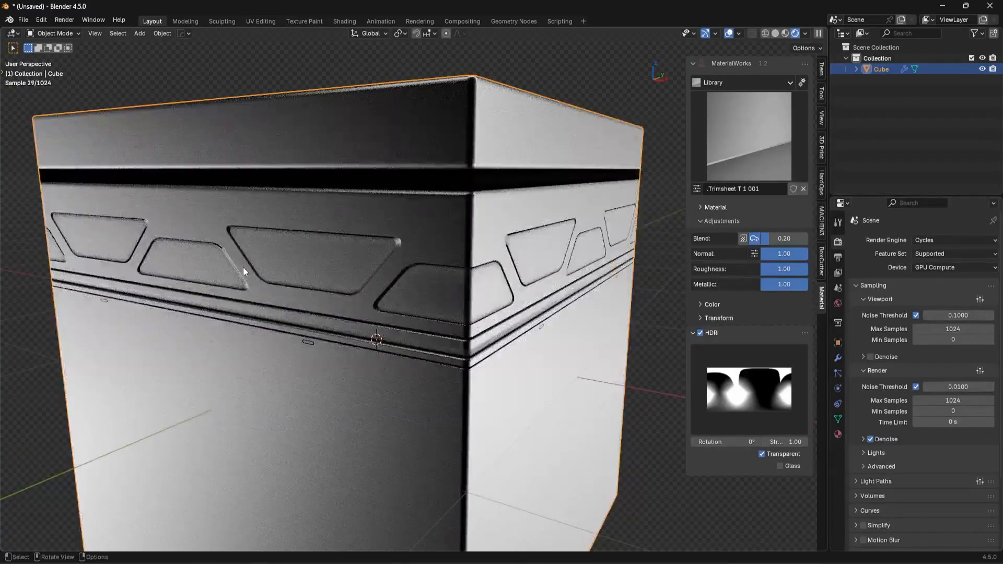
{"action": "key", "text": "KP_3"}
{"action": "scroll", "coordinate": [308, 240], "scroll_direction": "up", "scroll_amount": 1}
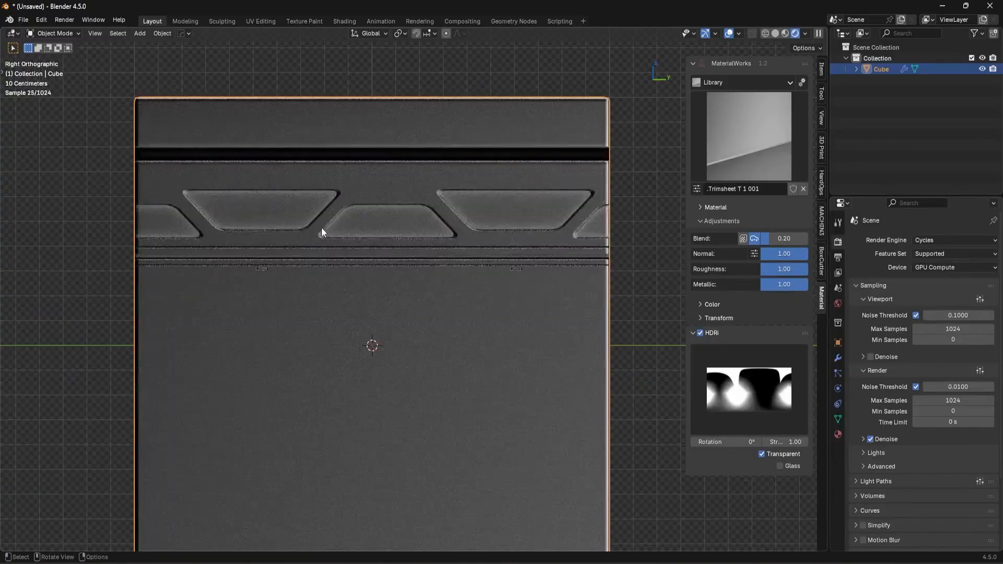
{"action": "middle_click_drag", "start_coordinate": [323, 228], "coordinate": [405, 287], "text": "shift"}
{"action": "scroll", "coordinate": [405, 288], "scroll_direction": "up", "scroll_amount": 2}
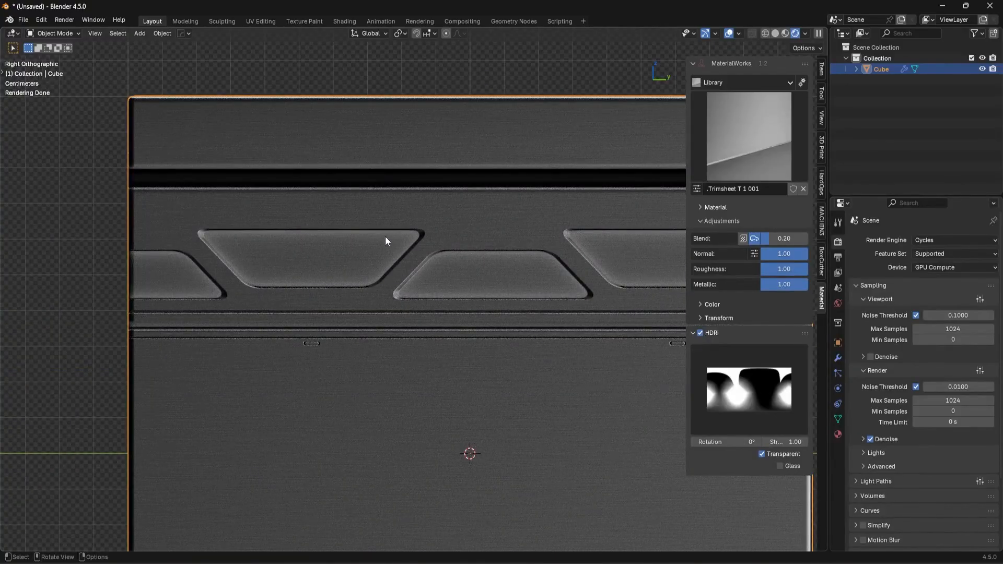
{"action": "middle_click_drag", "start_coordinate": [541, 285], "coordinate": [509, 334]}
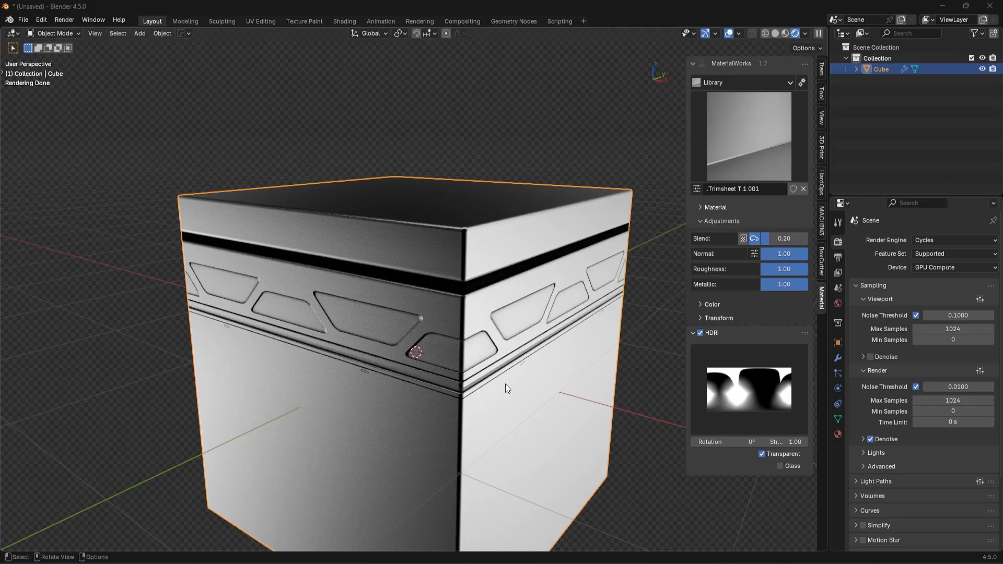
Step: Add a loop cut below the panel trim in Edit Mode, bevel it into a narrower band, and switch to face selection
{"action": "key", "text": "Tab"}
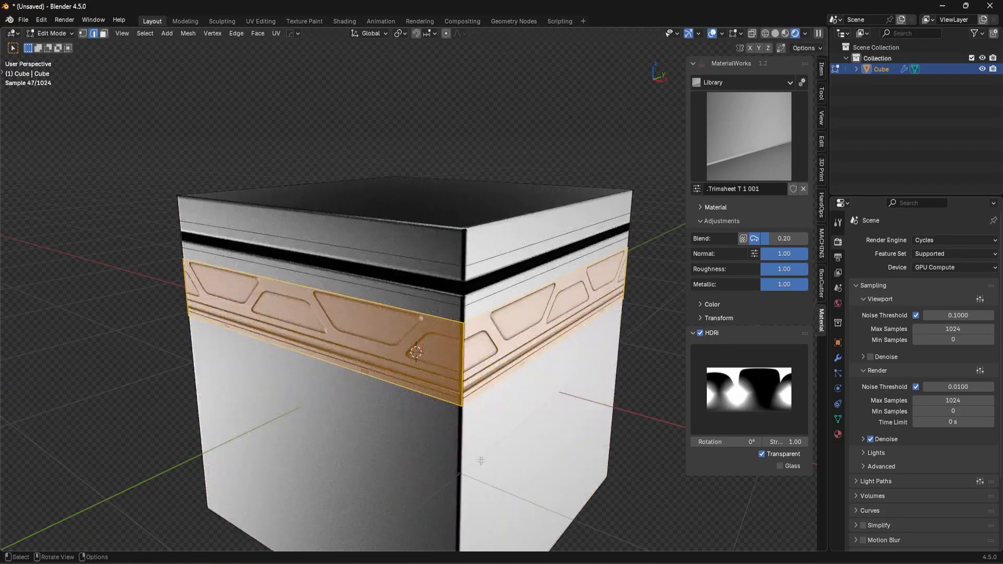
{"action": "middle_click_drag", "start_coordinate": [482, 460], "coordinate": [475, 377], "text": "shift"}
{"action": "key", "text": "ctrl+r"}
{"action": "left_click", "coordinate": [476, 378]}
{"action": "left_click", "coordinate": [484, 326]}
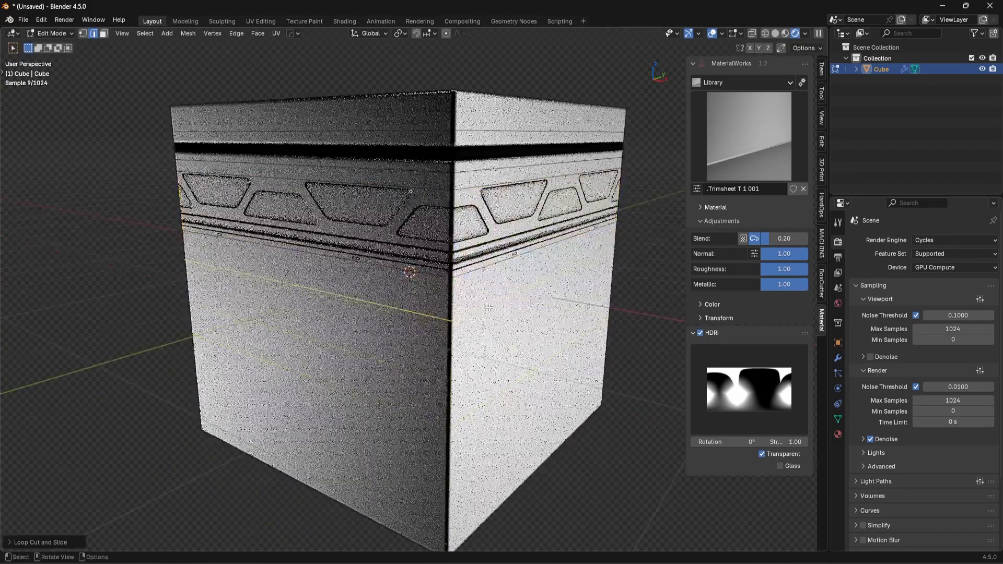
{"action": "key", "text": "ctrl+b"}
{"action": "left_click", "coordinate": [546, 343]}
{"action": "key", "text": "Tab"}
{"action": "left_click", "coordinate": [615, 343]}
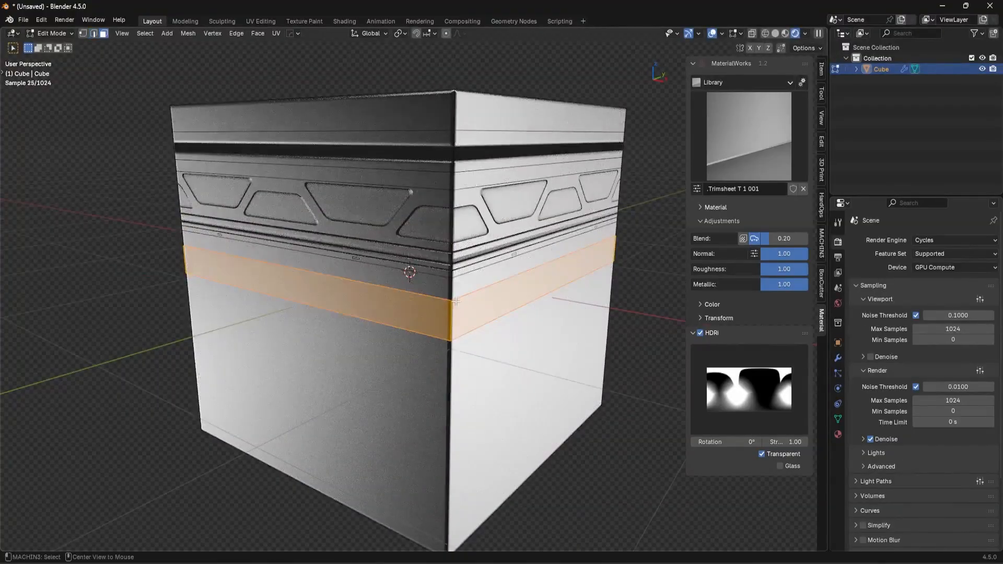
Step: Apply trim sheet T 9 to the lowest face band and cycle its trims to a double-groove design
{"action": "left_click", "coordinate": [451, 314], "text": "alt"}
{"action": "key", "text": "v"}
{"action": "left_click", "coordinate": [441, 311]}
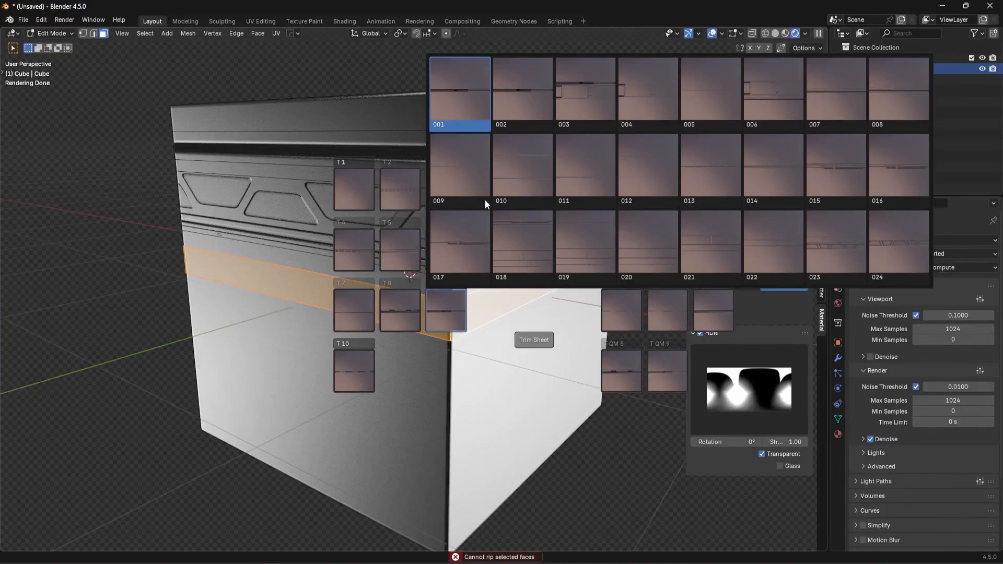
{"action": "left_click", "coordinate": [484, 200]}
{"action": "scroll", "coordinate": [524, 263], "scroll_direction": "down", "scroll_amount": 7}
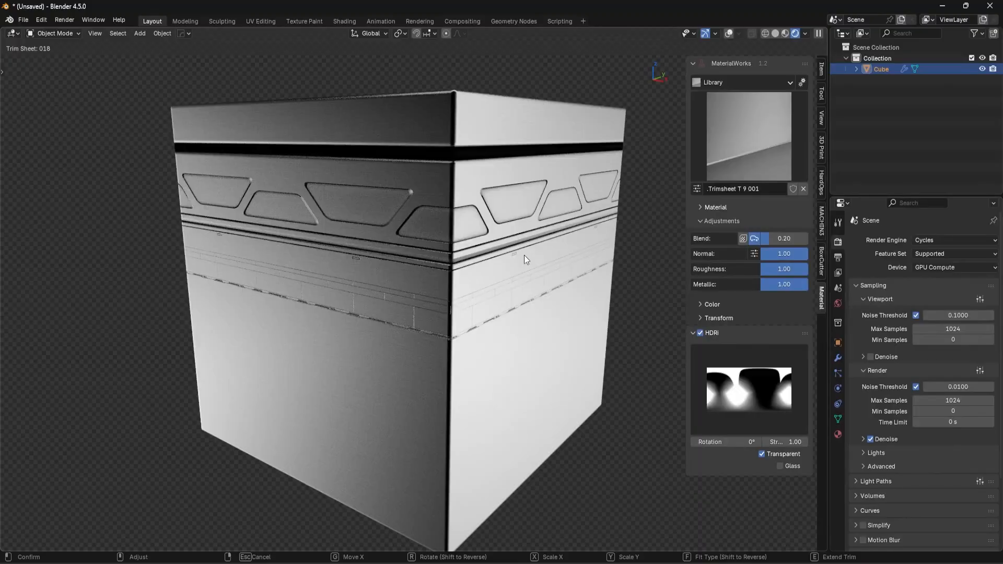
{"action": "scroll", "coordinate": [535, 277], "scroll_direction": "down", "scroll_amount": 1}
{"action": "left_click", "coordinate": [531, 302]}
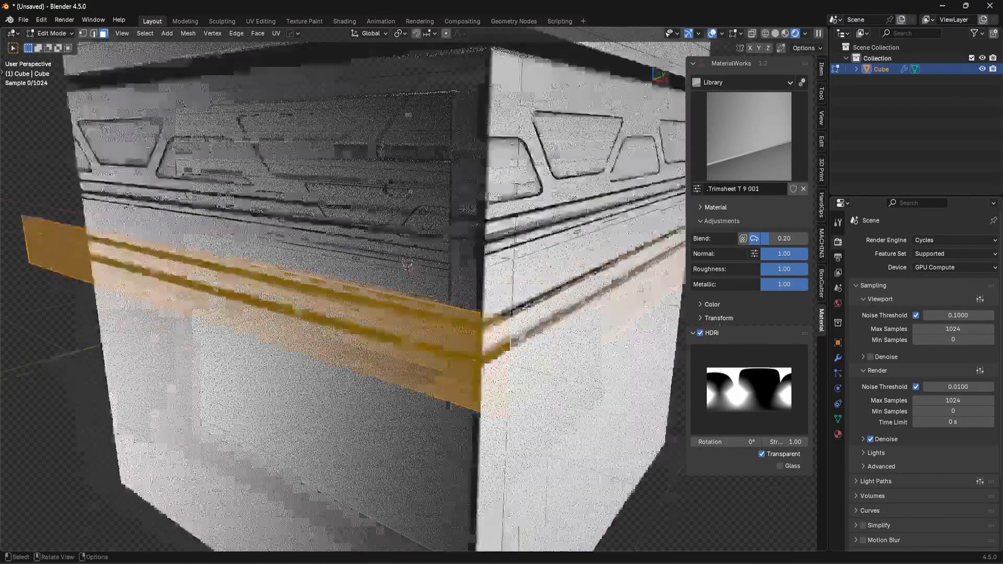
Step: Cycle the lowest band's trim to a dark groove with small fasteners and return to Object Mode
{"action": "scroll", "coordinate": [525, 305], "scroll_direction": "up", "scroll_amount": 1}
{"action": "key", "text": "Tab"}
{"action": "scroll", "coordinate": [496, 277], "scroll_direction": "down", "scroll_amount": 3}
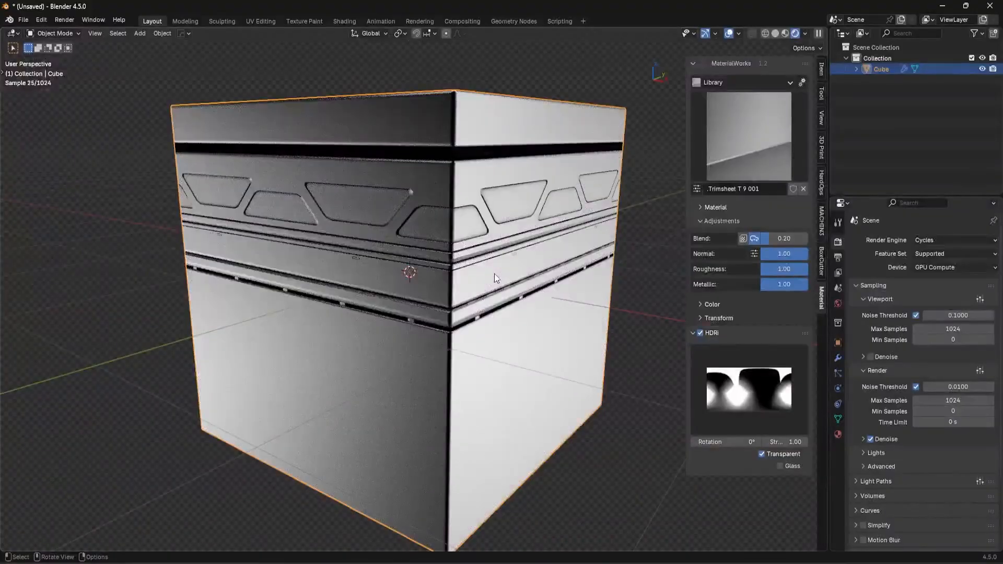
Step: Place decal 001_001 from Details 4 upright on the cube's dark side near the lower corner edge, then deselect it
{"action": "key", "text": "d"}
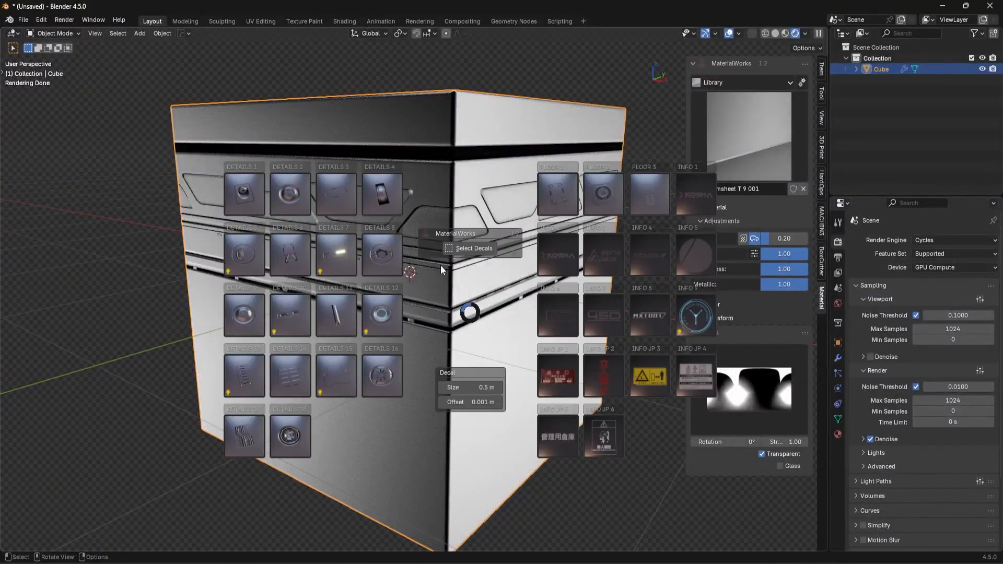
{"action": "left_click", "coordinate": [386, 205]}
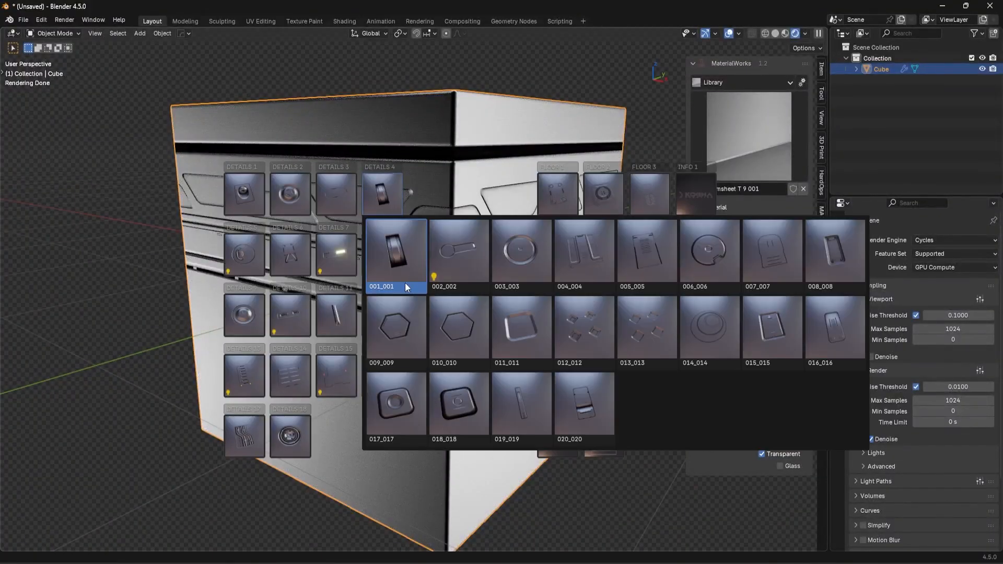
{"action": "left_click", "coordinate": [393, 255]}
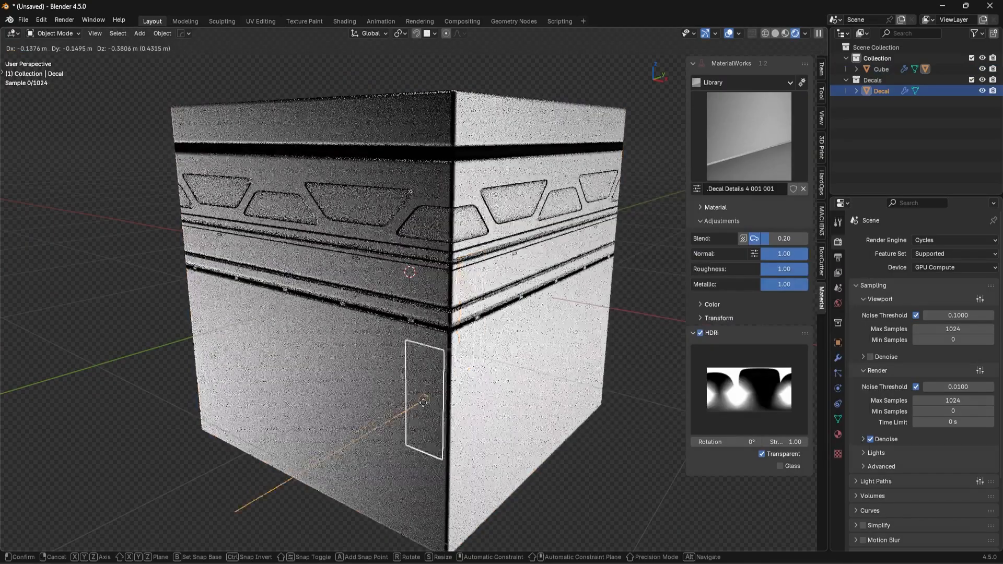
{"action": "left_click", "coordinate": [420, 403]}
{"action": "key", "text": "d"}
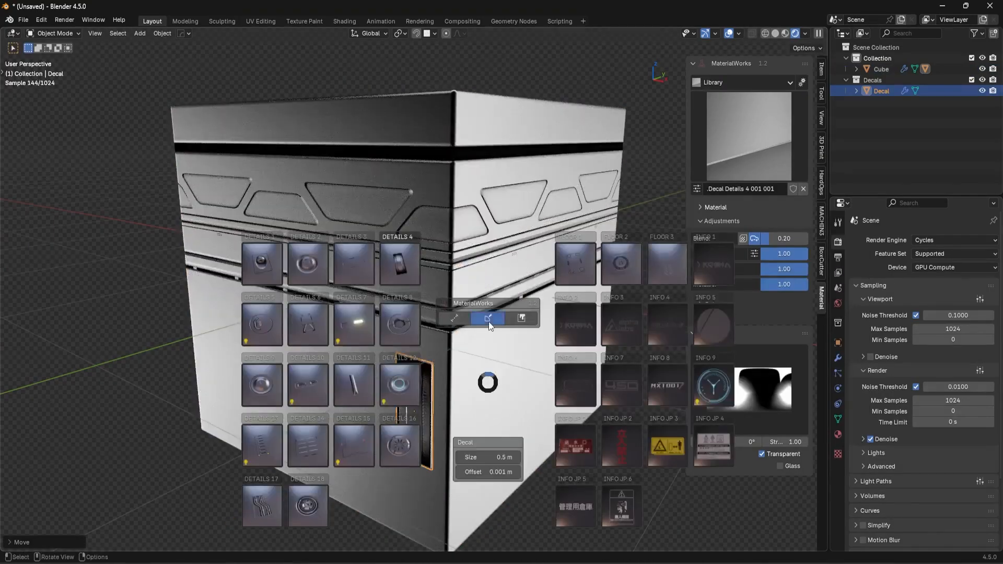
{"action": "left_click", "coordinate": [489, 324]}
{"action": "mouse_move", "coordinate": [509, 314]}
{"action": "middle_mouse_down"}
{"action": "mouse_move", "coordinate": [471, 325]}
{"action": "mouse_move", "coordinate": [500, 331]}
{"action": "middle_mouse_up"}
{"action": "key", "text": "alt+a"}
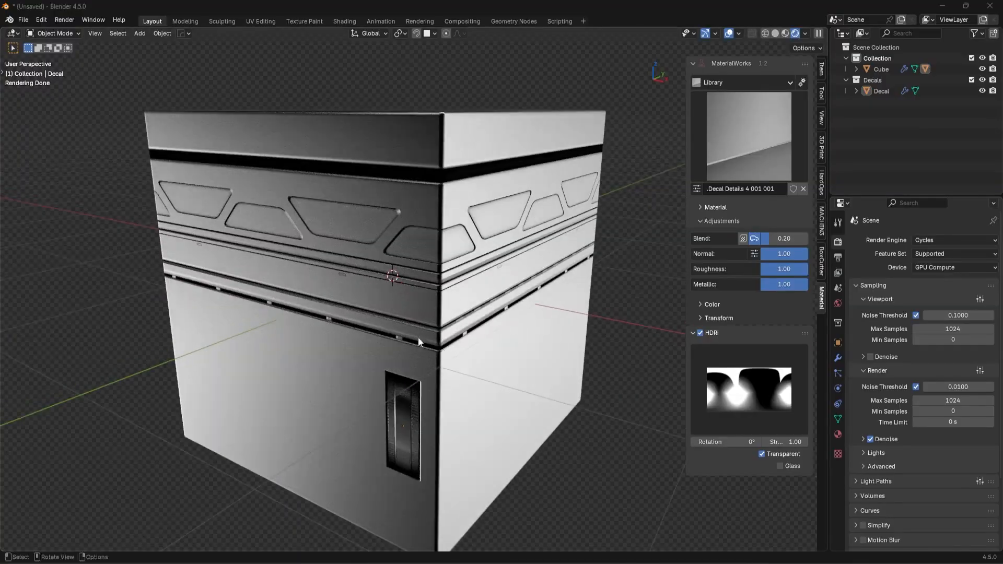
Step: Place warning decal 036 from Info JP 4 on the dark side near its lower outer corner
{"action": "middle_click_drag", "start_coordinate": [477, 309], "coordinate": [433, 315]}
{"action": "key", "text": "d"}
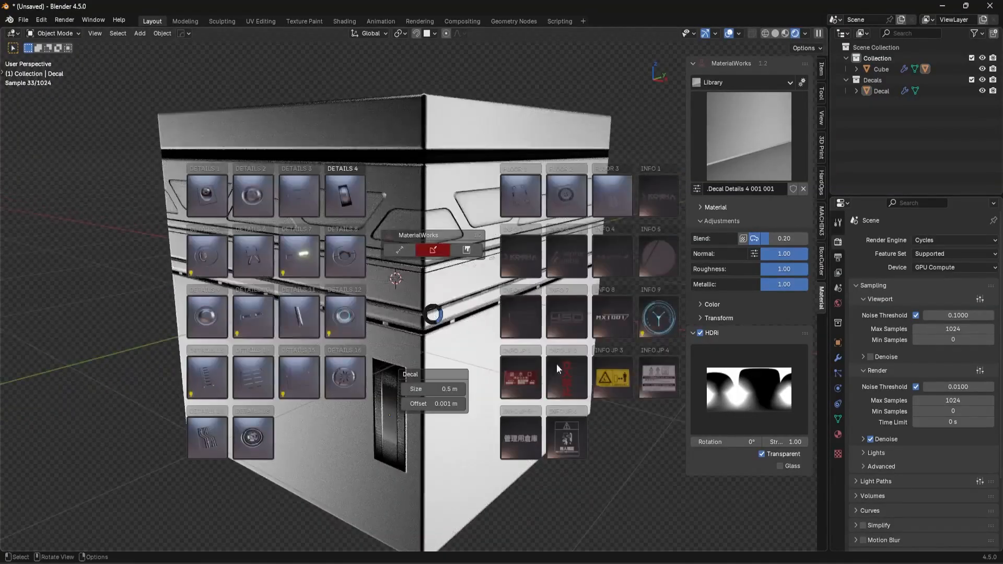
{"action": "left_click", "coordinate": [654, 380]}
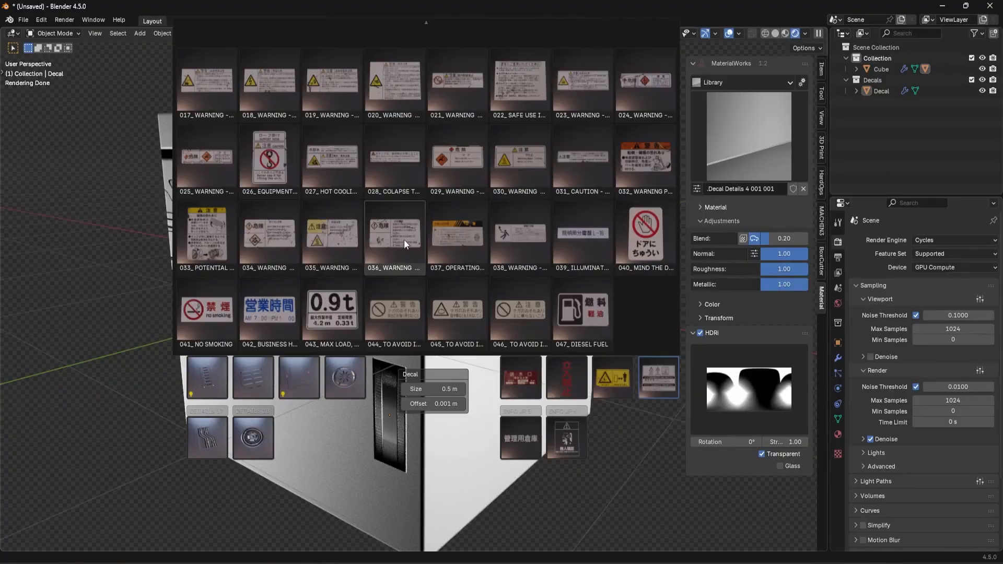
{"action": "left_click", "coordinate": [403, 240]}
{"action": "left_click", "coordinate": [239, 409]}
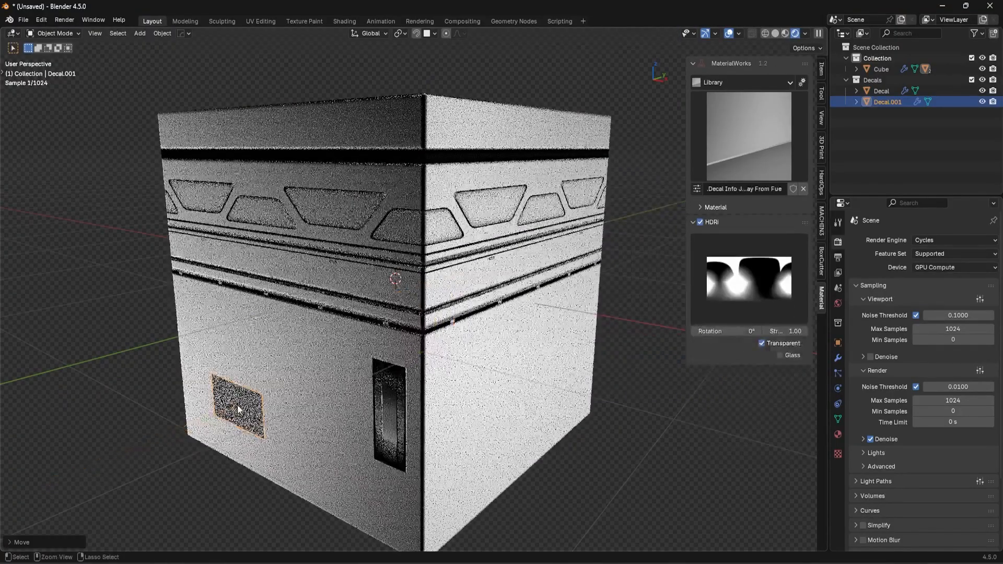
Step: Scale up the Japanese warning decal to a large legible label and view it beside the recessed detail decal
{"action": "key", "text": "s"}
{"action": "middle_click_drag", "start_coordinate": [336, 405], "coordinate": [384, 333]}
{"action": "scroll", "coordinate": [384, 334], "scroll_direction": "up", "scroll_amount": 2}
{"action": "key", "text": "s"}
{"action": "left_click", "coordinate": [447, 345]}
{"action": "middle_click_drag", "start_coordinate": [449, 345], "coordinate": [435, 345]}
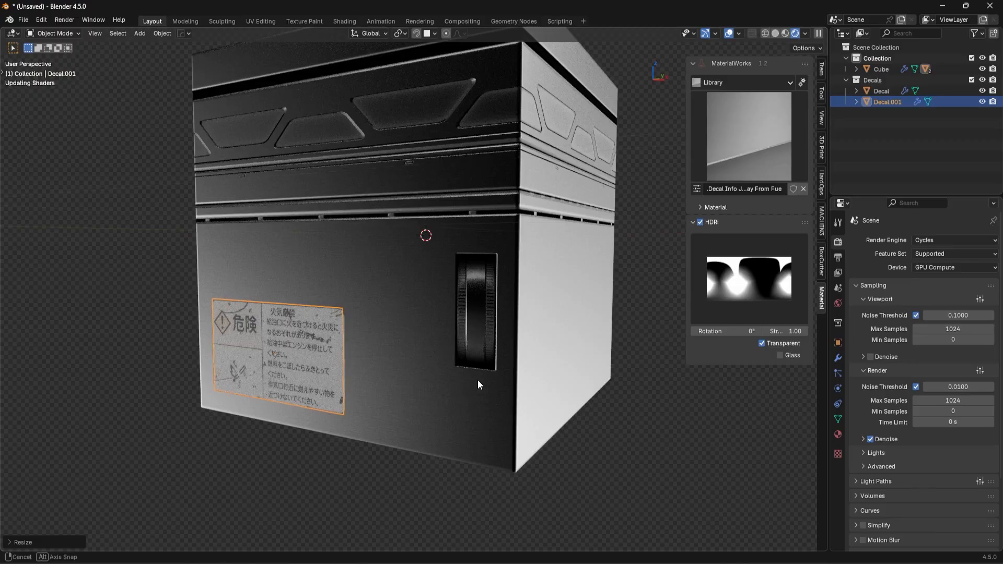
{"action": "middle_click_drag", "start_coordinate": [478, 381], "coordinate": [510, 381]}
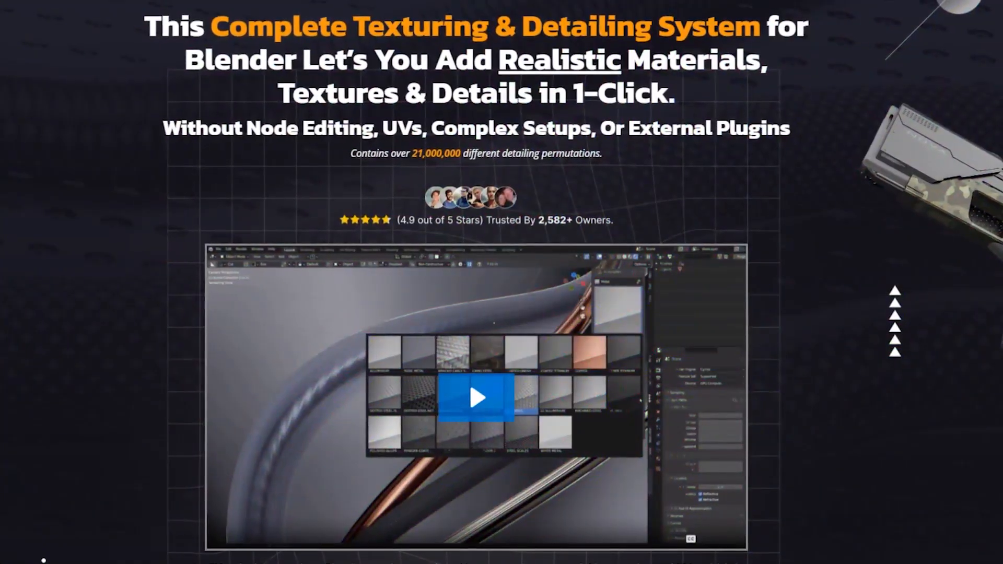
Step: Look through the MaterialWorks product web page, from the introduction through the material, bevel, mapping and studio light features
{"action": "scroll", "coordinate": [501, 282], "scroll_direction": "down", "scroll_amount": 3}
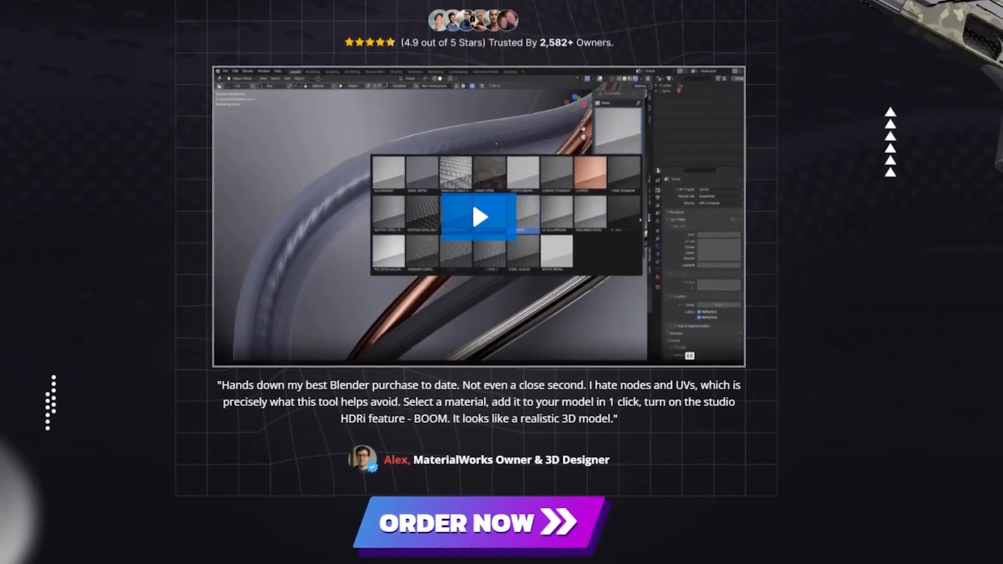
{"action": "scroll", "coordinate": [502, 282], "scroll_direction": "down", "scroll_amount": 10}
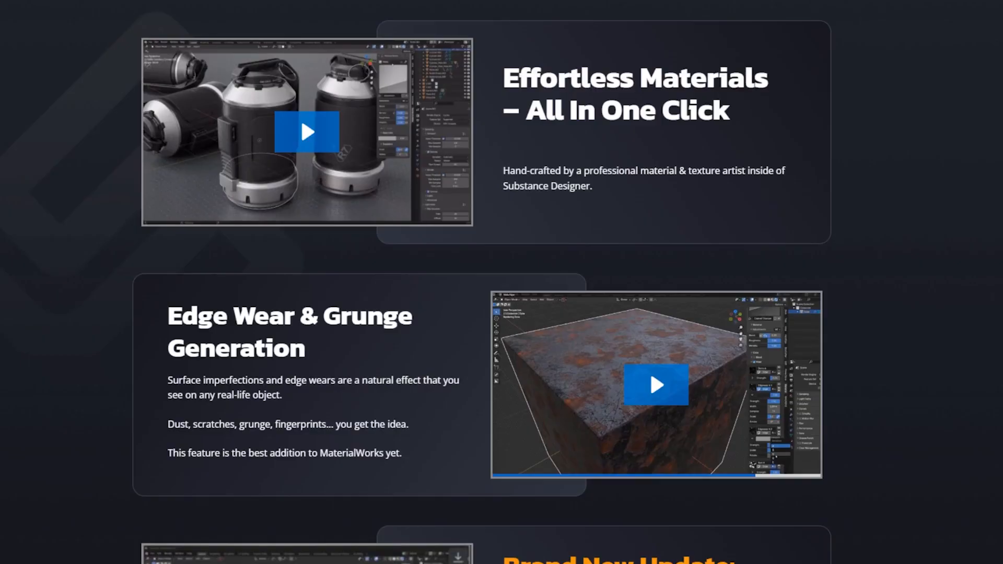
{"action": "scroll", "coordinate": [502, 282], "scroll_direction": "down", "scroll_amount": 6}
{"action": "scroll", "coordinate": [501, 282], "scroll_direction": "down", "scroll_amount": 6}
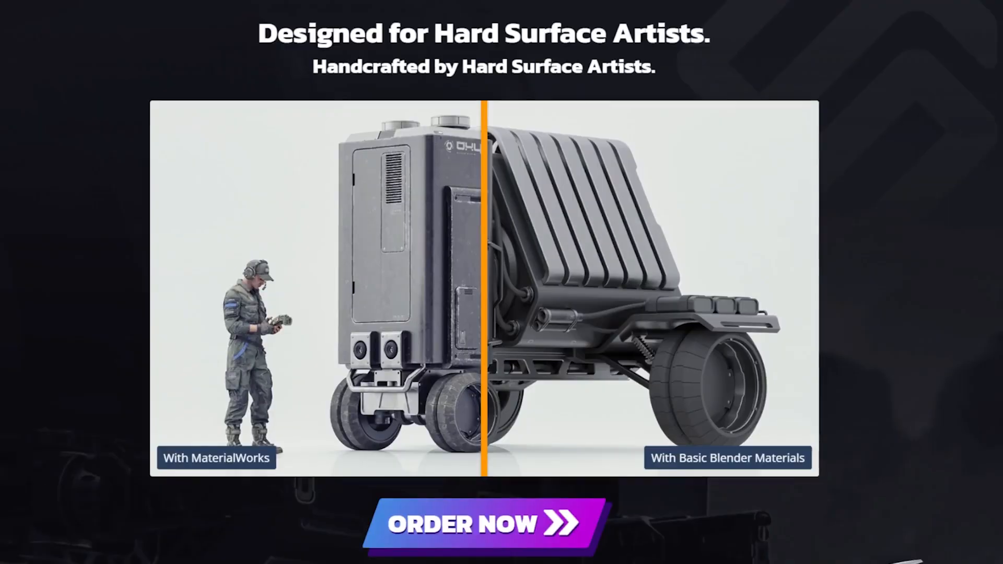
{"action": "scroll", "coordinate": [501, 282], "scroll_direction": "down", "scroll_amount": 6}
{"action": "scroll", "coordinate": [502, 282], "scroll_direction": "down", "scroll_amount": 6}
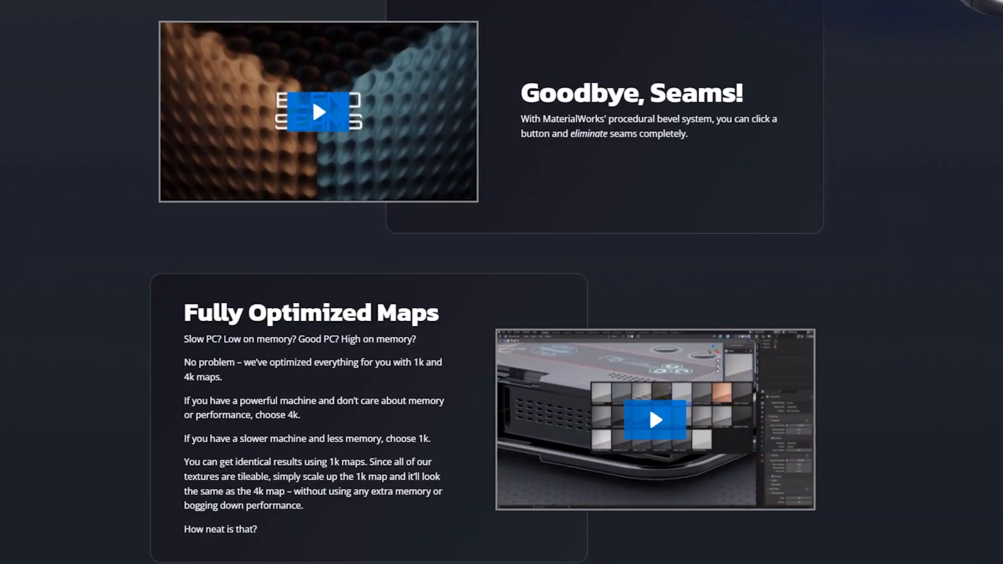
{"action": "scroll", "coordinate": [501, 282], "scroll_direction": "down", "scroll_amount": 6}
{"action": "scroll", "coordinate": [502, 282], "scroll_direction": "down", "scroll_amount": 6}
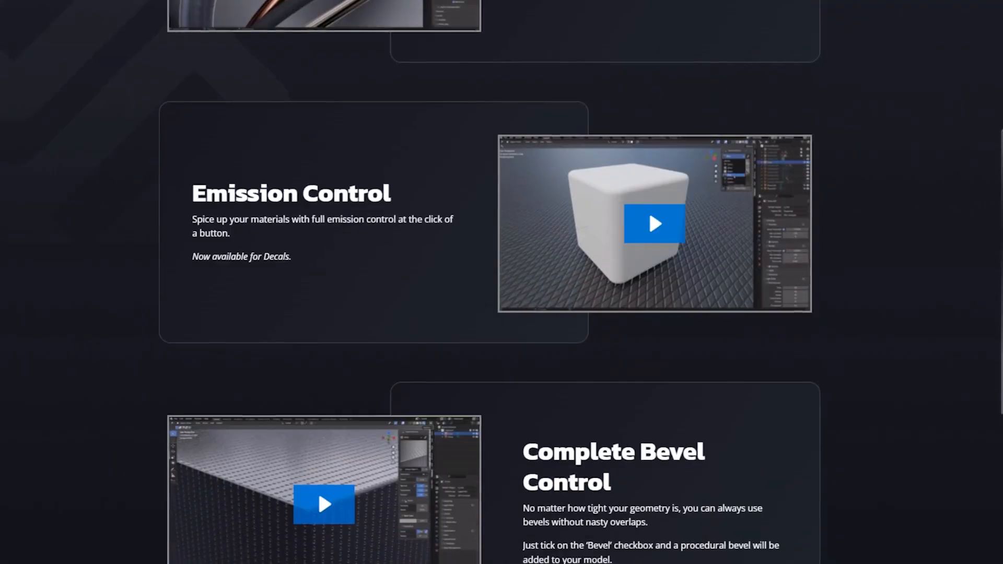
{"action": "scroll", "coordinate": [502, 282], "scroll_direction": "down", "scroll_amount": 6}
{"action": "scroll", "coordinate": [501, 282], "scroll_direction": "down", "scroll_amount": 5}
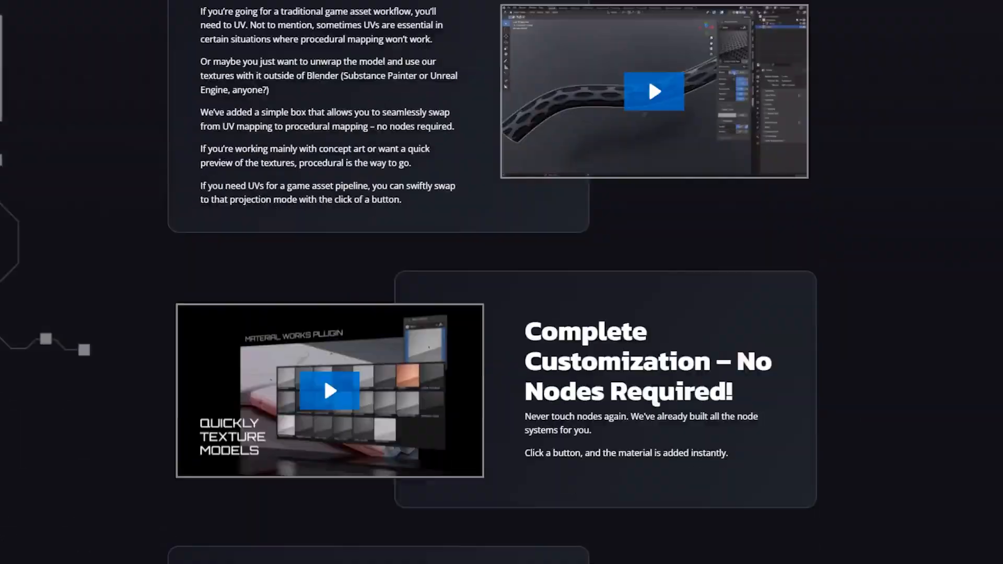
{"action": "scroll", "coordinate": [502, 282], "scroll_direction": "down", "scroll_amount": 5}
{"action": "scroll", "coordinate": [501, 282], "scroll_direction": "down", "scroll_amount": 6}
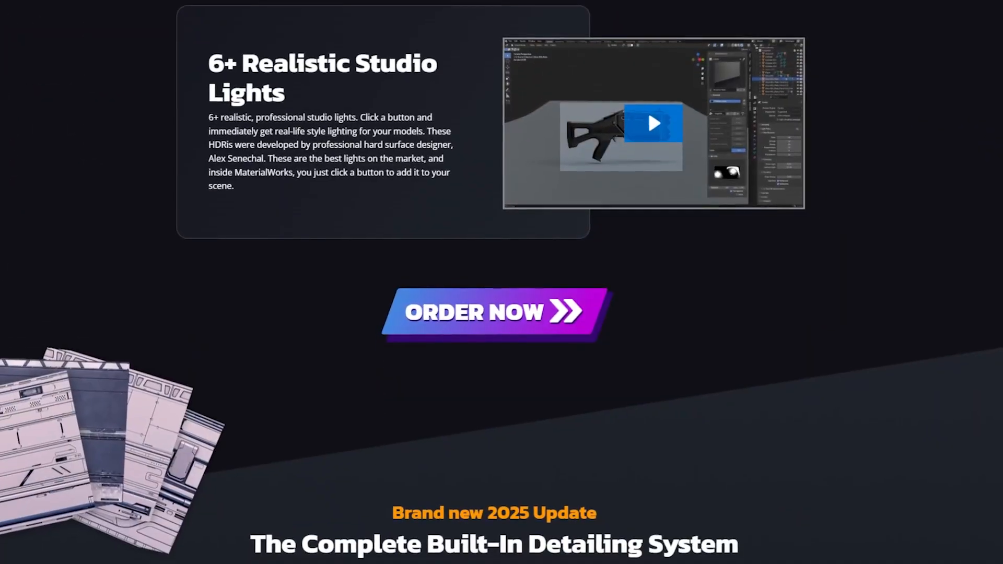
{"action": "scroll", "coordinate": [502, 282], "scroll_direction": "down", "scroll_amount": 6}
{"action": "scroll", "coordinate": [501, 282], "scroll_direction": "down", "scroll_amount": 5}
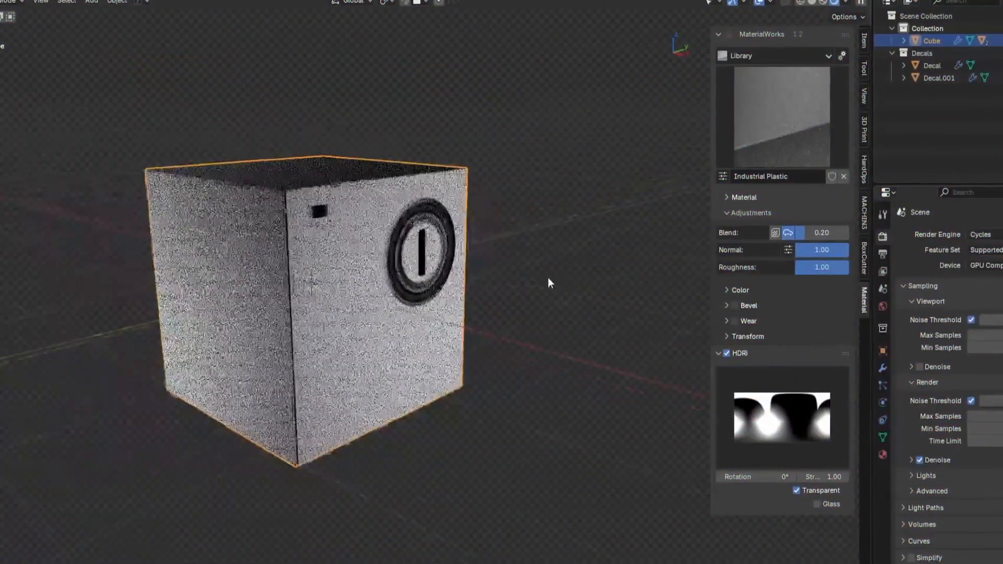
Step: Back in Blender, place round decal 003 from Details 11 on the cube's bright face beside the large circular decal
{"action": "key", "text": "d"}
{"action": "left_click", "coordinate": [416, 283]}
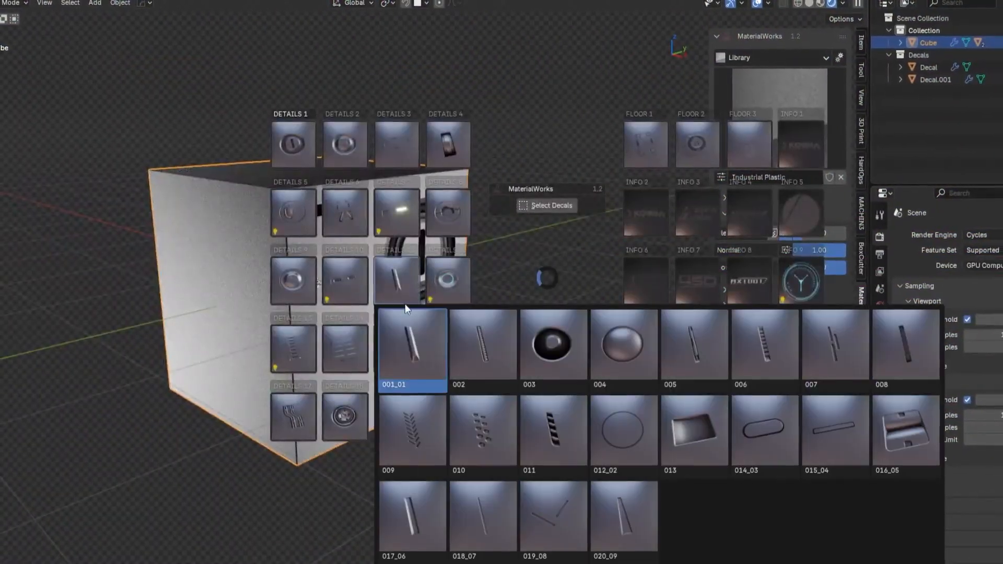
{"action": "left_click", "coordinate": [531, 339]}
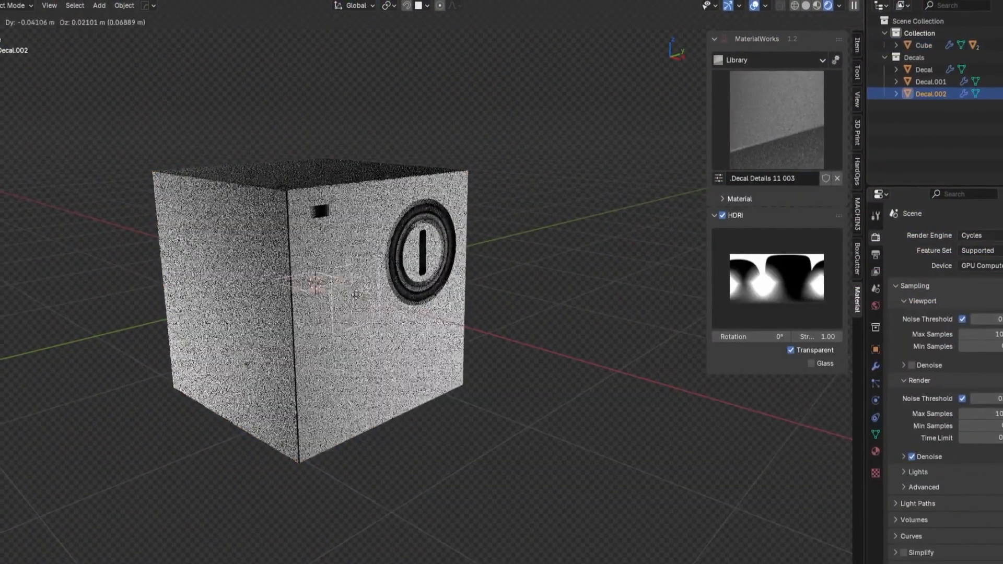
{"action": "left_click", "coordinate": [406, 282]}
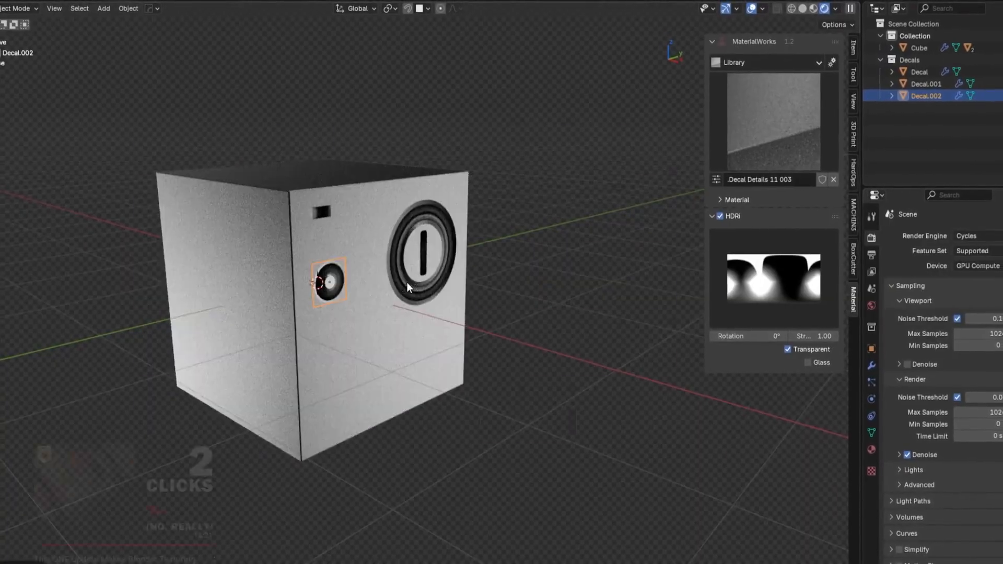
Step: Place round vent decal 026 from Details 14 on the cube's adjacent plain side and scale it up
{"action": "key", "text": "d"}
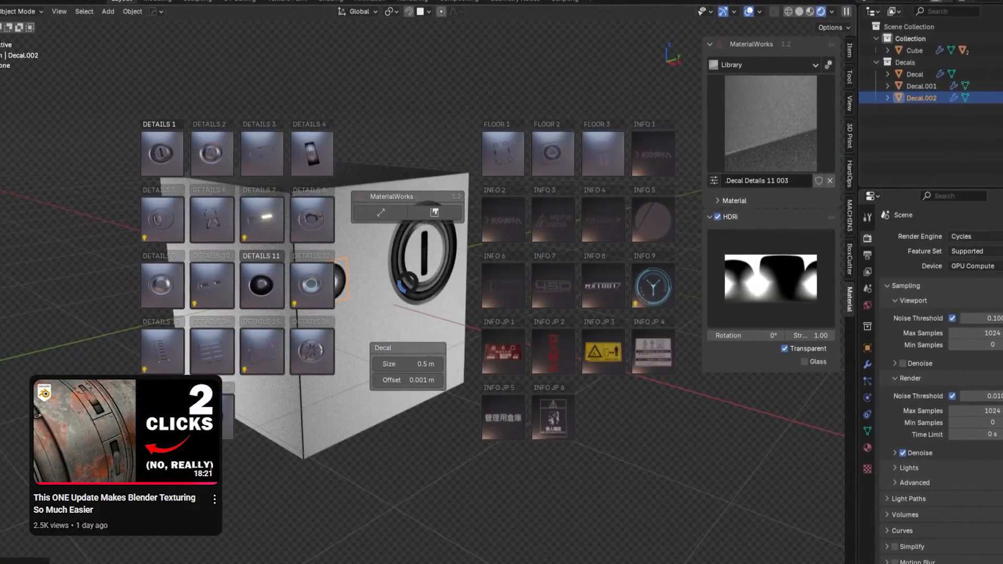
{"action": "left_click", "coordinate": [204, 359]}
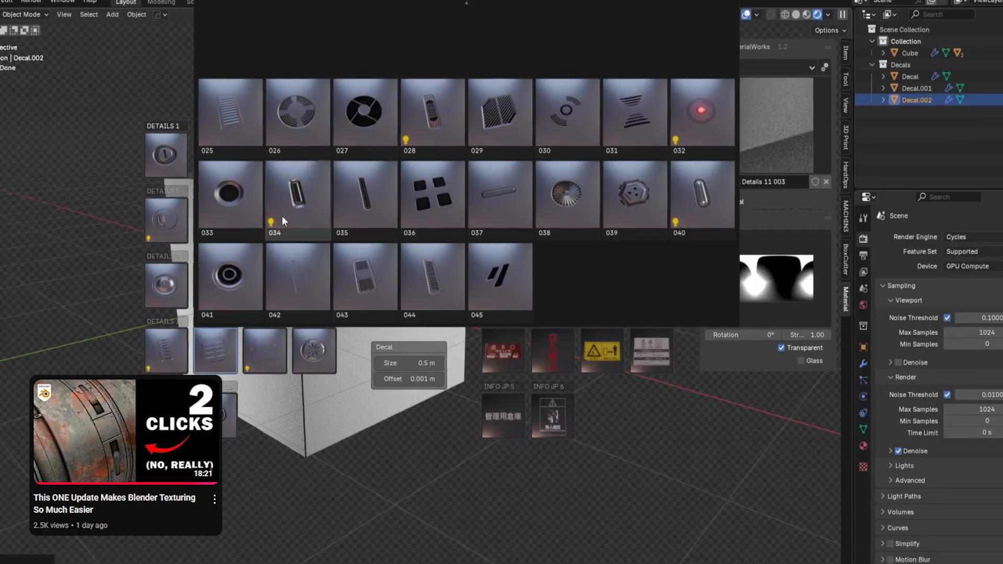
{"action": "left_click", "coordinate": [313, 119]}
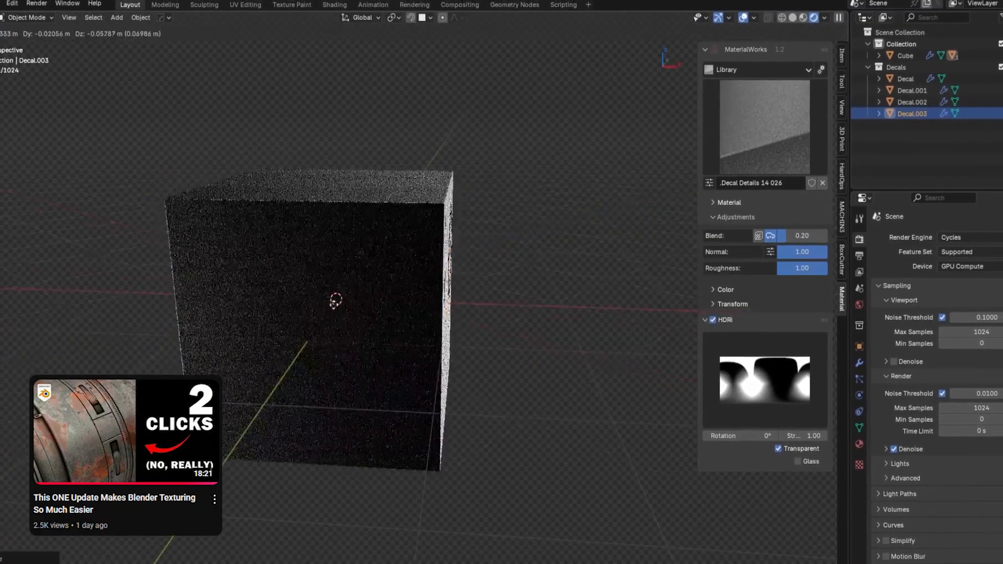
{"action": "middle_click_drag", "start_coordinate": [340, 318], "coordinate": [327, 297]}
{"action": "key", "text": "s"}
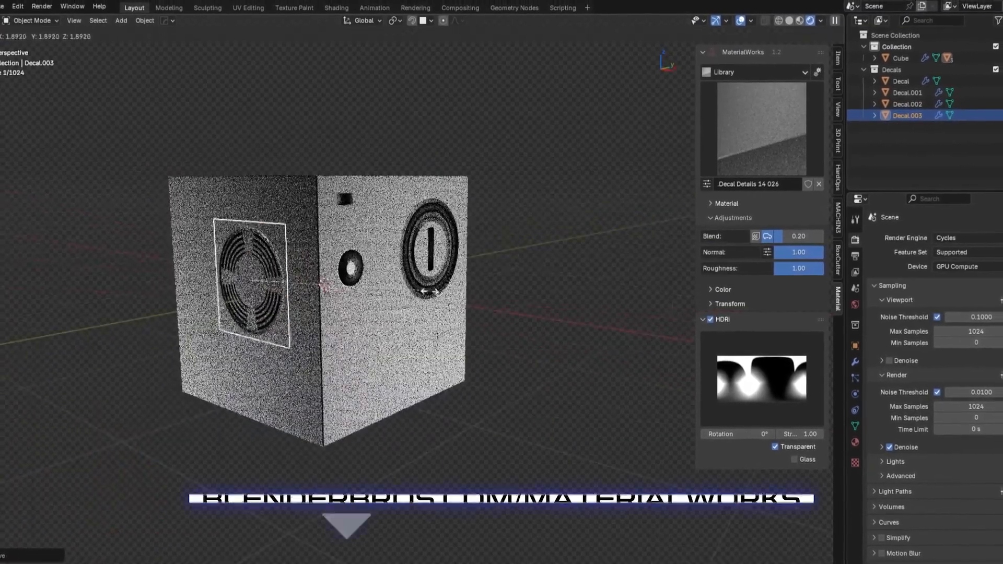
{"action": "left_click", "coordinate": [475, 288]}
Step: Apply trim sheet T 10 trim 001 to the upper face band and cycle its trims to a wide dark groove
{"action": "scroll", "coordinate": [476, 288], "scroll_direction": "up", "scroll_amount": 2}
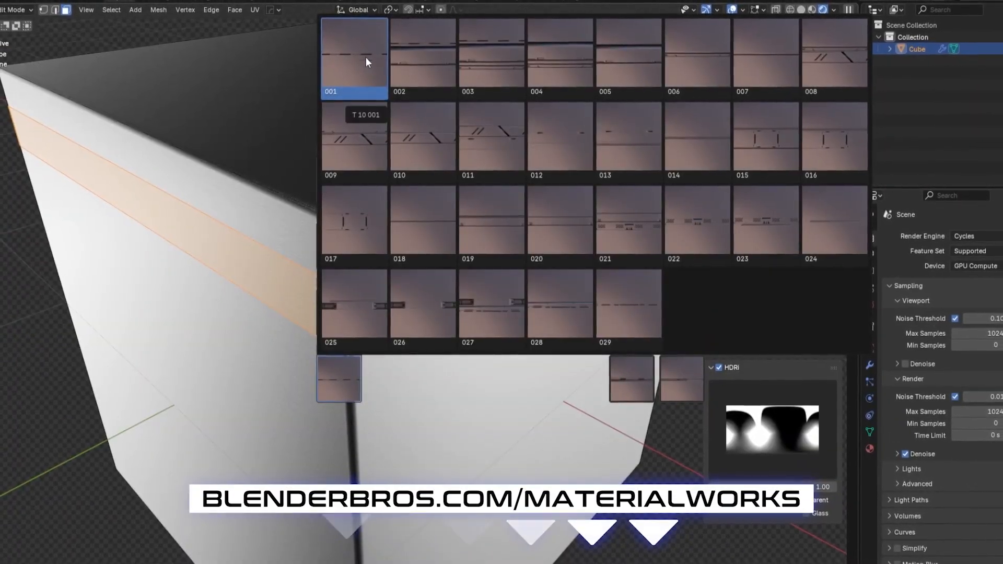
{"action": "left_click", "coordinate": [365, 56]}
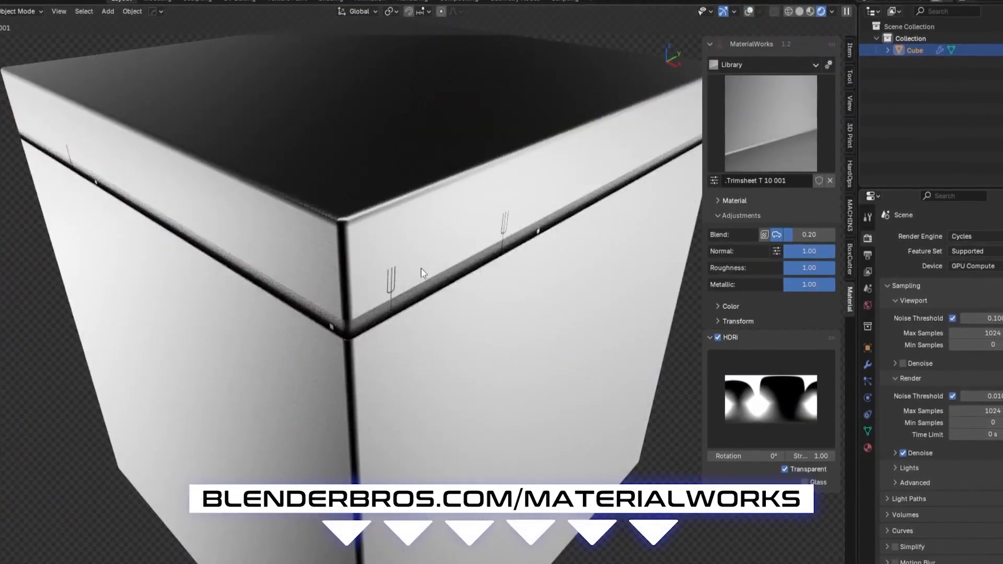
{"action": "scroll", "coordinate": [424, 273], "scroll_direction": "down", "scroll_amount": 20}
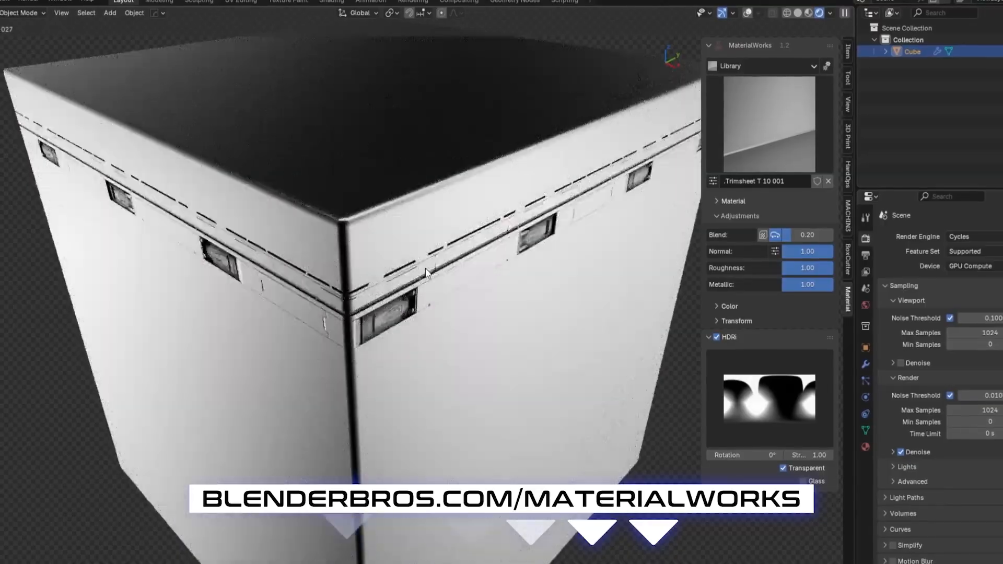
{"action": "scroll", "coordinate": [426, 270], "scroll_direction": "up", "scroll_amount": 5}
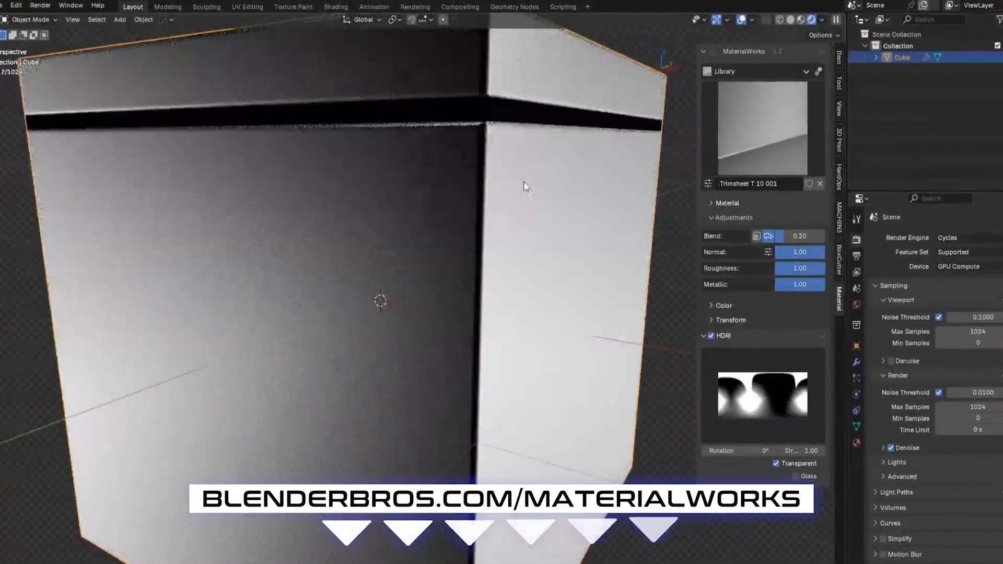
Step: Add a loop cut around the cube below the dark groove in Edit Mode and bevel it into a wide face band
{"action": "scroll", "coordinate": [496, 266], "scroll_direction": "up", "scroll_amount": 5}
{"action": "scroll", "coordinate": [496, 262], "scroll_direction": "down", "scroll_amount": 5}
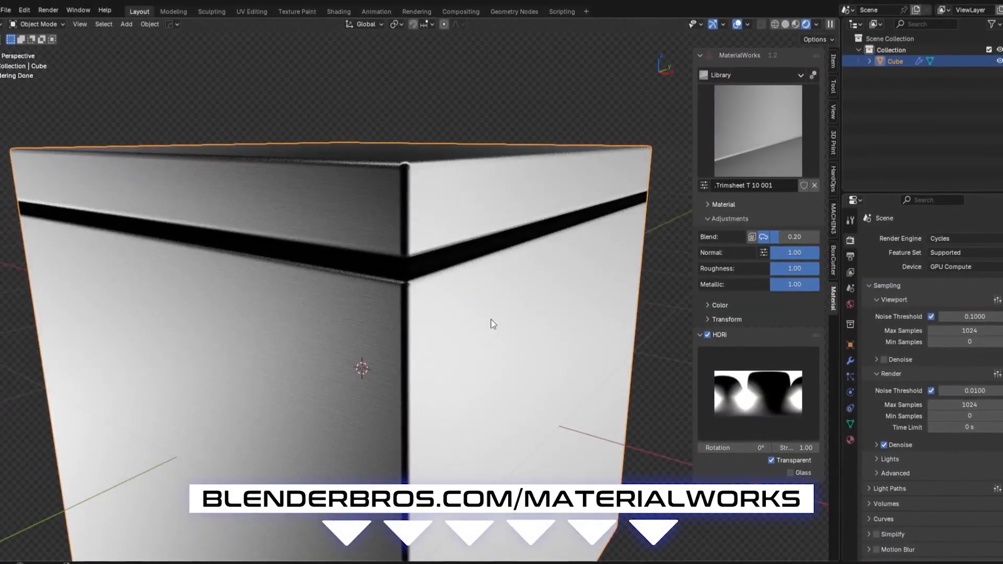
{"action": "middle_click_drag", "start_coordinate": [493, 324], "coordinate": [496, 314]}
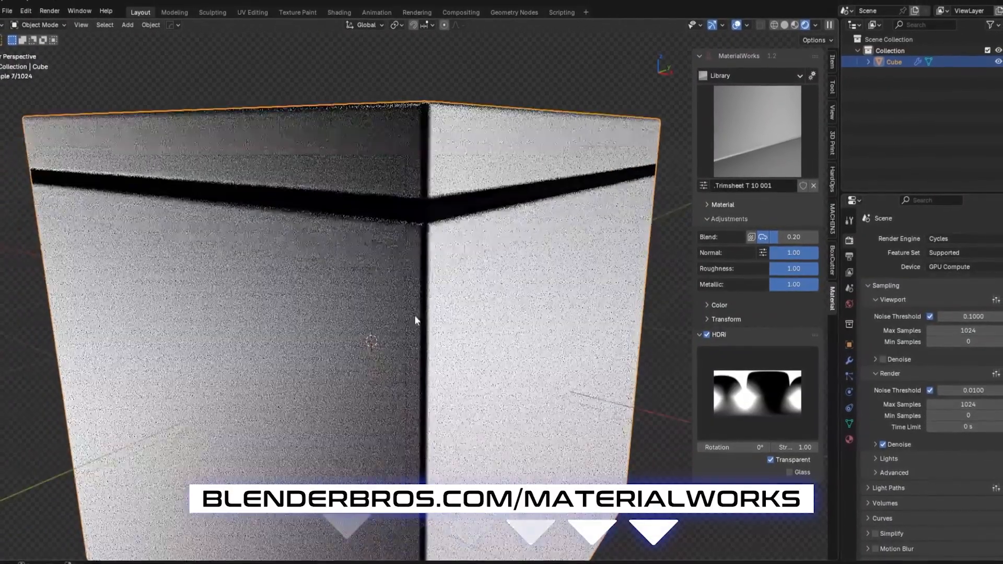
{"action": "key", "text": "Tab"}
{"action": "key", "text": "ctrl+r"}
{"action": "left_click", "coordinate": [432, 262]}
{"action": "left_click", "coordinate": [531, 126]}
{"action": "key", "text": "ctrl+b"}
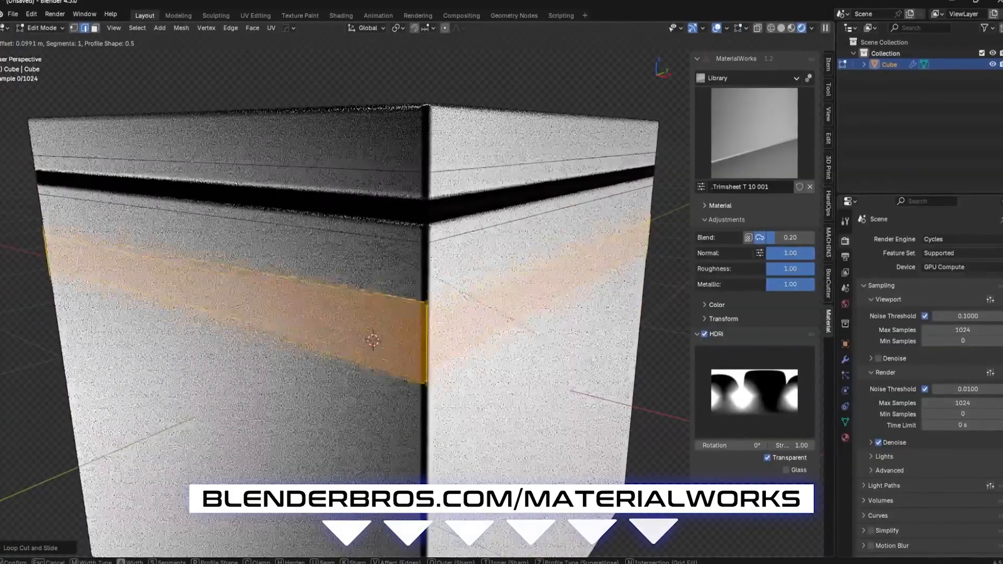
{"action": "left_click", "coordinate": [574, 81]}
Step: Switch to face selection and apply trim sheet T 1 trim 001 to the wide face band below the dark groove
{"action": "key", "text": "3"}
{"action": "key", "text": "alt+t"}
{"action": "scroll", "coordinate": [507, 321], "scroll_direction": "down", "scroll_amount": 15}
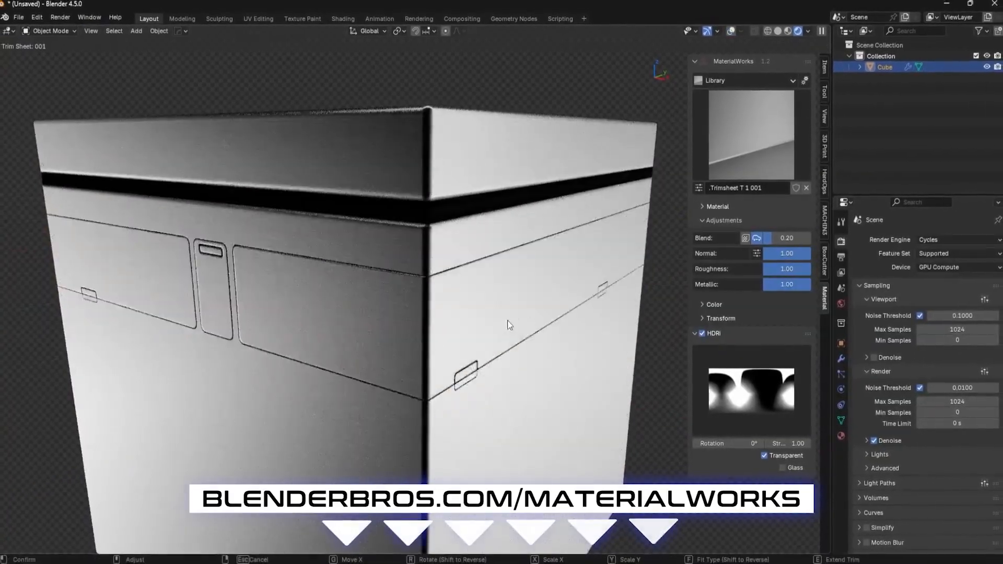